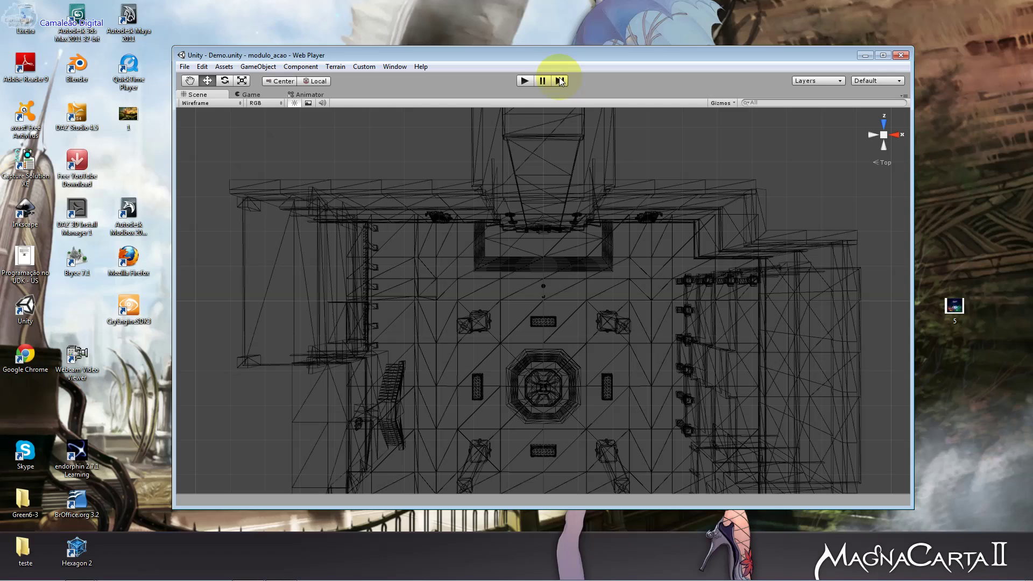
Make the top view orthographic and pan the floor plan into view with the Hand tool
{"action": "left_click", "coordinate": [238, 102]}
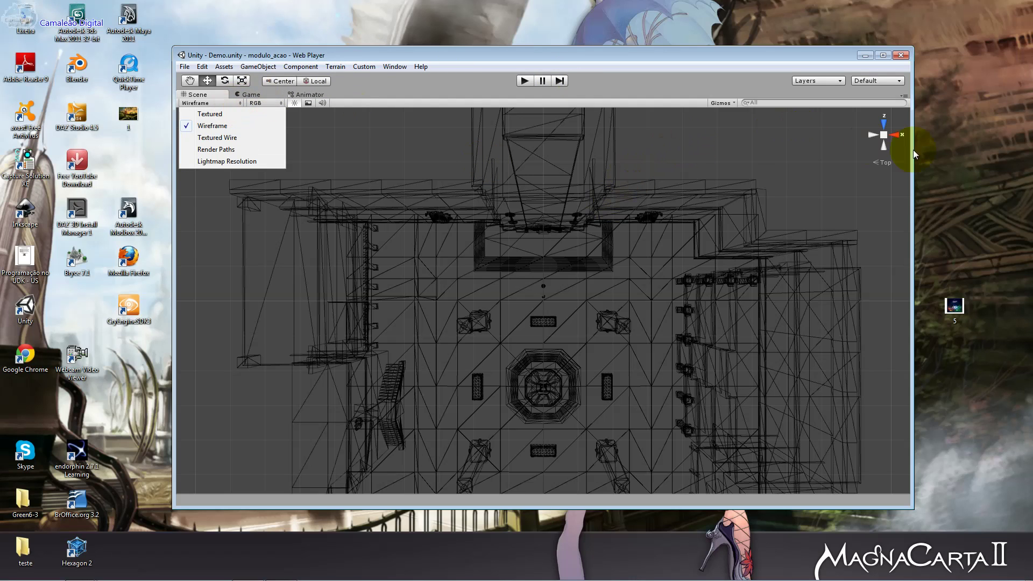
{"action": "left_click", "coordinate": [883, 135]}
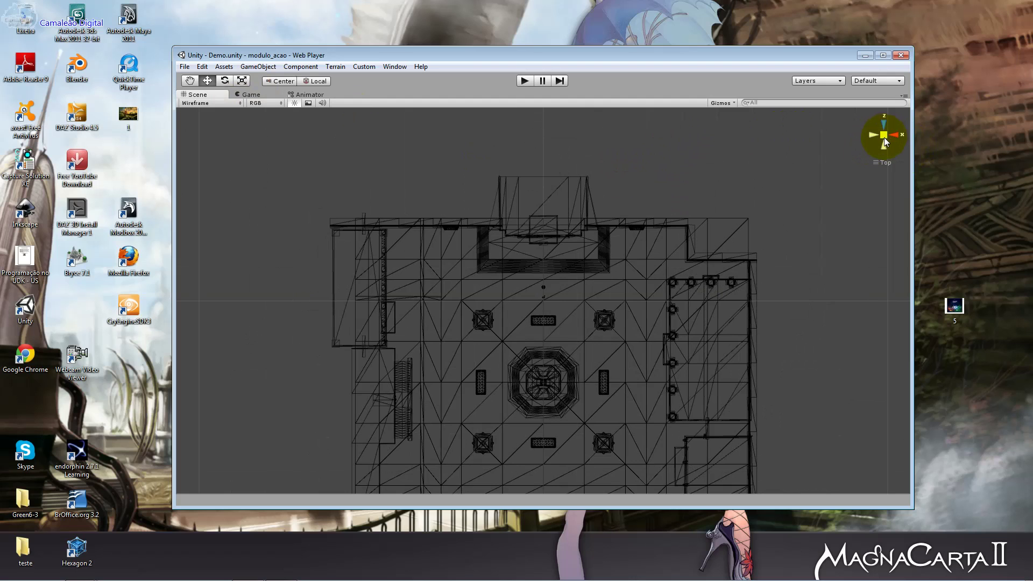
{"action": "left_click", "coordinate": [191, 81]}
{"action": "left_click_drag", "start_coordinate": [491, 250], "coordinate": [519, 161]}
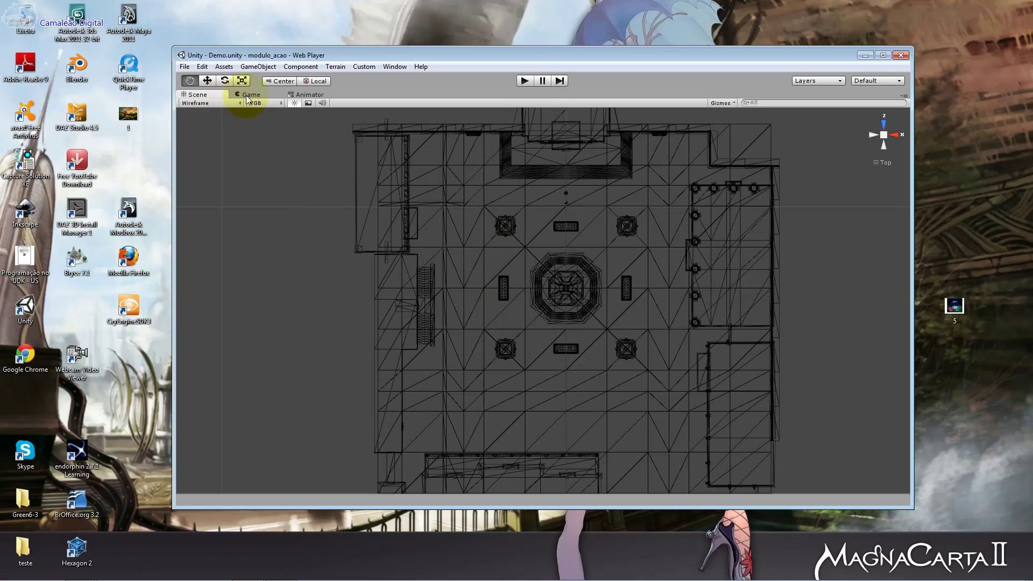
Switch to a perspective back view and orbit the camera up to look down on the level
{"action": "left_click", "coordinate": [886, 145]}
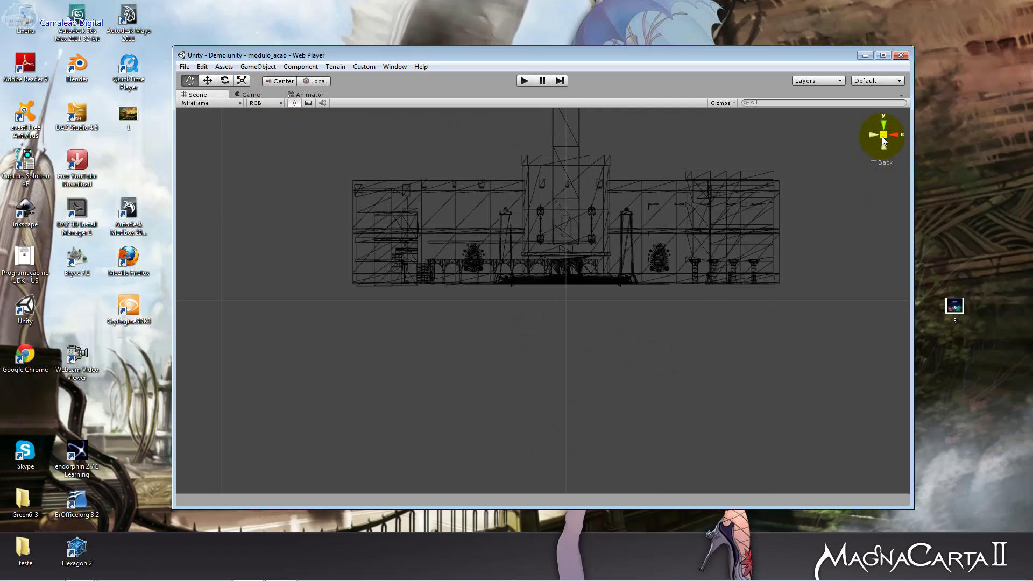
{"action": "left_click", "coordinate": [884, 137]}
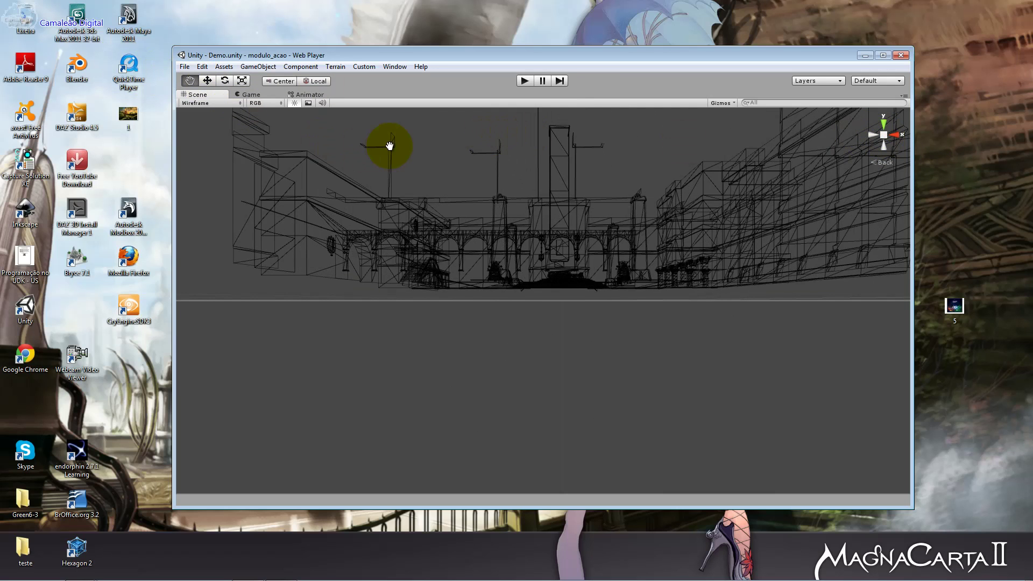
{"action": "mouse_move", "coordinate": [521, 143]}
{"action": "left_mouse_down"}
{"action": "mouse_move", "coordinate": [698, 262]}
{"action": "mouse_move", "coordinate": [726, 224]}
{"action": "mouse_move", "coordinate": [690, 248]}
{"action": "mouse_move", "coordinate": [410, 348]}
{"action": "mouse_move", "coordinate": [463, 359]}
{"action": "mouse_move", "coordinate": [869, 333]}
{"action": "mouse_move", "coordinate": [881, 371]}
{"action": "mouse_move", "coordinate": [944, 384]}
{"action": "left_mouse_up"}
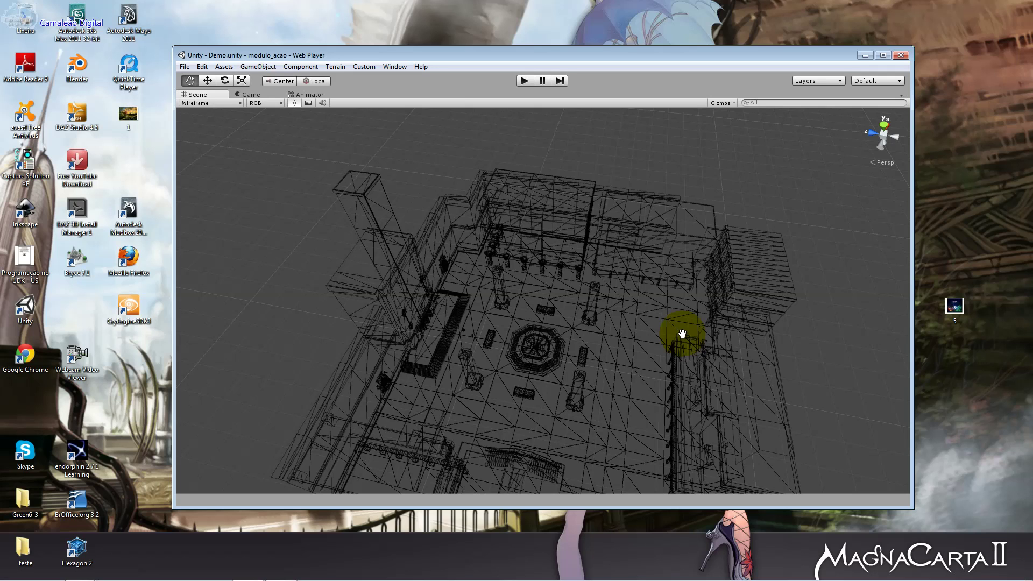
With the Move tool active, select the whole level wireframe mesh in the Scene view
{"action": "left_click", "coordinate": [207, 80]}
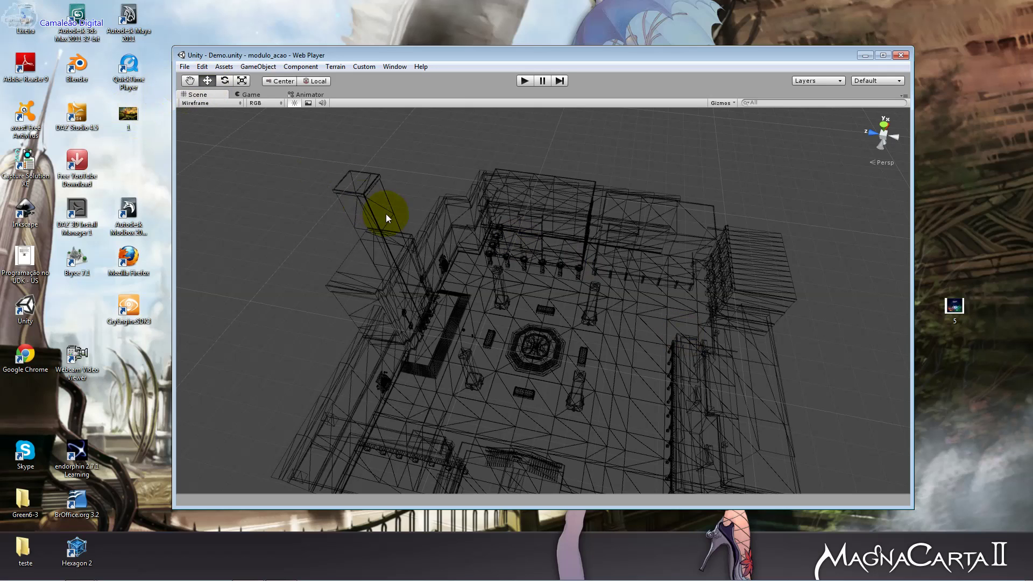
{"action": "left_click", "coordinate": [461, 251]}
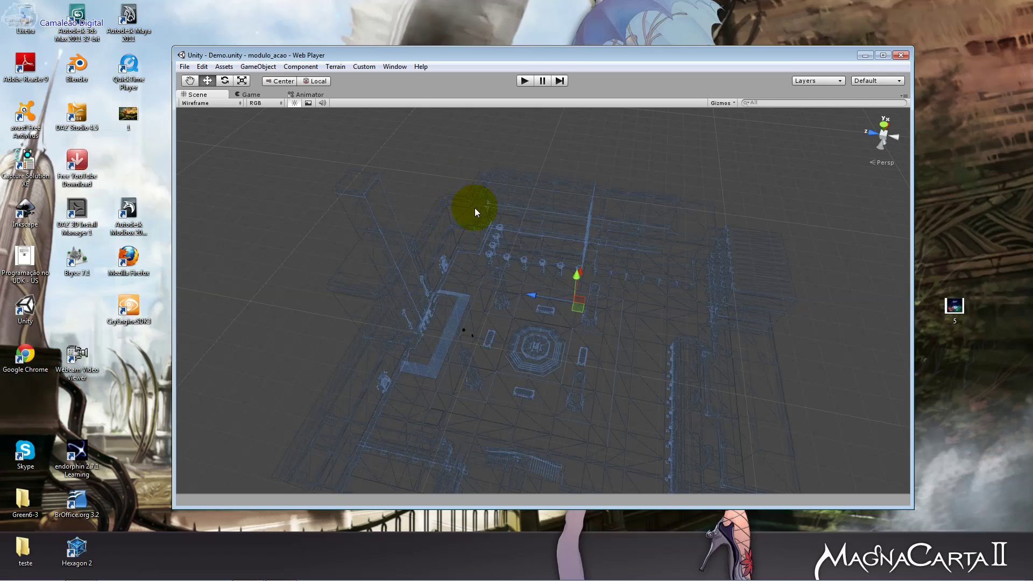
{"action": "left_click", "coordinate": [395, 66]}
Select the central octagon, the surrounding walls and the left outer wall of the level
{"action": "left_click", "coordinate": [463, 172]}
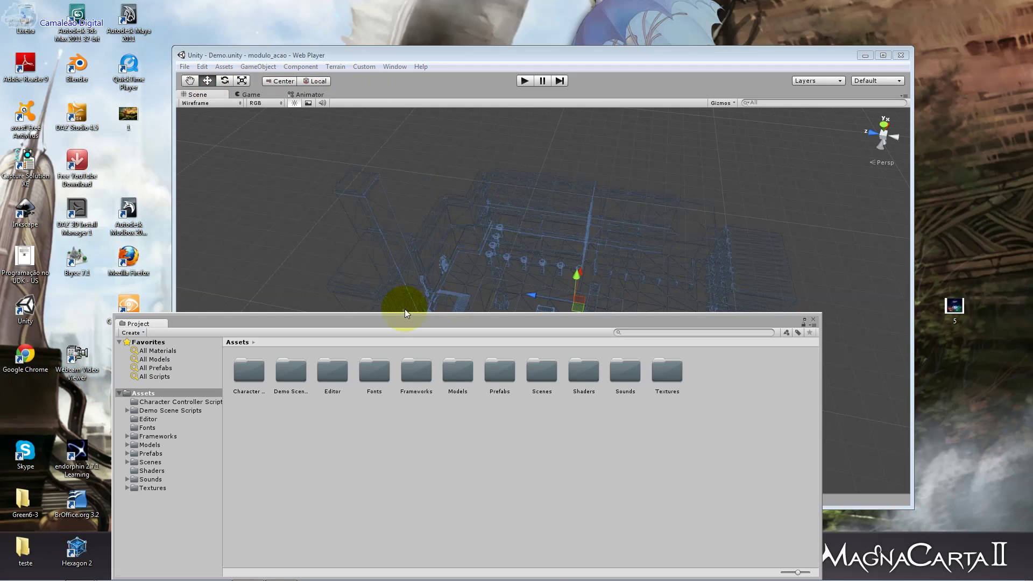
{"action": "left_click_drag", "start_coordinate": [396, 319], "coordinate": [465, 220]}
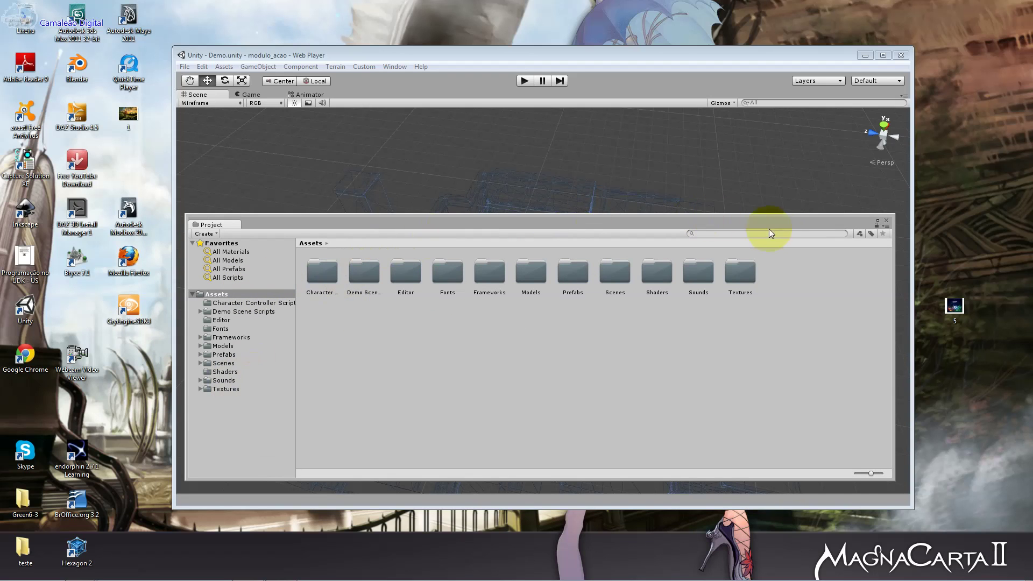
{"action": "left_click", "coordinate": [887, 221]}
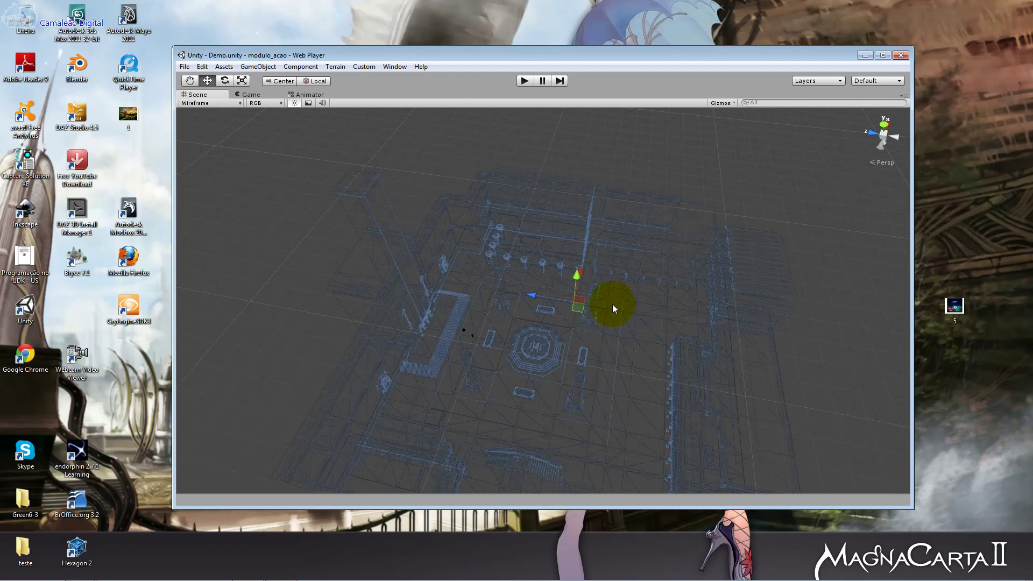
{"action": "left_click", "coordinate": [547, 353]}
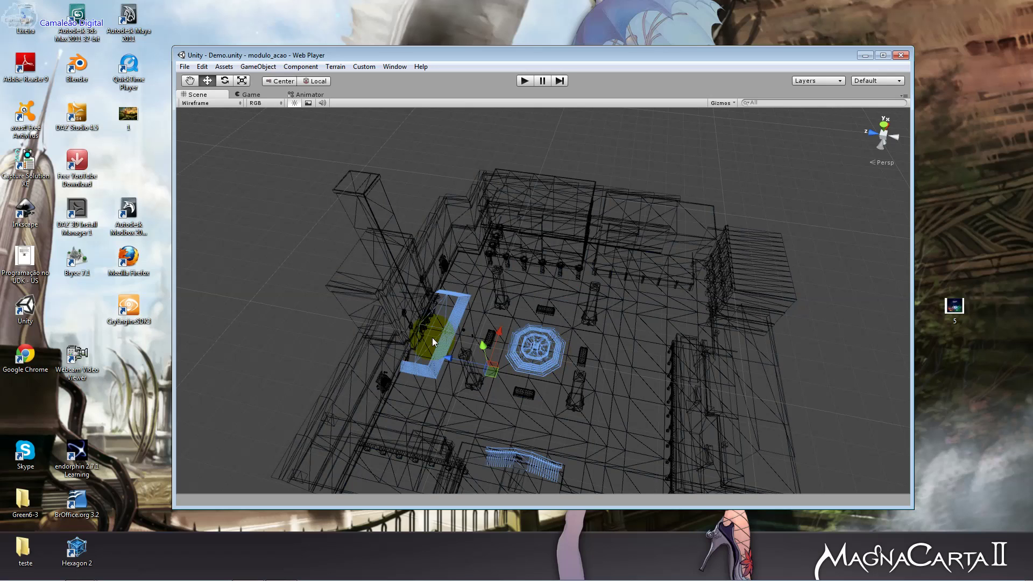
{"action": "left_click", "coordinate": [420, 321]}
{"action": "left_click", "coordinate": [375, 369]}
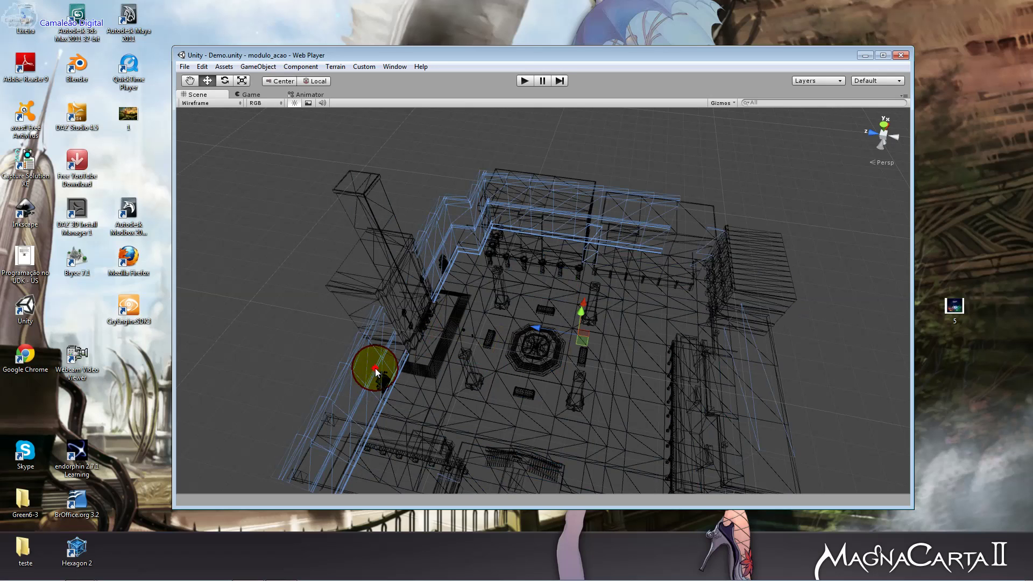
Show the Import Settings of the courtyard model from Assets > Models > Level
{"action": "left_click", "coordinate": [388, 68]}
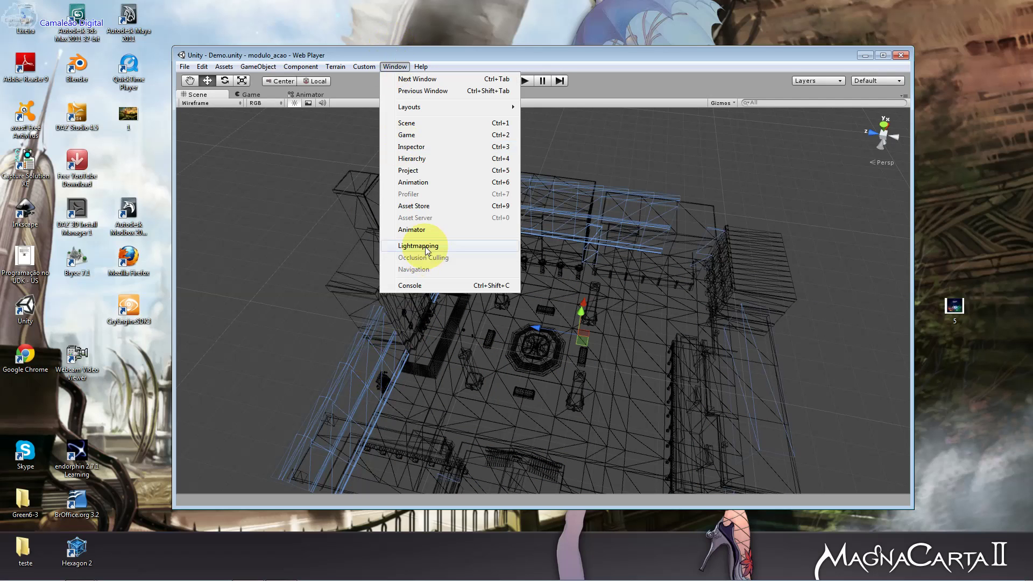
{"action": "left_click", "coordinate": [442, 171]}
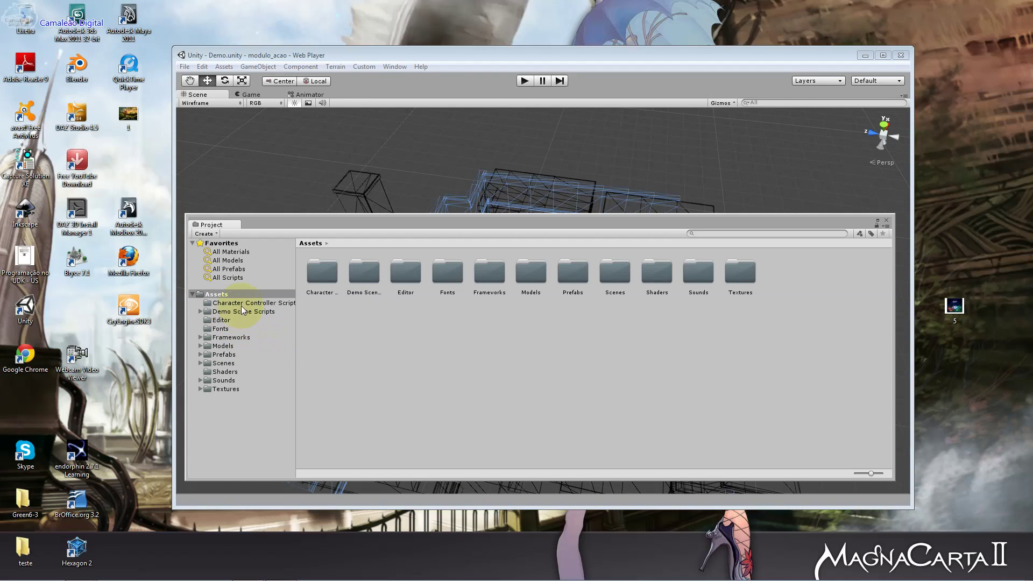
{"action": "left_click", "coordinate": [240, 347]}
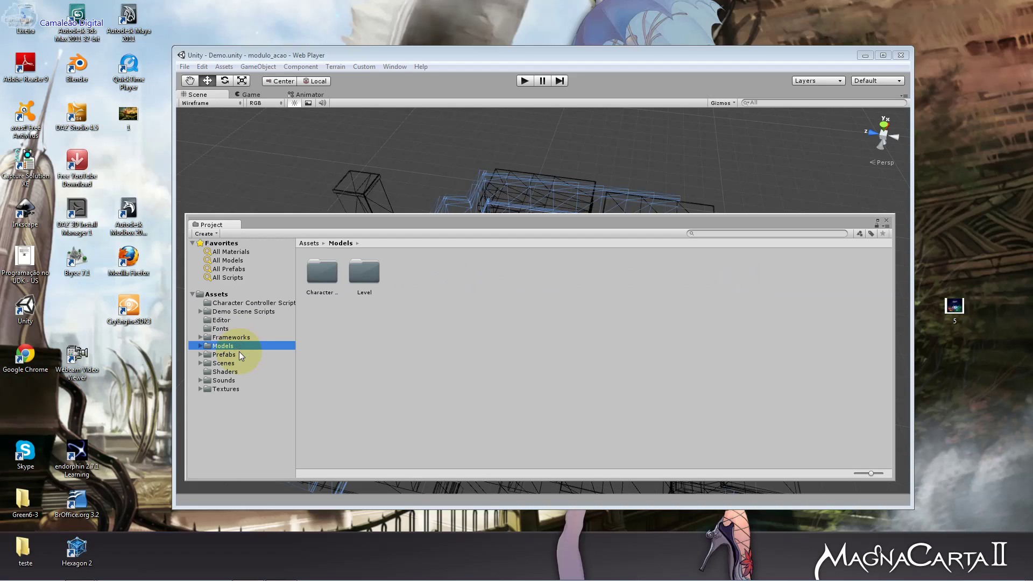
{"action": "double_click", "coordinate": [363, 279]}
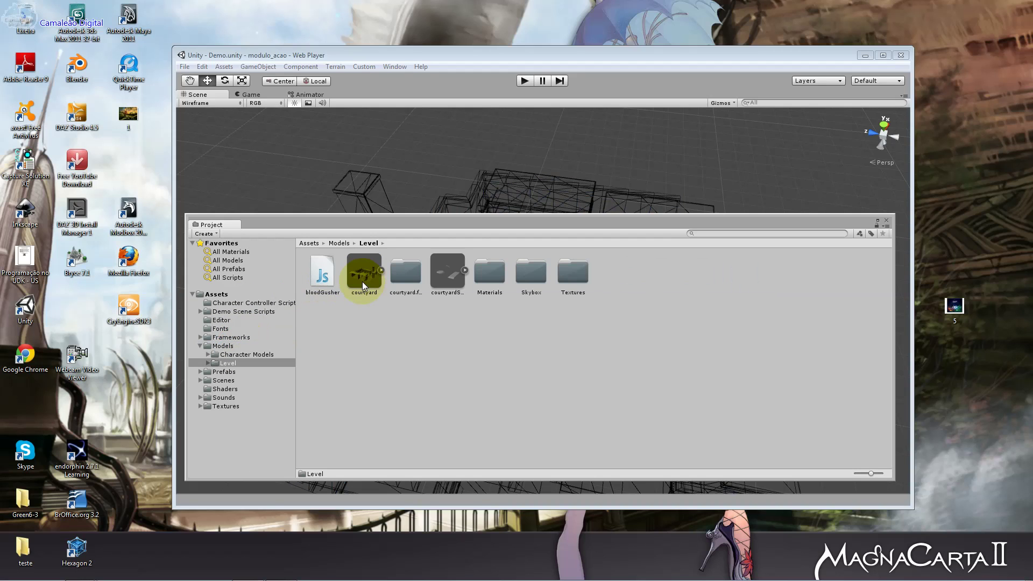
{"action": "left_click", "coordinate": [363, 282]}
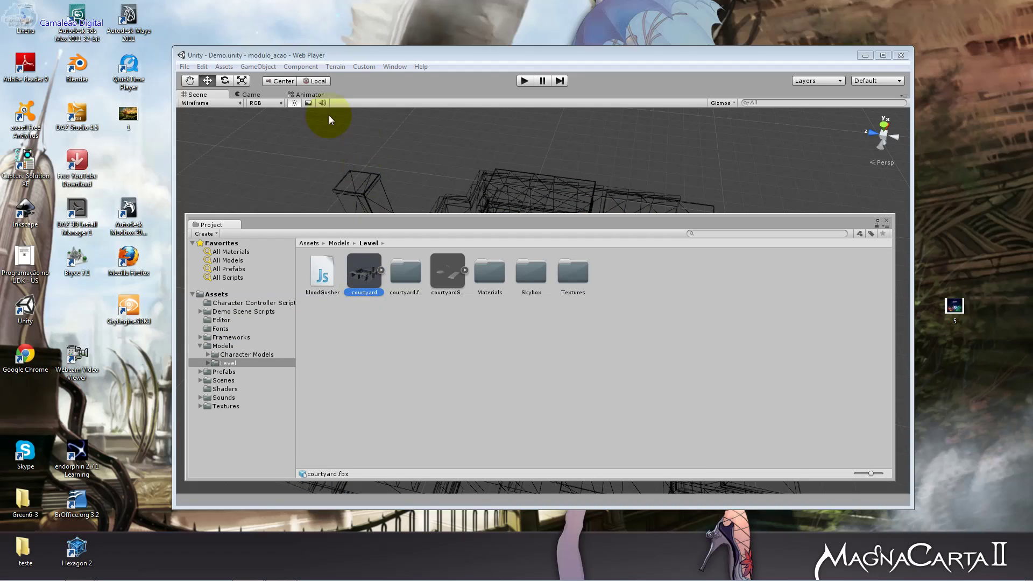
{"action": "left_click", "coordinate": [396, 67]}
{"action": "left_click", "coordinate": [437, 144]}
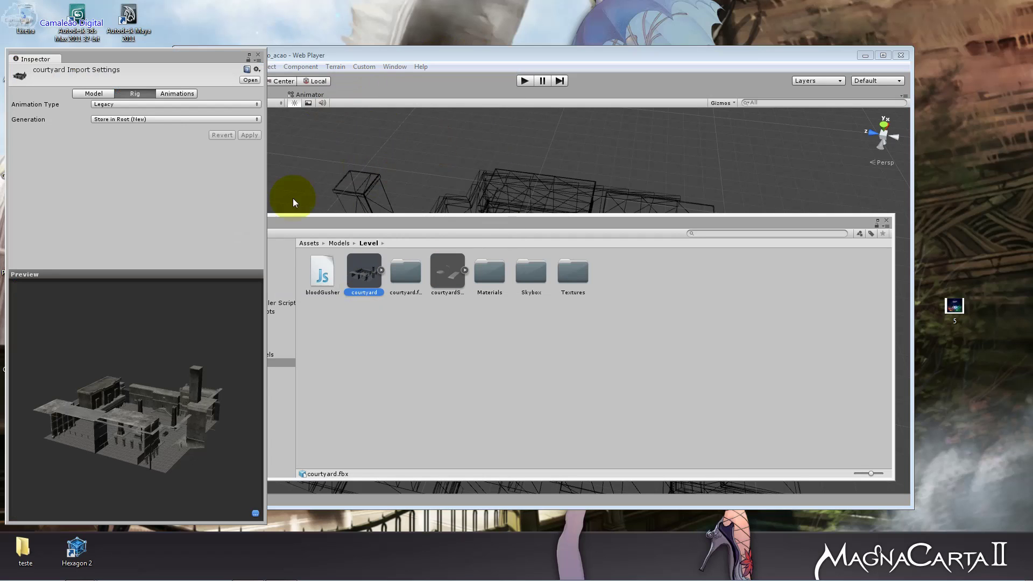
Enlarge the Inspector and its preview, rotating the courtyard to top-down and low front views
{"action": "left_click_drag", "start_coordinate": [152, 362], "coordinate": [323, 396]}
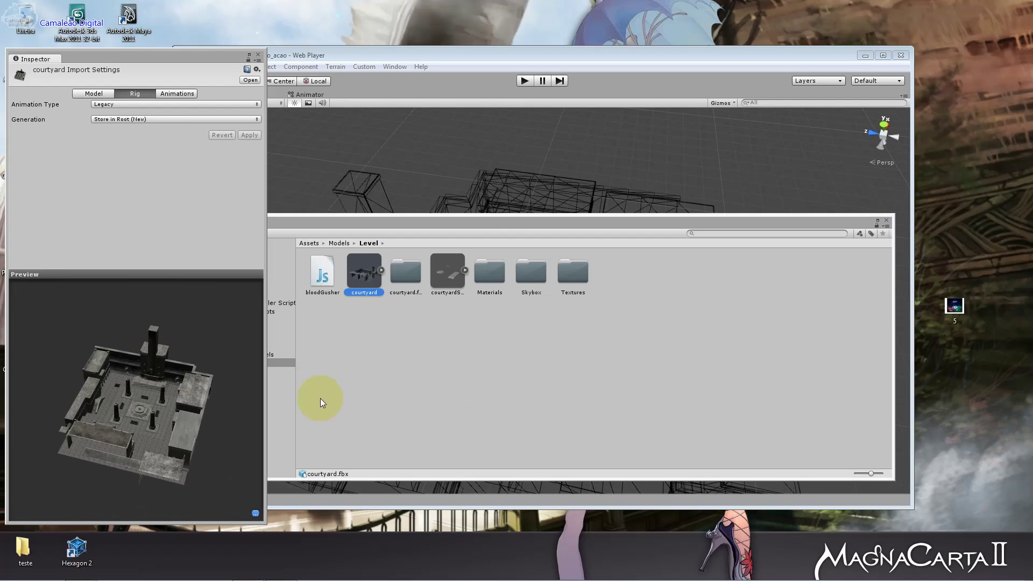
{"action": "left_click_drag", "start_coordinate": [221, 57], "coordinate": [579, 19]}
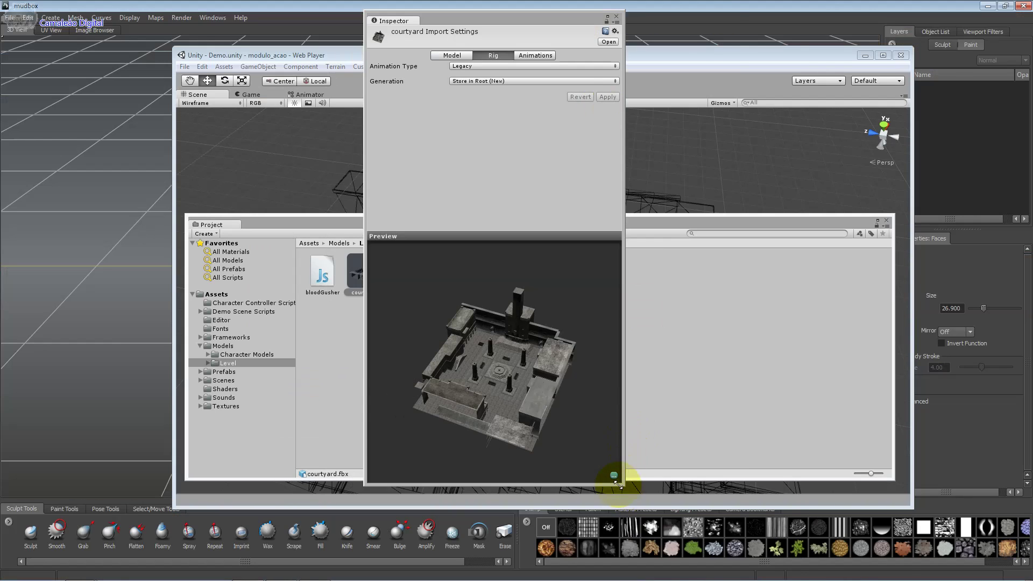
{"action": "left_click_drag", "start_coordinate": [619, 476], "coordinate": [802, 562]}
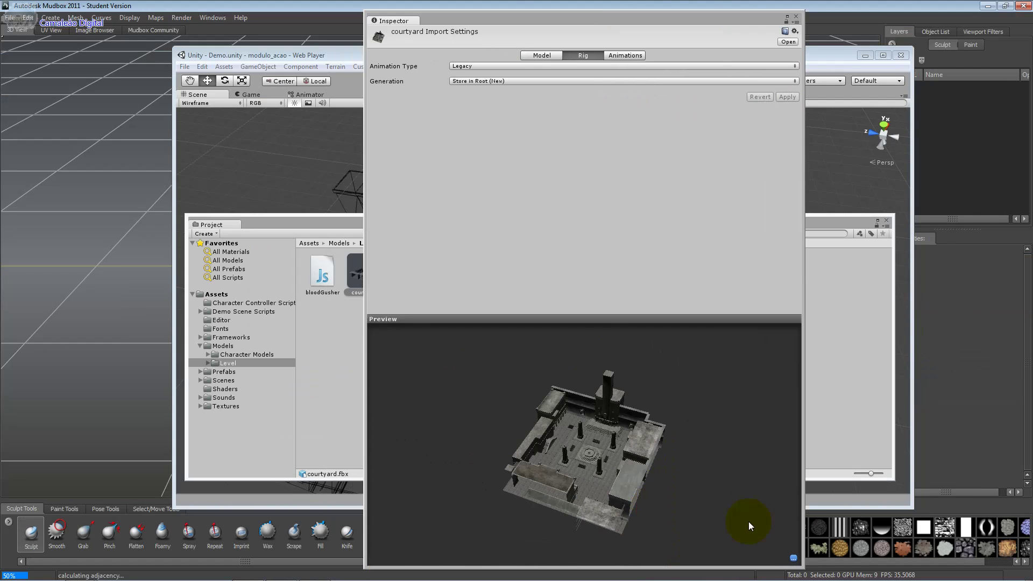
{"action": "left_click_drag", "start_coordinate": [587, 321], "coordinate": [611, 119]}
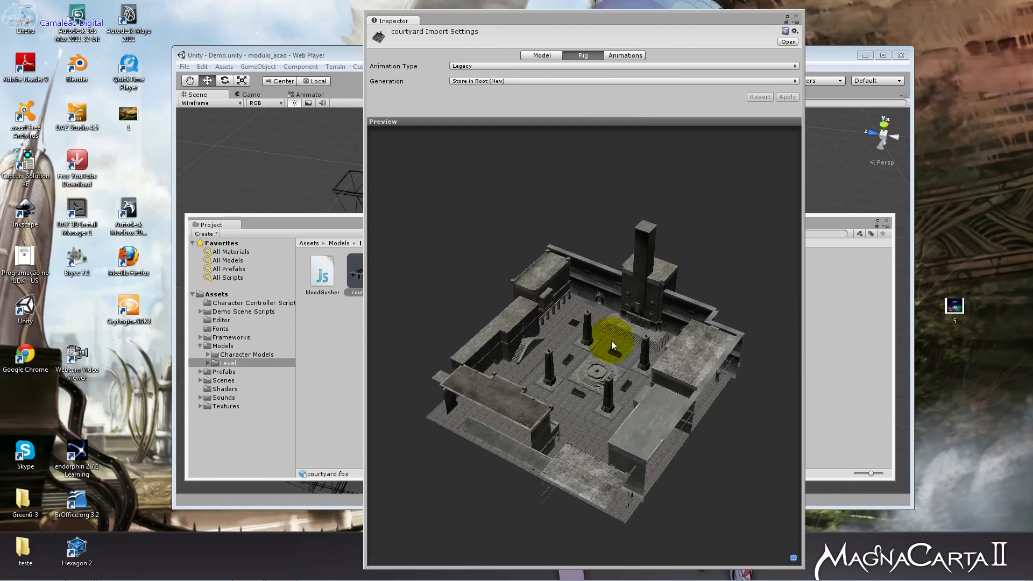
{"action": "mouse_move", "coordinate": [611, 341]}
{"action": "left_mouse_down"}
{"action": "mouse_move", "coordinate": [461, 311]}
{"action": "mouse_move", "coordinate": [631, 368]}
{"action": "mouse_move", "coordinate": [564, 167]}
{"action": "mouse_move", "coordinate": [610, 373]}
{"action": "mouse_move", "coordinate": [486, 311]}
{"action": "mouse_move", "coordinate": [559, 366]}
{"action": "mouse_move", "coordinate": [543, 304]}
{"action": "mouse_move", "coordinate": [599, 391]}
{"action": "mouse_move", "coordinate": [592, 378]}
{"action": "left_mouse_up"}
Close the floating import settings Inspector, leaving the Level folder listed
{"action": "left_click", "coordinate": [762, 46]}
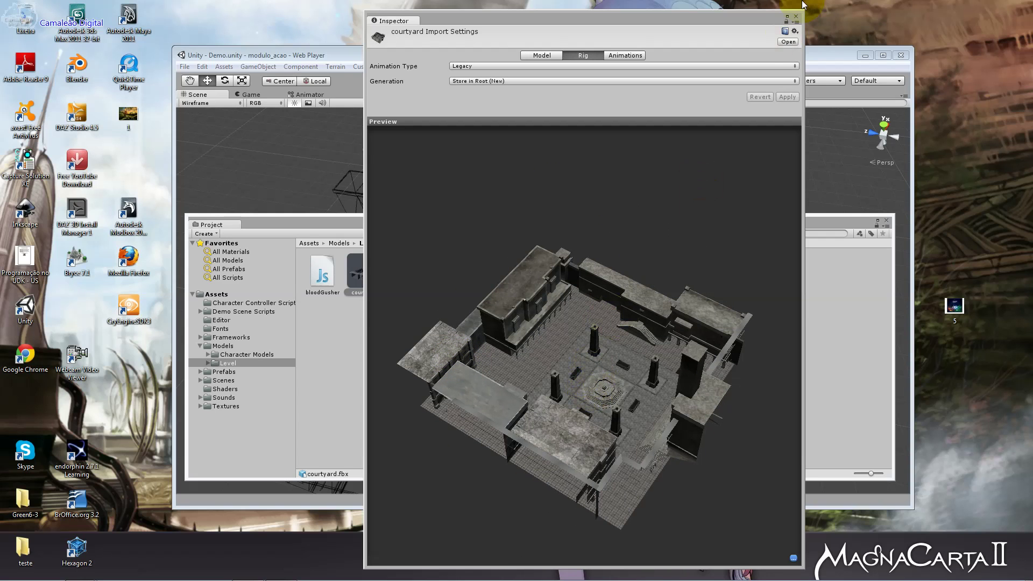
{"action": "left_click", "coordinate": [626, 55]}
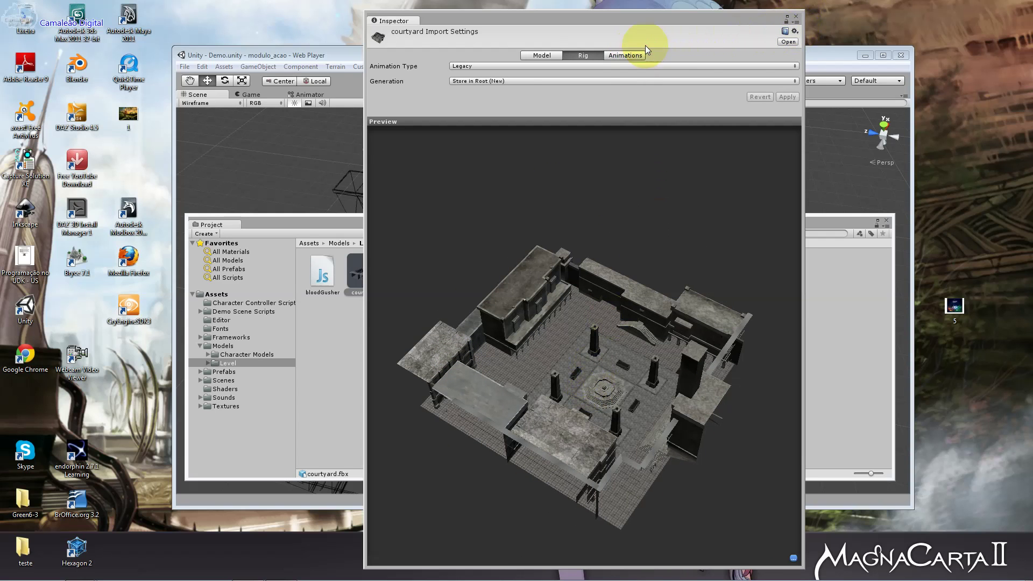
{"action": "left_click", "coordinate": [796, 16]}
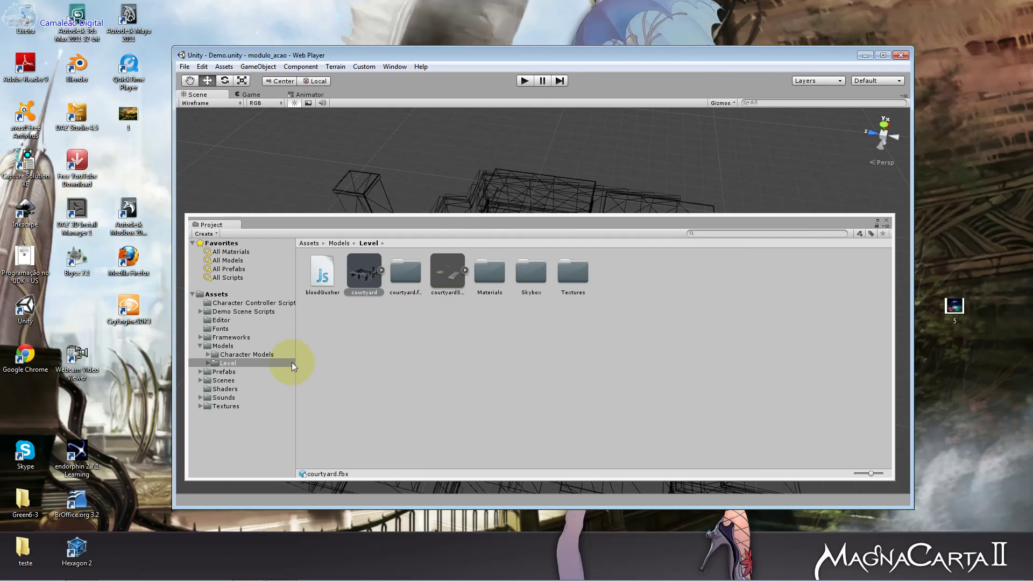
{"action": "left_click", "coordinate": [267, 304]}
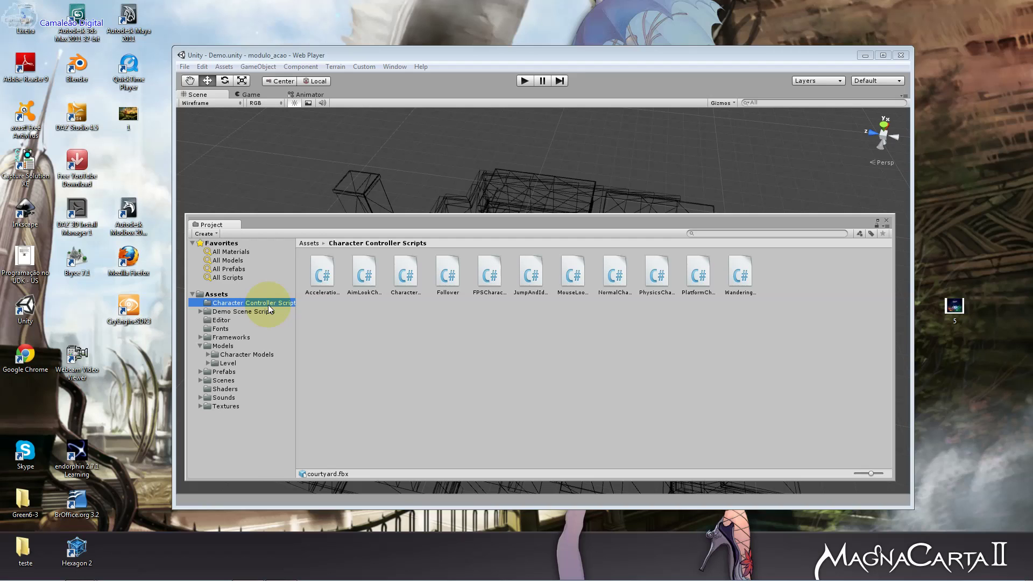
{"action": "left_click", "coordinate": [237, 354]}
{"action": "left_click", "coordinate": [326, 286]}
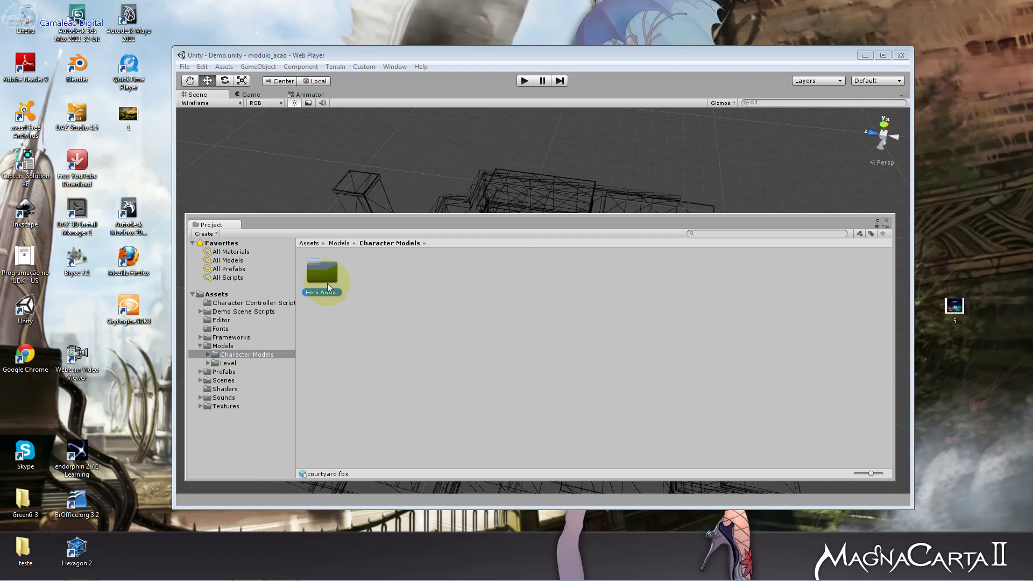
{"action": "double_click", "coordinate": [327, 283]}
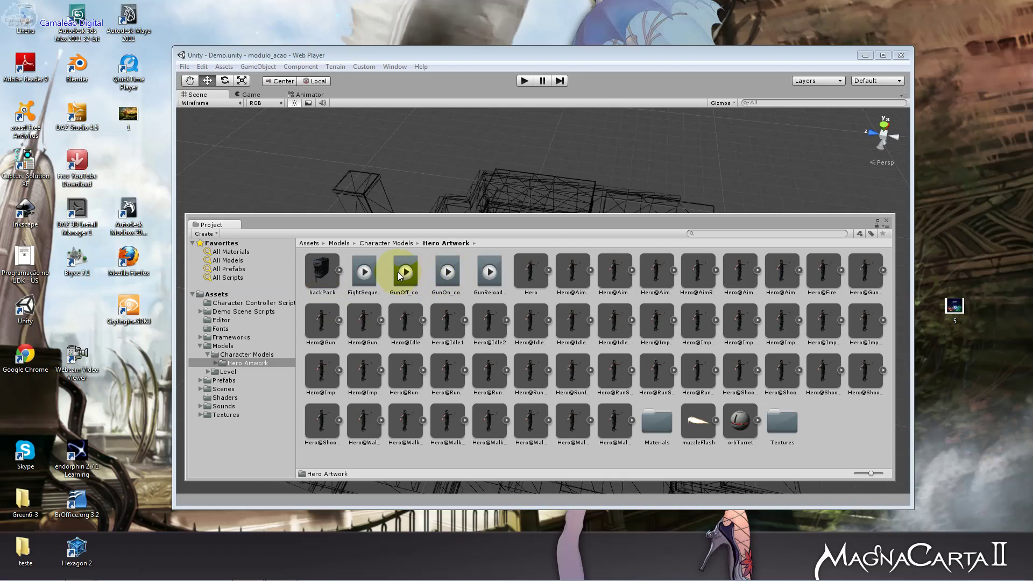
{"action": "left_click", "coordinate": [420, 276]}
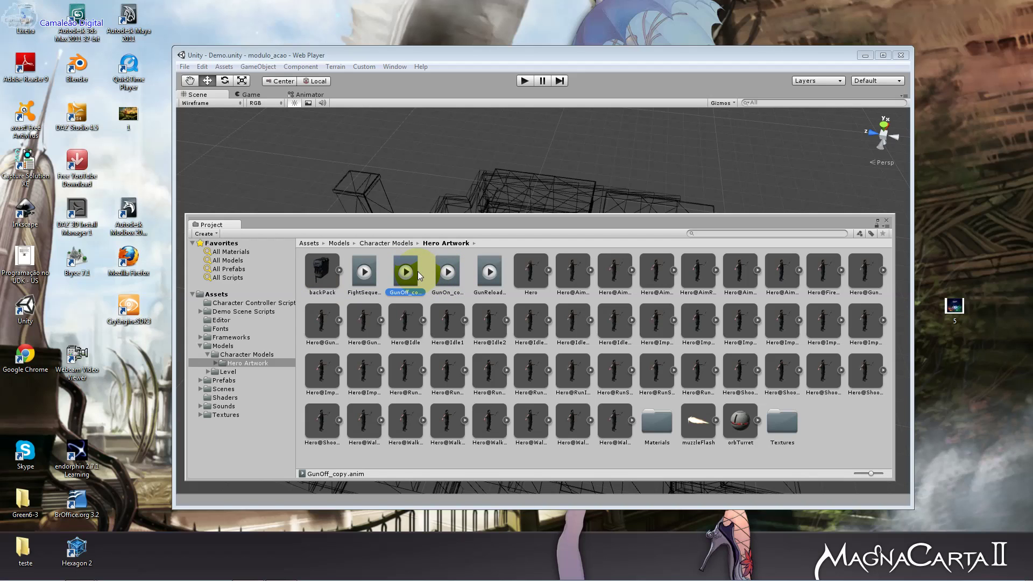
{"action": "left_click", "coordinate": [395, 66]}
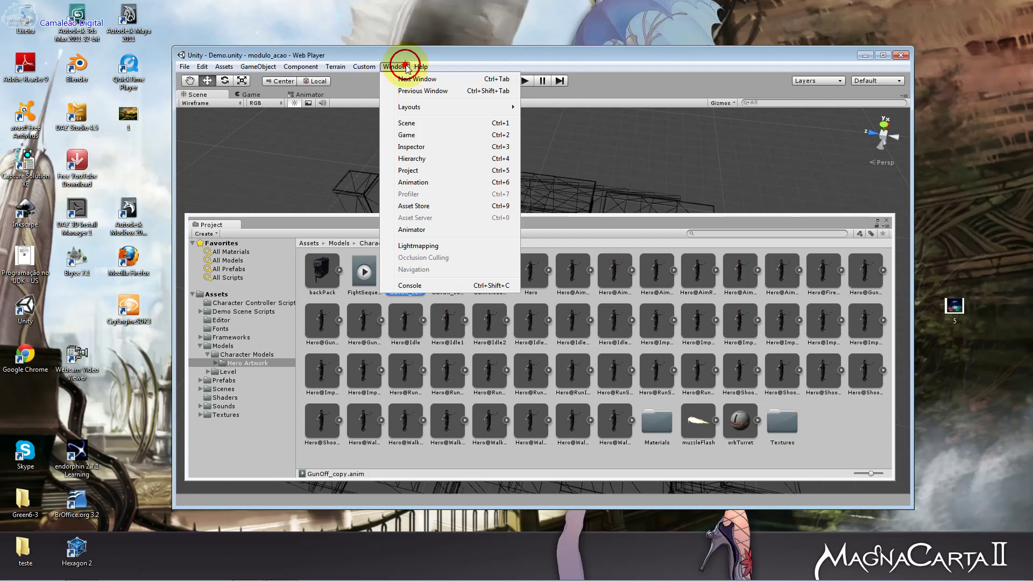
{"action": "left_click", "coordinate": [429, 143]}
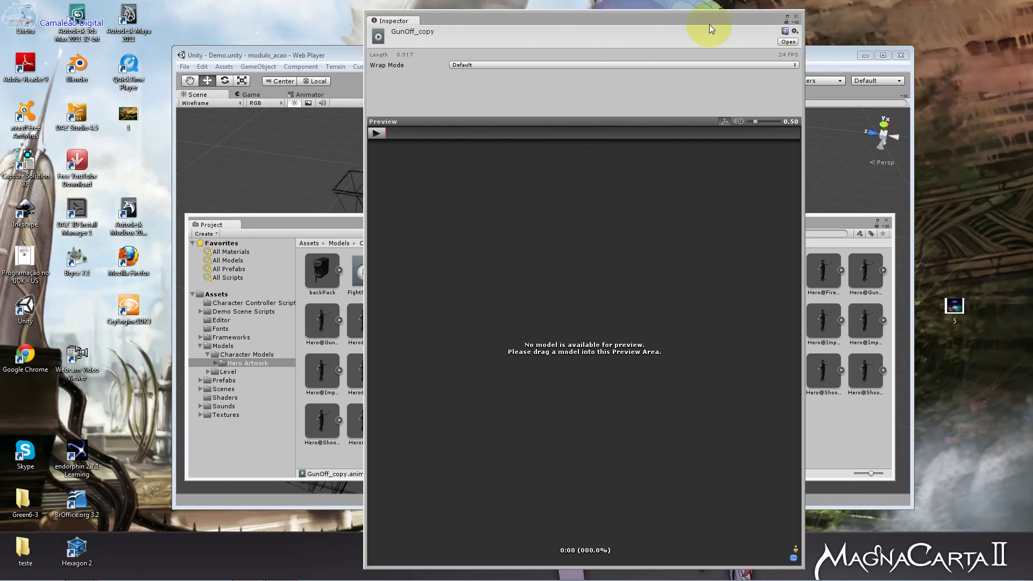
{"action": "left_click", "coordinate": [796, 16]}
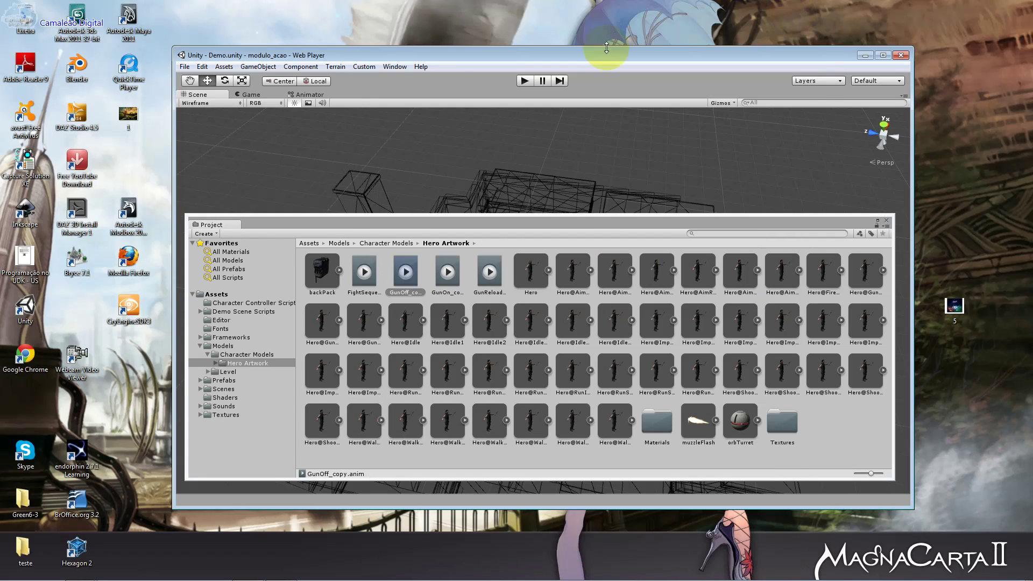
{"action": "left_click", "coordinate": [395, 66]}
Place the Hierarchy on the left, focus the scene on Controller, and close the Project browser
{"action": "left_click", "coordinate": [449, 159]}
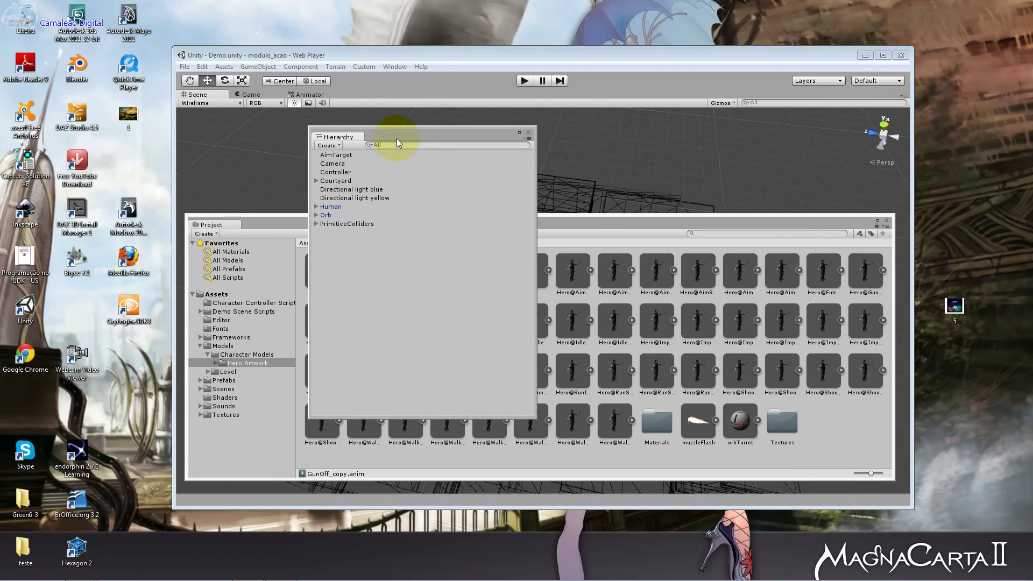
{"action": "left_click_drag", "start_coordinate": [398, 135], "coordinate": [166, 143]}
{"action": "double_click", "coordinate": [130, 180]}
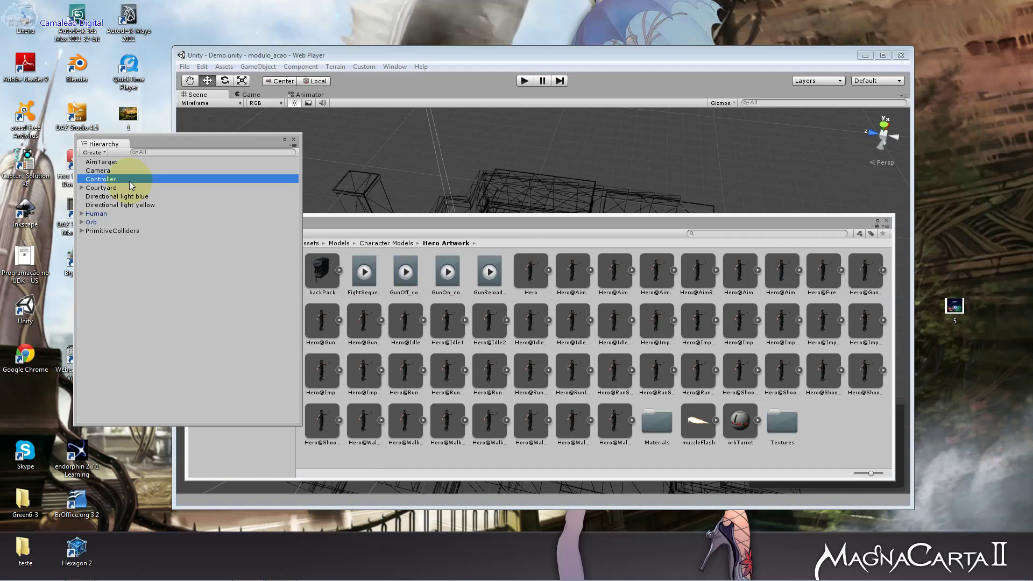
{"action": "left_click", "coordinate": [886, 221]}
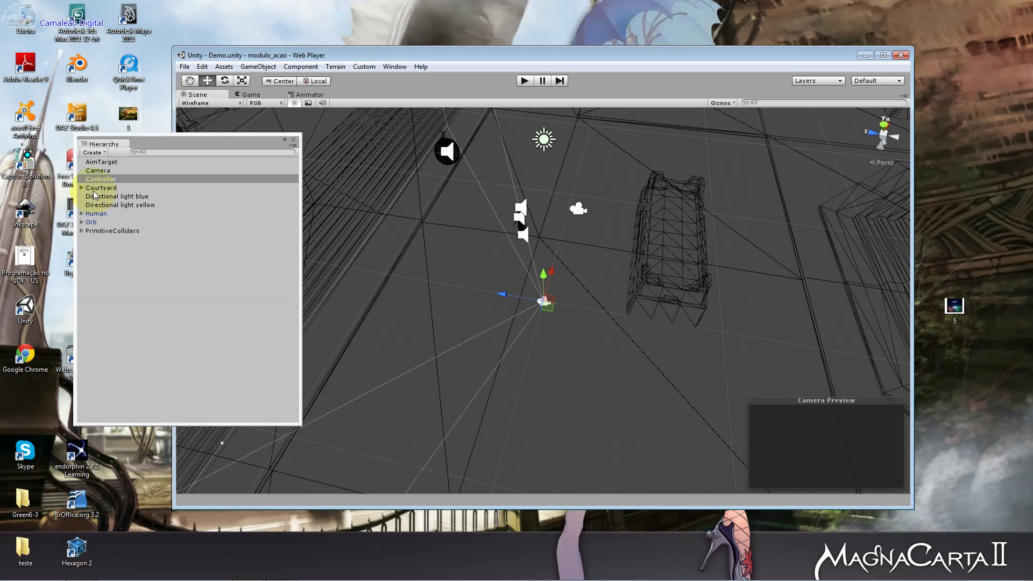
Expand Human in the Hierarchy and frame the Hero object in the scene view
{"action": "left_click", "coordinate": [93, 215]}
{"action": "left_click", "coordinate": [82, 214]}
{"action": "double_click", "coordinate": [100, 222]}
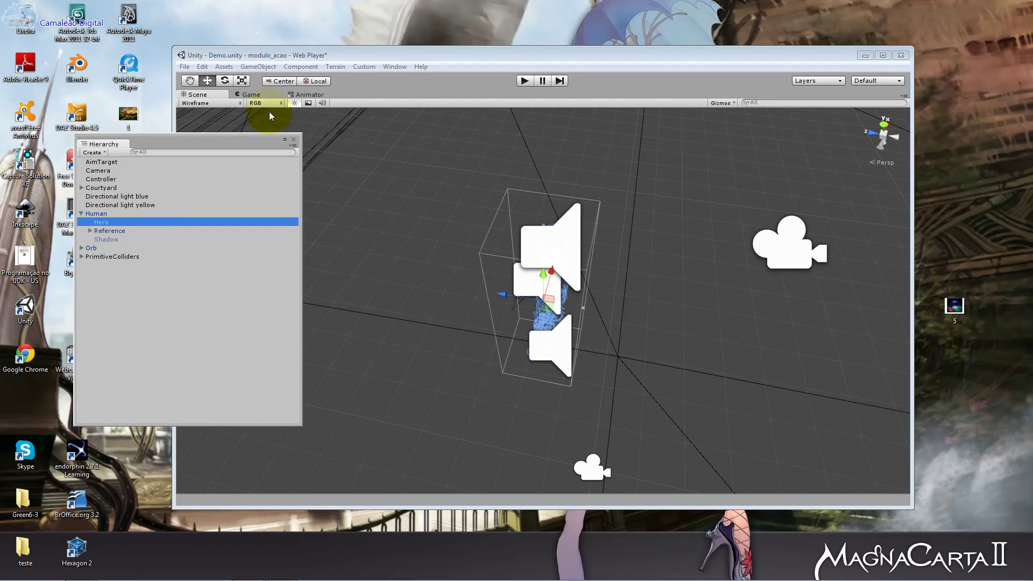
Render the scene Textured, orbit around Hero, and show Hero's components in the Inspector
{"action": "left_click", "coordinate": [197, 105]}
{"action": "left_click", "coordinate": [204, 115]}
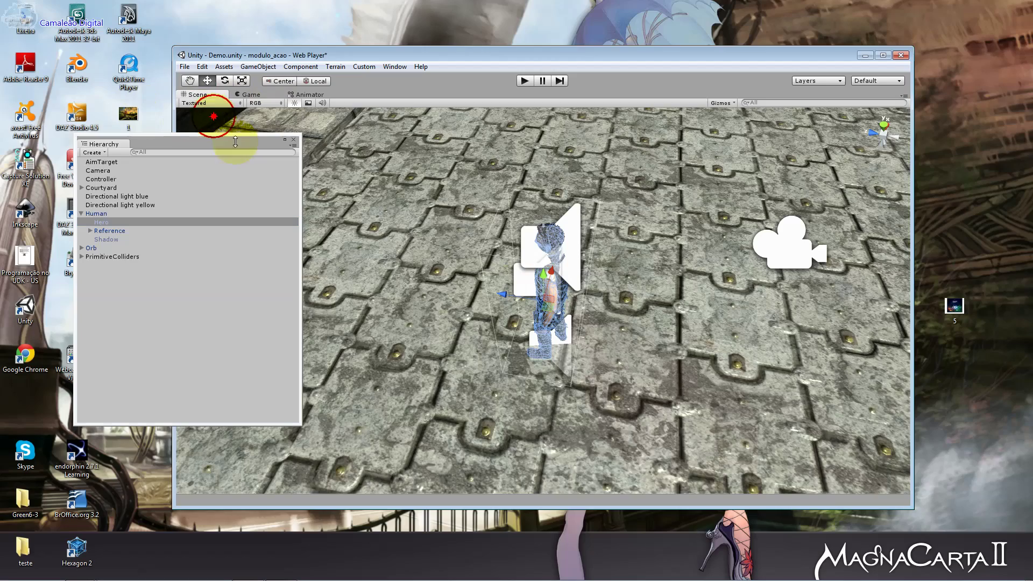
{"action": "mouse_move", "coordinate": [560, 299]}
{"action": "left_mouse_down", "text": "alt"}
{"action": "mouse_move", "coordinate": [740, 207]}
{"action": "mouse_move", "coordinate": [791, 168]}
{"action": "left_mouse_up", "text": "alt"}
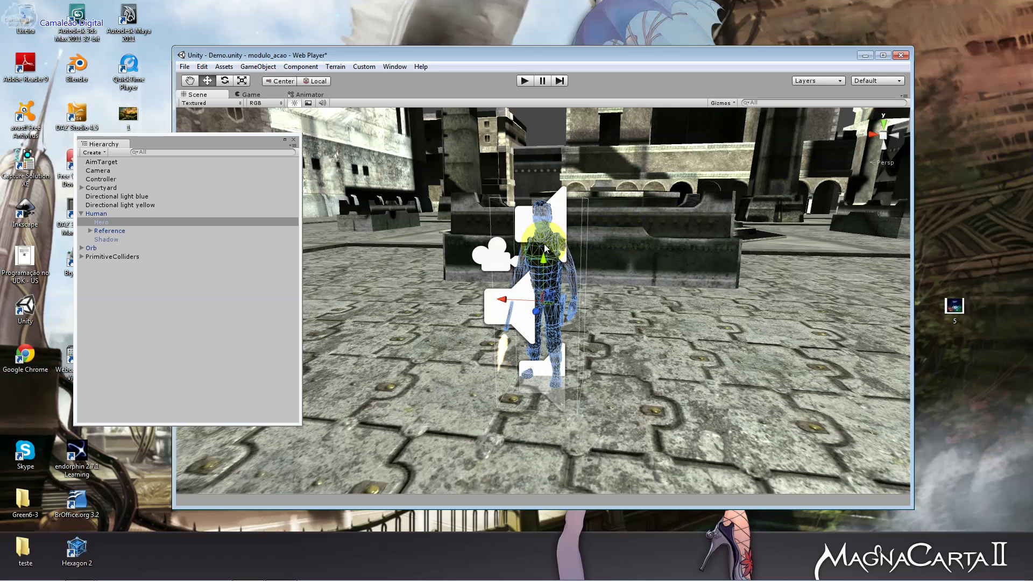
{"action": "left_click", "coordinate": [395, 66]}
{"action": "left_click", "coordinate": [420, 147]}
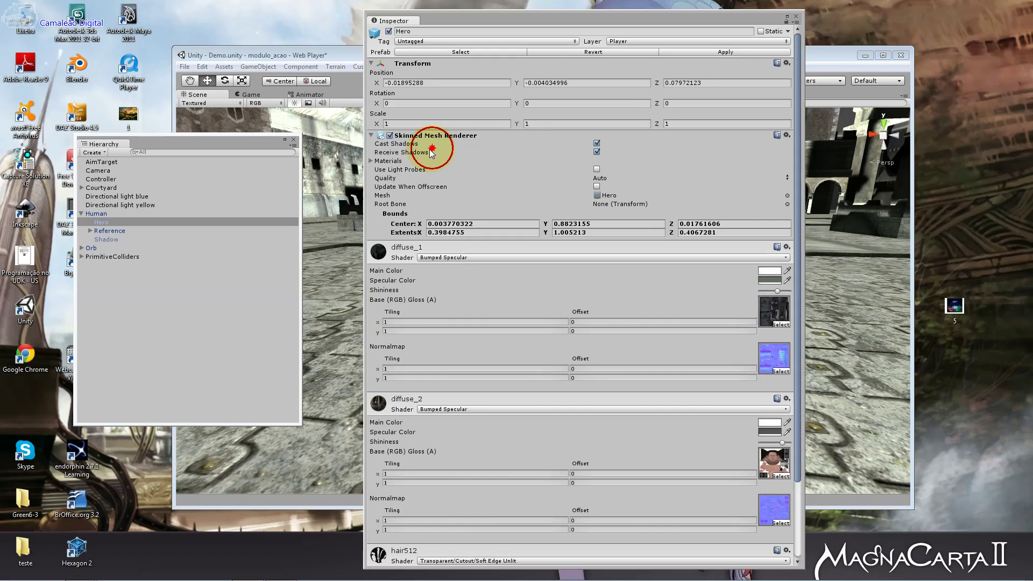
Move the Inspector left and scroll through Hero's diffuse_1, diffuse_2 and hair512 materials
{"action": "left_click_drag", "start_coordinate": [691, 26], "coordinate": [489, 26]}
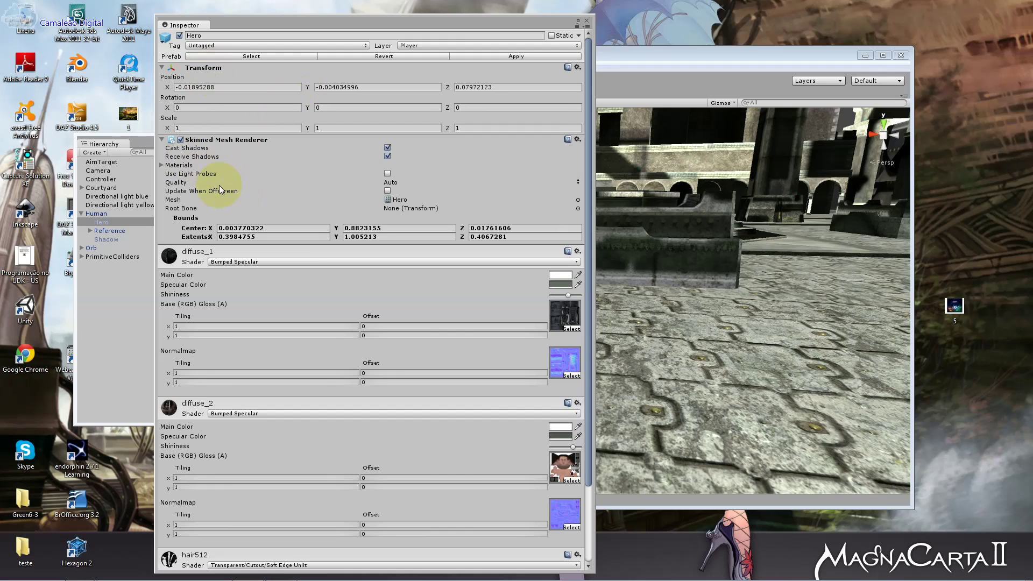
{"action": "scroll", "coordinate": [588, 357], "scroll_direction": "down", "scroll_amount": 3}
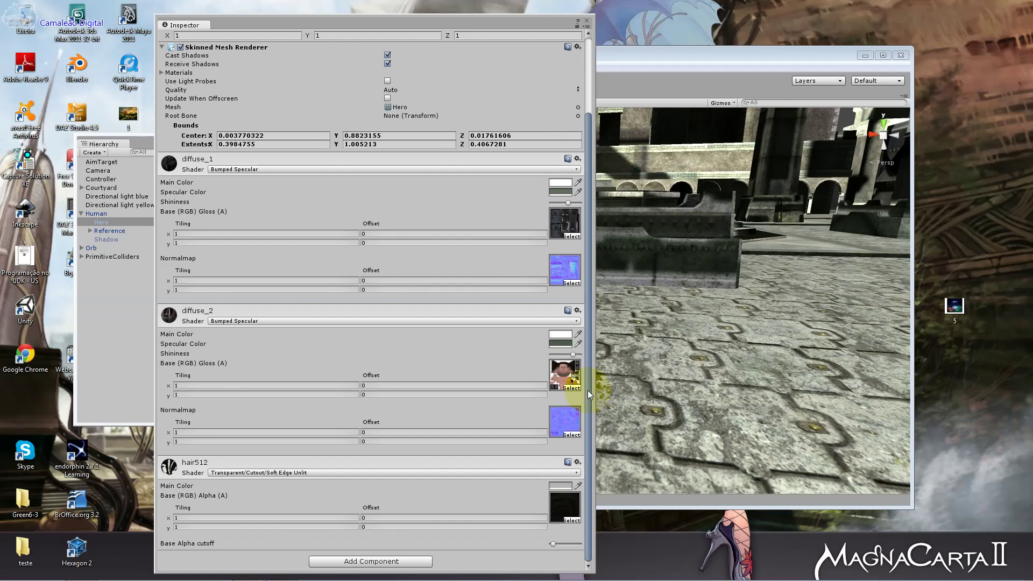
{"action": "left_click_drag", "start_coordinate": [587, 389], "coordinate": [589, 241]}
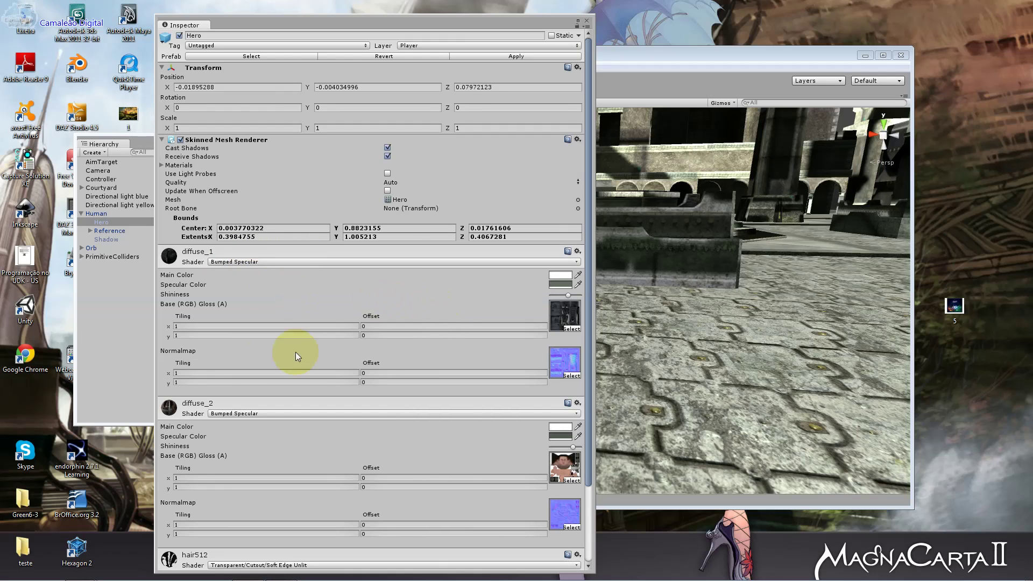
{"action": "scroll", "coordinate": [207, 429], "scroll_direction": "down", "scroll_amount": 3}
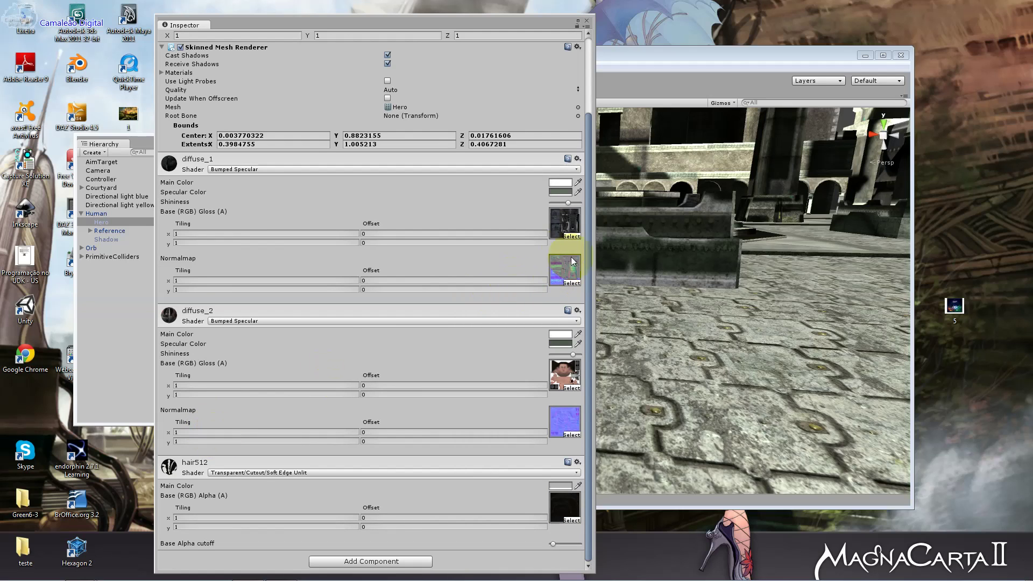
{"action": "left_click", "coordinate": [571, 237]}
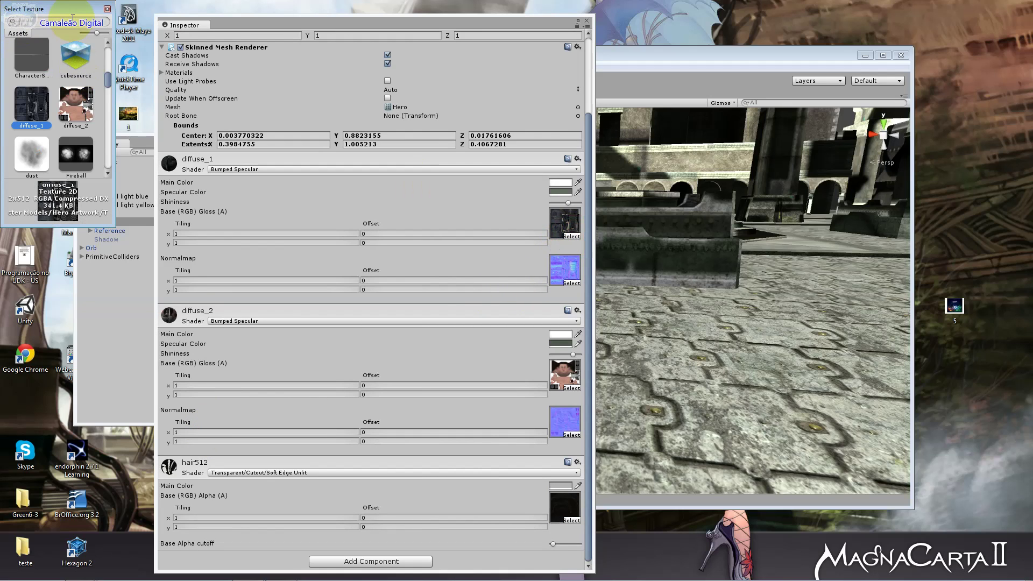
{"action": "left_click_drag", "start_coordinate": [75, 9], "coordinate": [229, 43]}
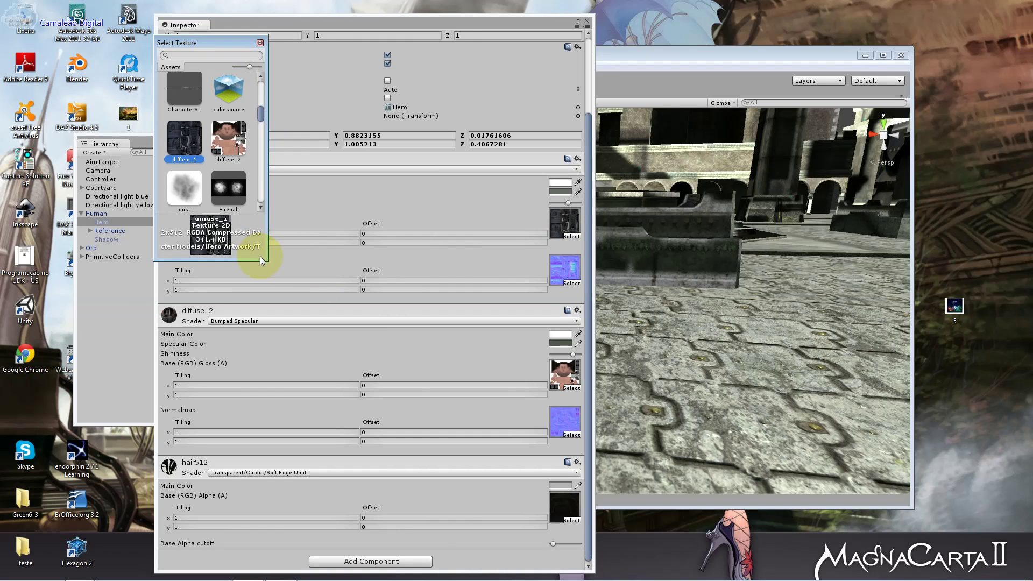
{"action": "left_click_drag", "start_coordinate": [267, 259], "coordinate": [432, 353]}
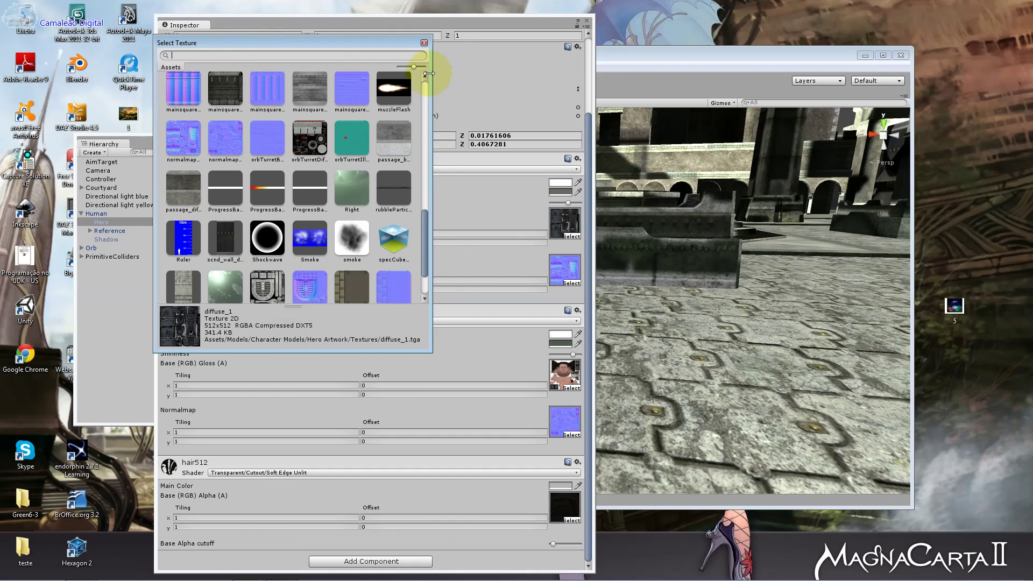
{"action": "left_click", "coordinate": [424, 43]}
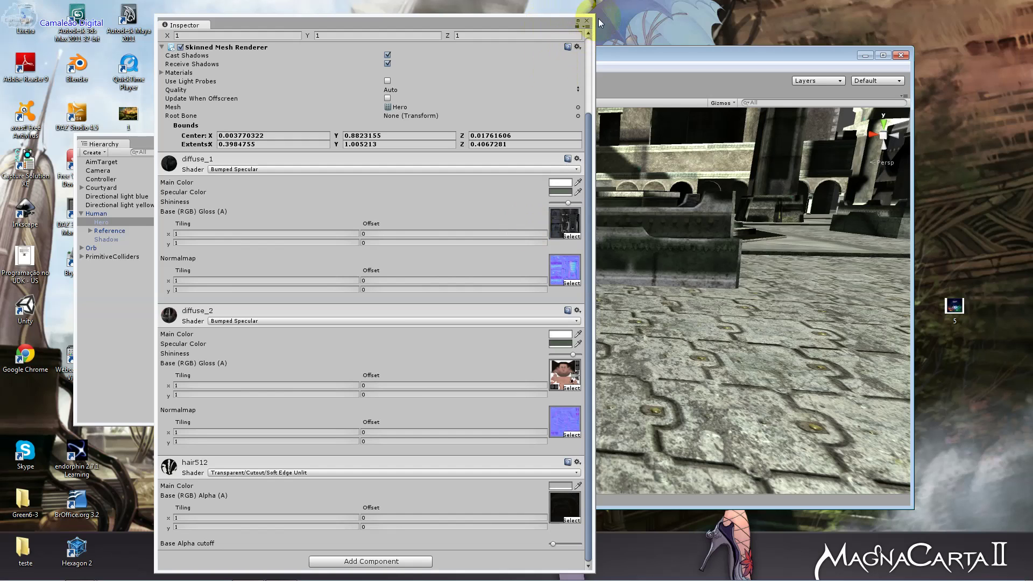
{"action": "left_click", "coordinate": [589, 47]}
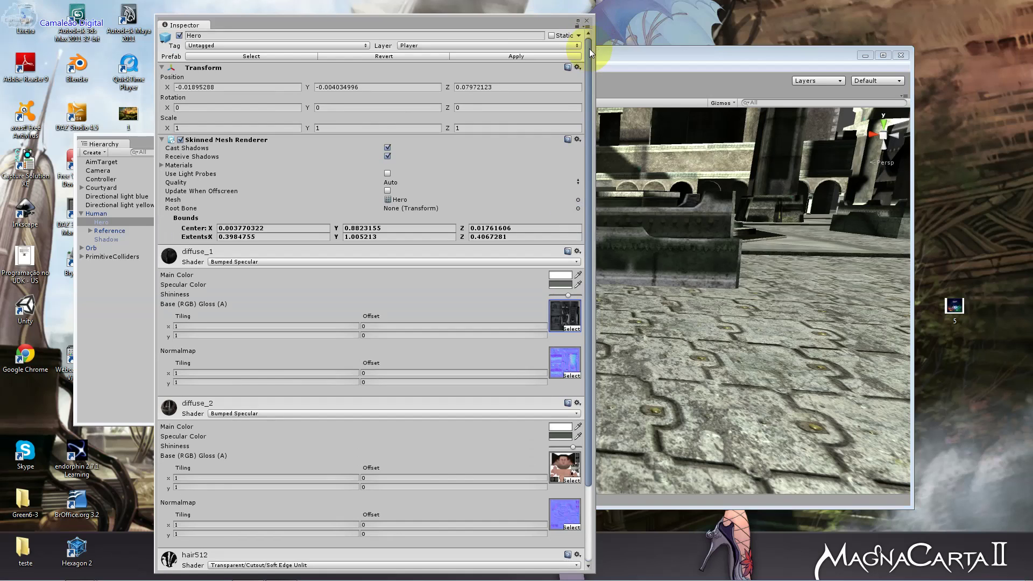
{"action": "left_click", "coordinate": [586, 21]}
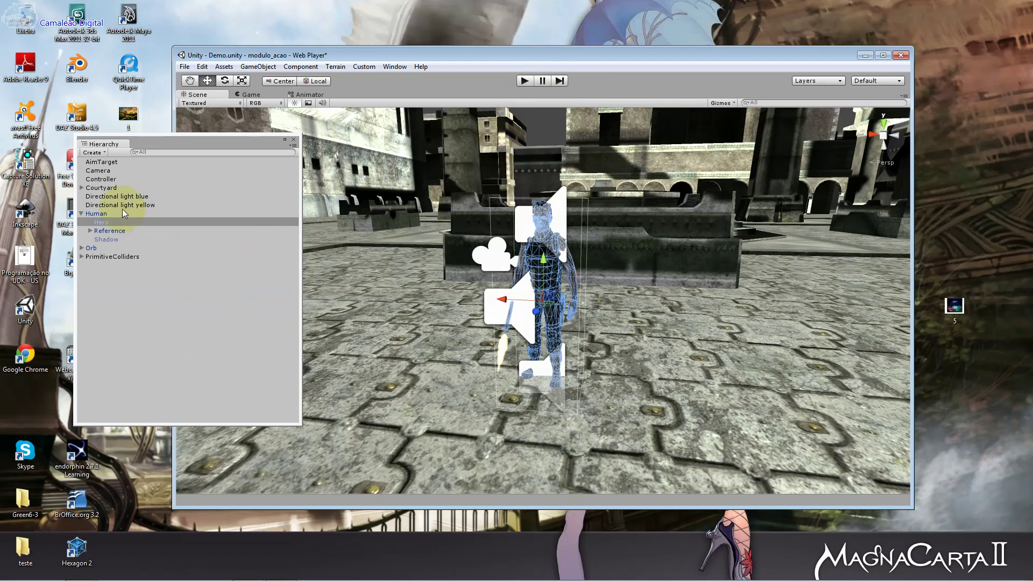
Focus on Controller and show its Camera, Death Manager, Menu Controller and Progress Bar components beside the scene
{"action": "left_click", "coordinate": [101, 179]}
{"action": "double_click", "coordinate": [101, 178]}
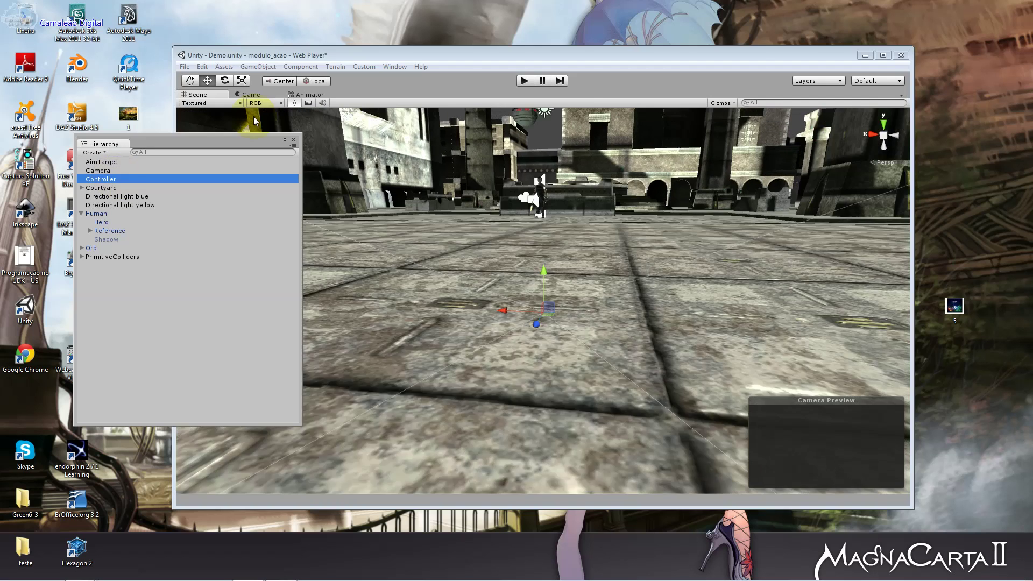
{"action": "left_click", "coordinate": [395, 66]}
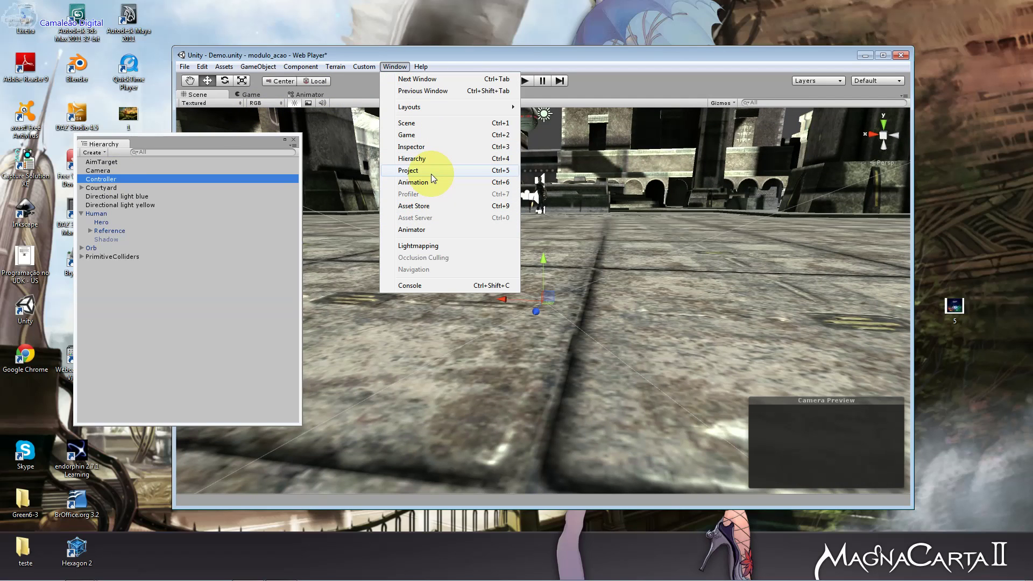
{"action": "left_click", "coordinate": [432, 150]}
{"action": "left_click_drag", "start_coordinate": [379, 8], "coordinate": [699, 51]}
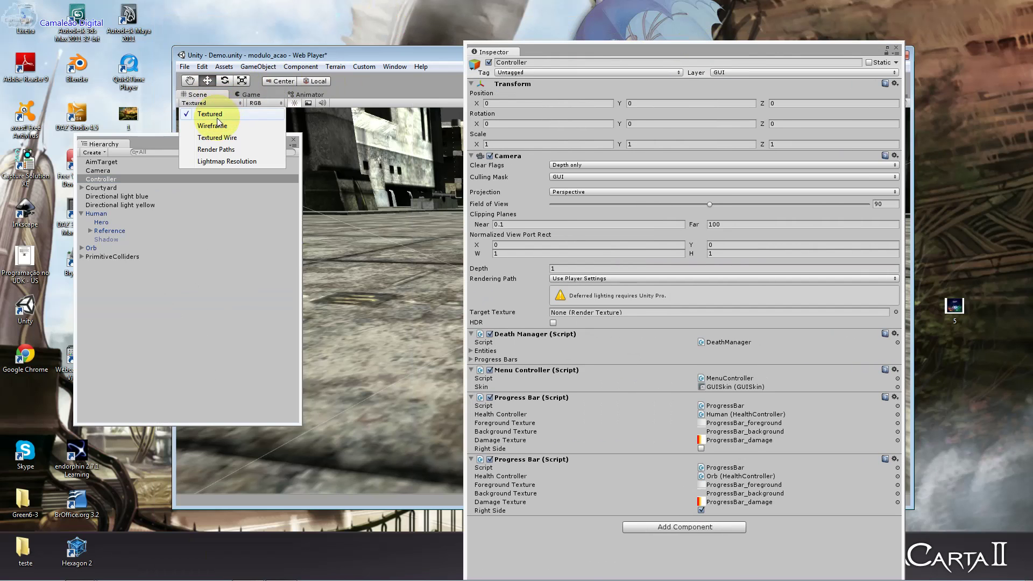
Switch the scene to wireframe and collapse Controller's Death Manager, Menu Controller and Progress Bar components
{"action": "left_click", "coordinate": [213, 125]}
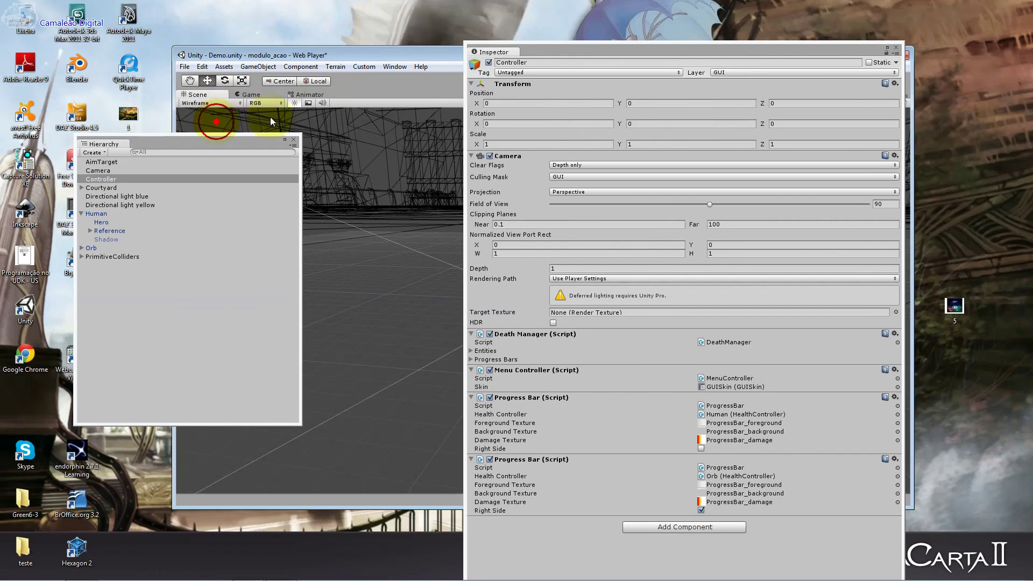
{"action": "left_click", "coordinate": [540, 338]}
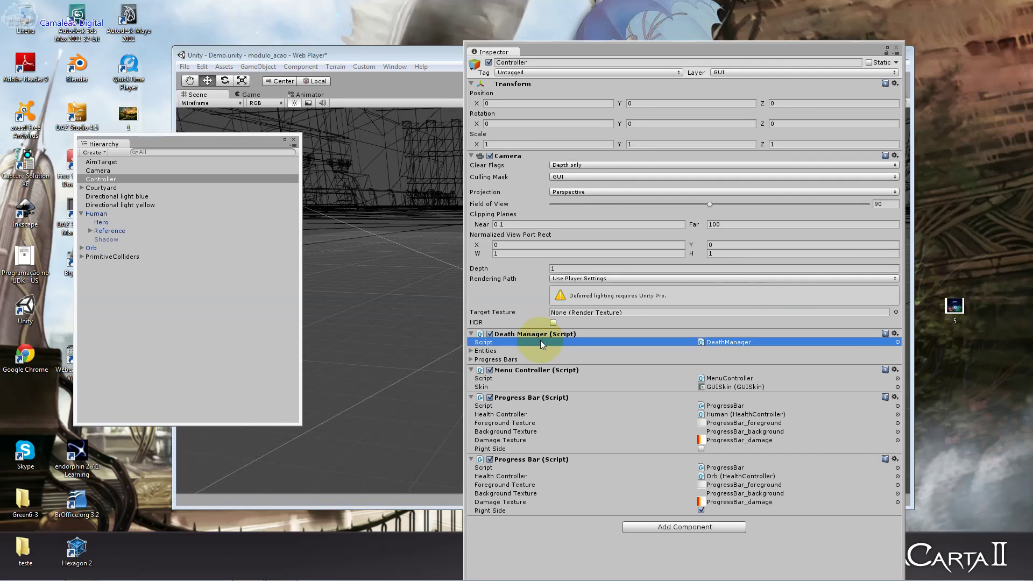
{"action": "left_click", "coordinate": [550, 345]}
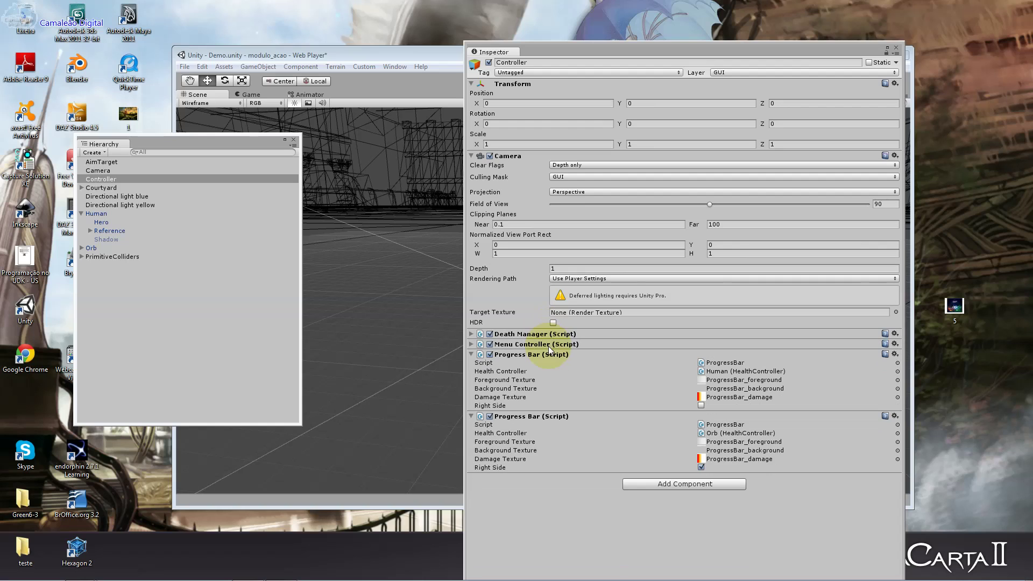
{"action": "left_click", "coordinate": [553, 355]}
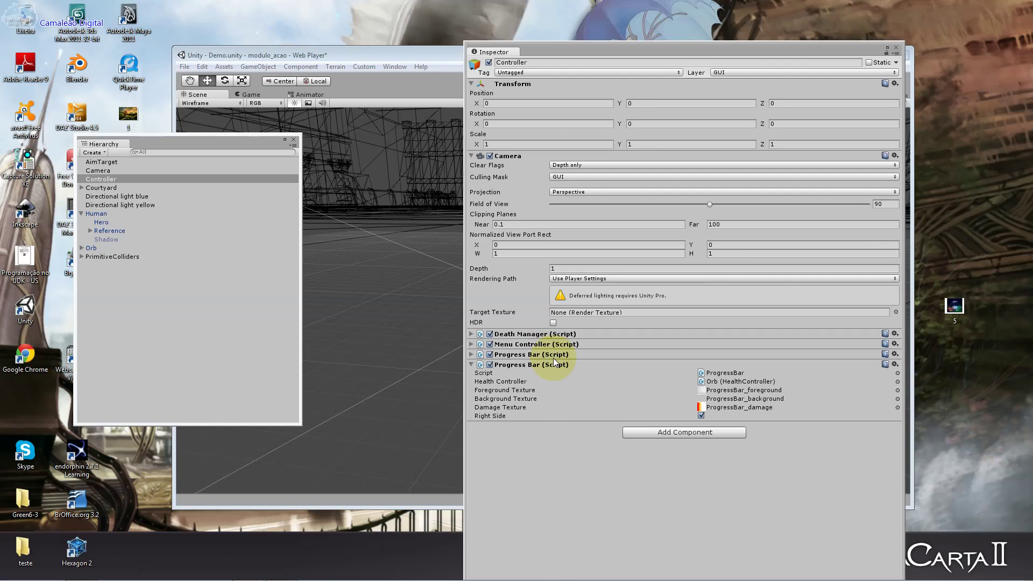
{"action": "left_click", "coordinate": [552, 366]}
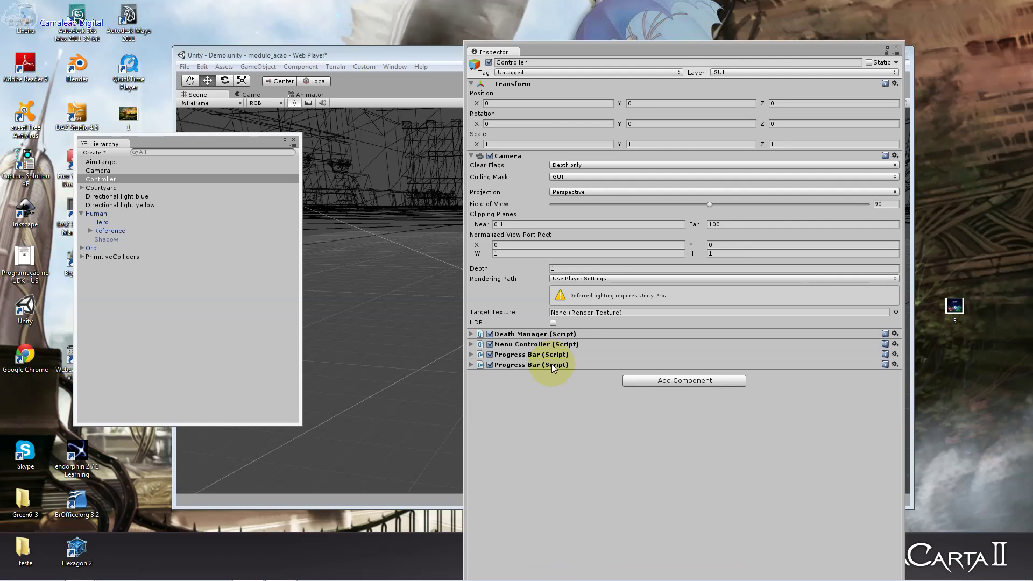
{"action": "left_click", "coordinate": [553, 366]}
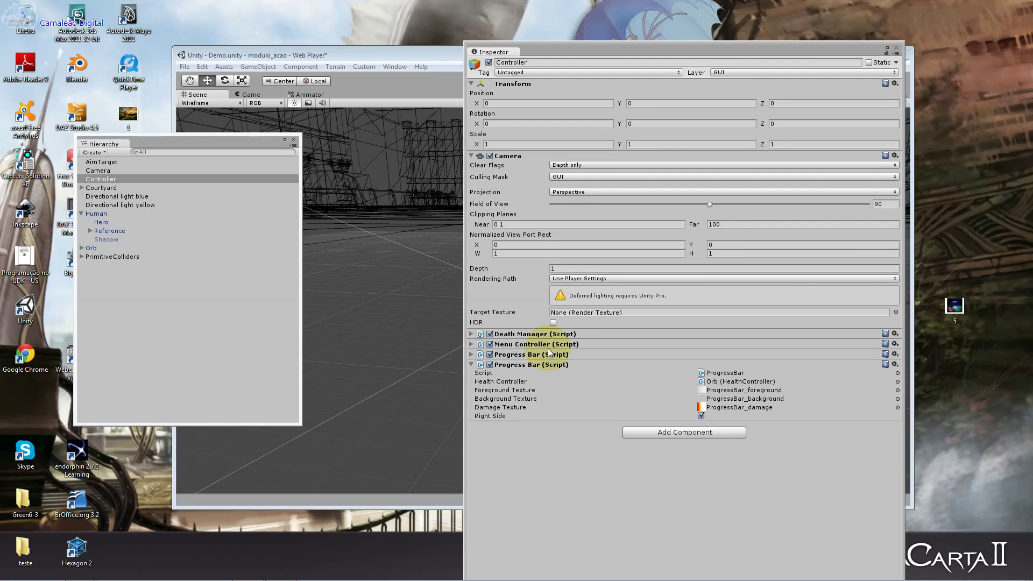
Expand Menu Controller and Death Manager, unfolding the Progress Bars list and the Human/Orb Entities list
{"action": "left_click", "coordinate": [548, 344]}
{"action": "left_click", "coordinate": [548, 335]}
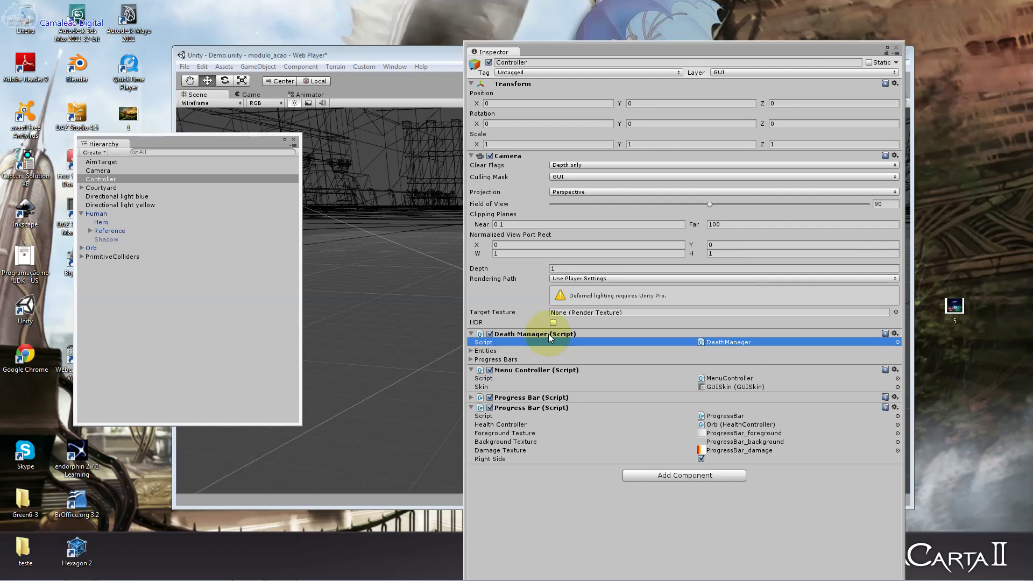
{"action": "left_click", "coordinate": [472, 360]}
{"action": "left_click", "coordinate": [470, 351]}
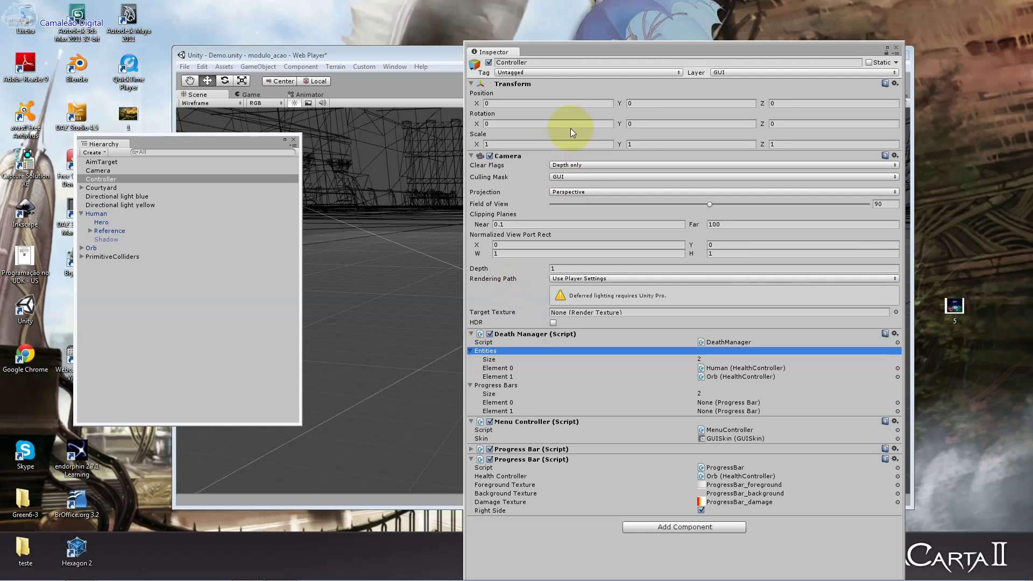
Narrow the Inspector and point out the Human and Orb entities, Progress Bars elements, and Menu Controller's GUISkin
{"action": "left_click_drag", "start_coordinate": [471, 180], "coordinate": [699, 180]}
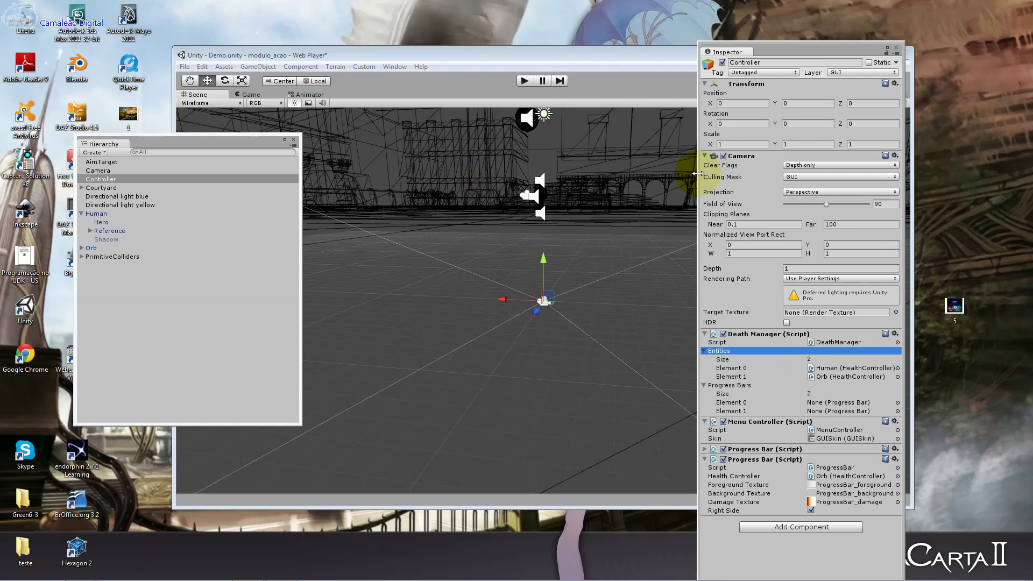
{"action": "left_click_drag", "start_coordinate": [785, 44], "coordinate": [803, 14]}
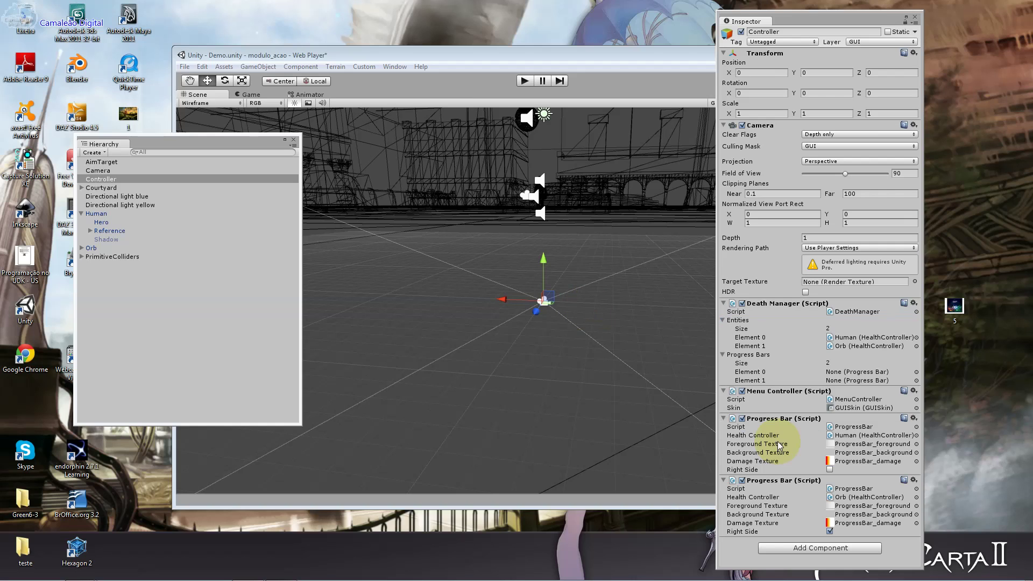
{"action": "left_click", "coordinate": [878, 337]}
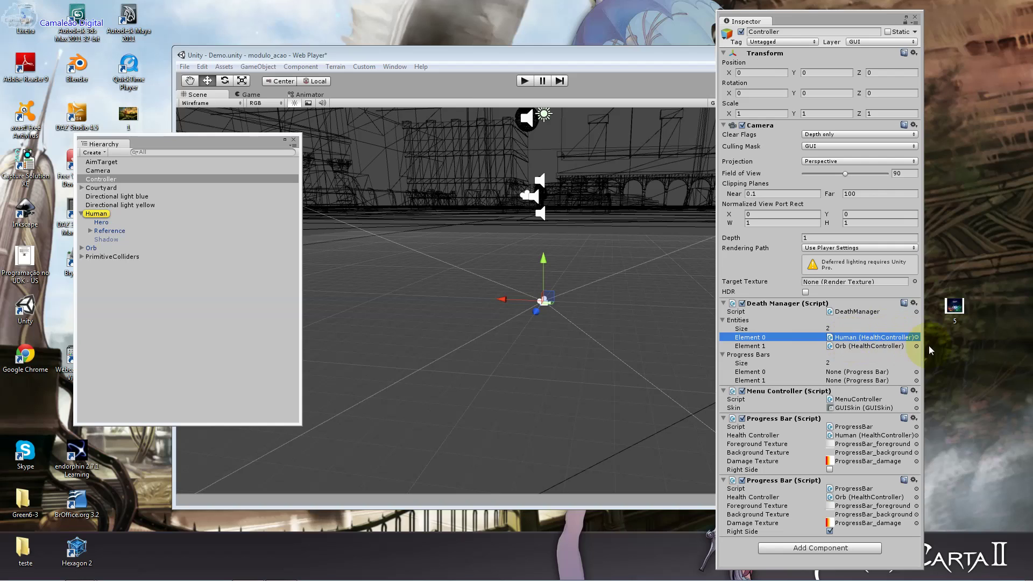
{"action": "left_click", "coordinate": [850, 345]}
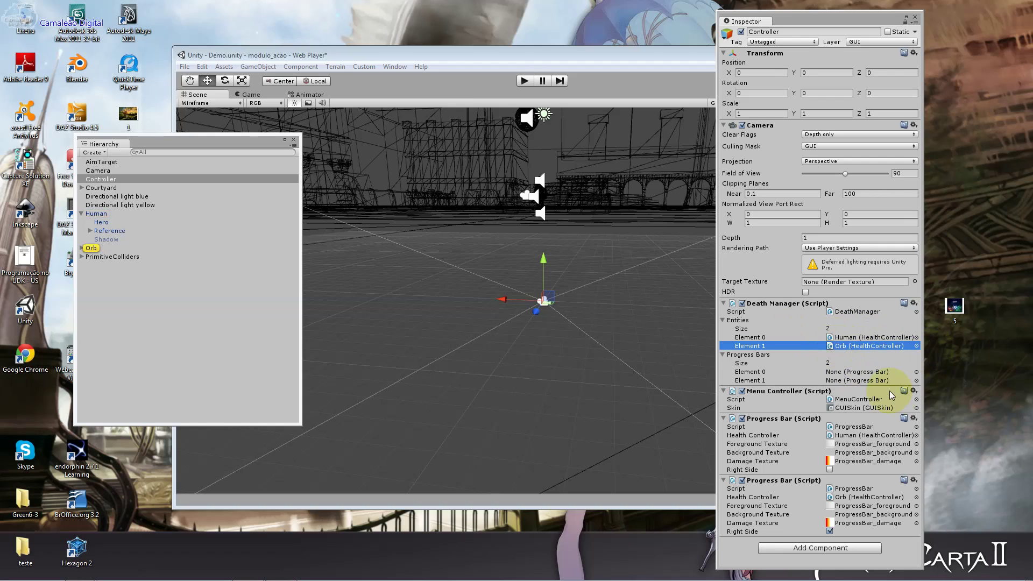
{"action": "left_click", "coordinate": [861, 371]}
{"action": "left_click", "coordinate": [864, 381]}
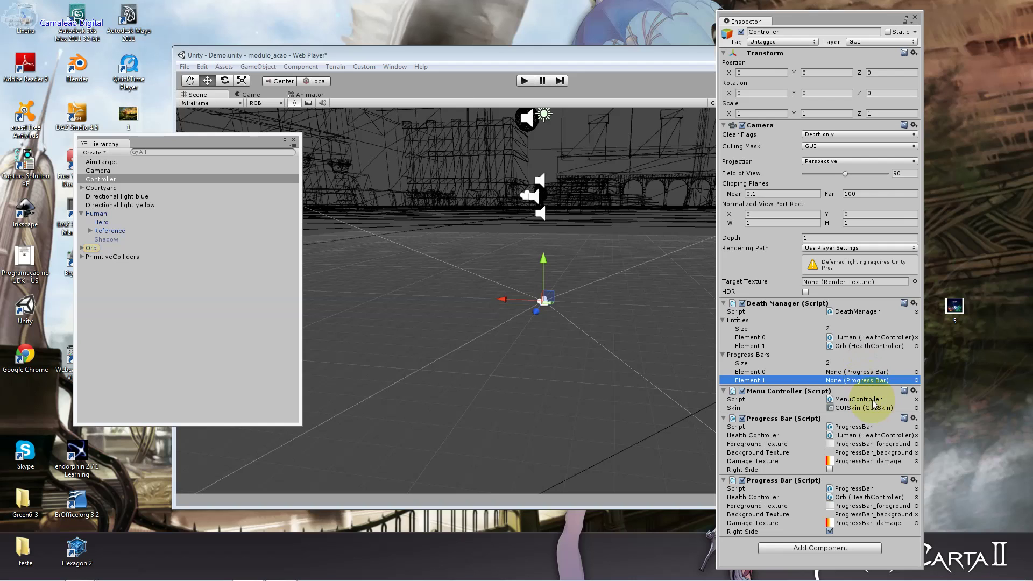
{"action": "left_click", "coordinate": [873, 399]}
{"action": "left_click", "coordinate": [871, 408]}
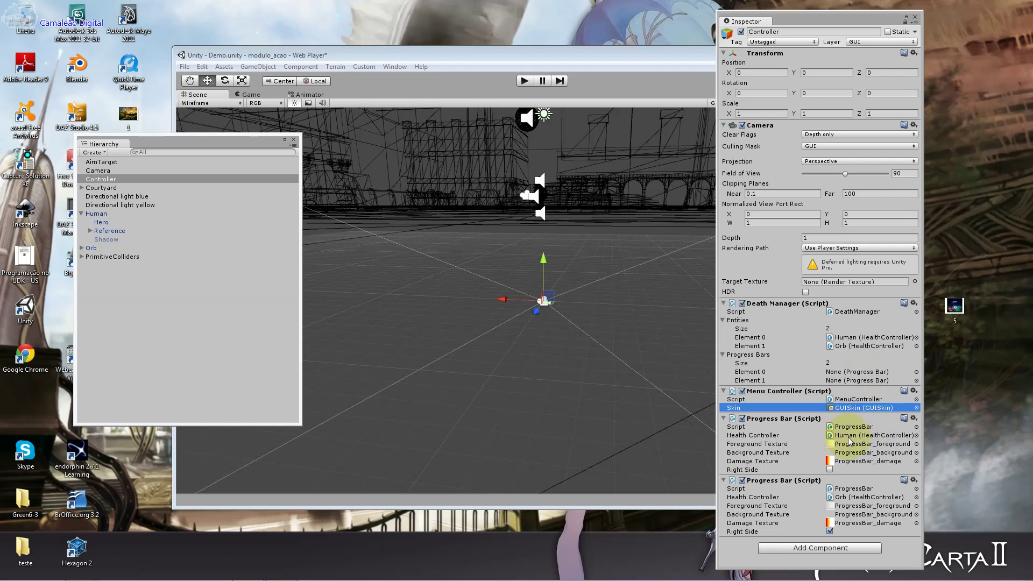
Point out the Progress Bars' Human health controller, foreground and background textures, and second bar script
{"action": "left_click", "coordinate": [861, 430]}
{"action": "left_click", "coordinate": [868, 444]}
{"action": "left_click", "coordinate": [868, 453]}
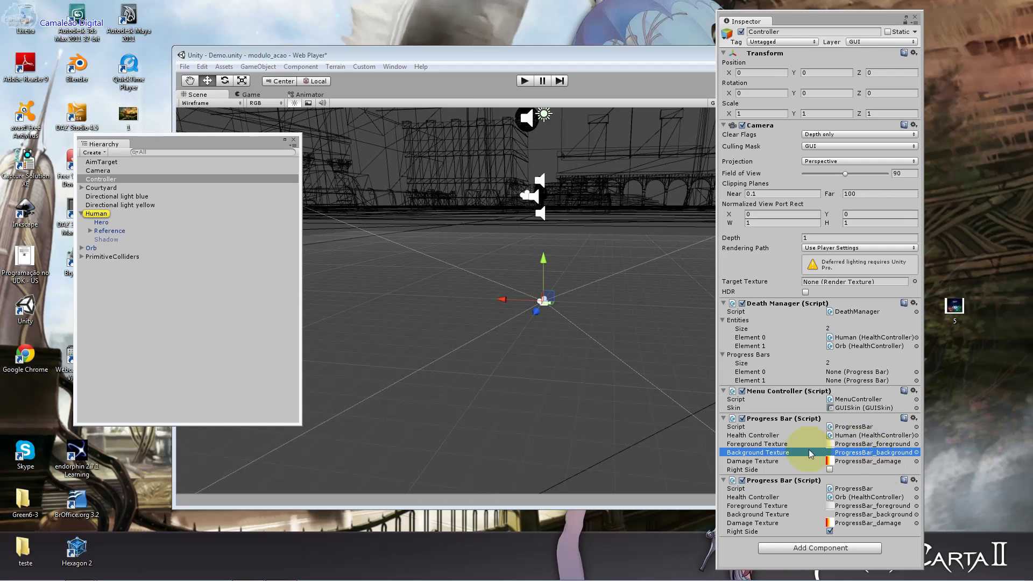
{"action": "left_click", "coordinate": [856, 488]}
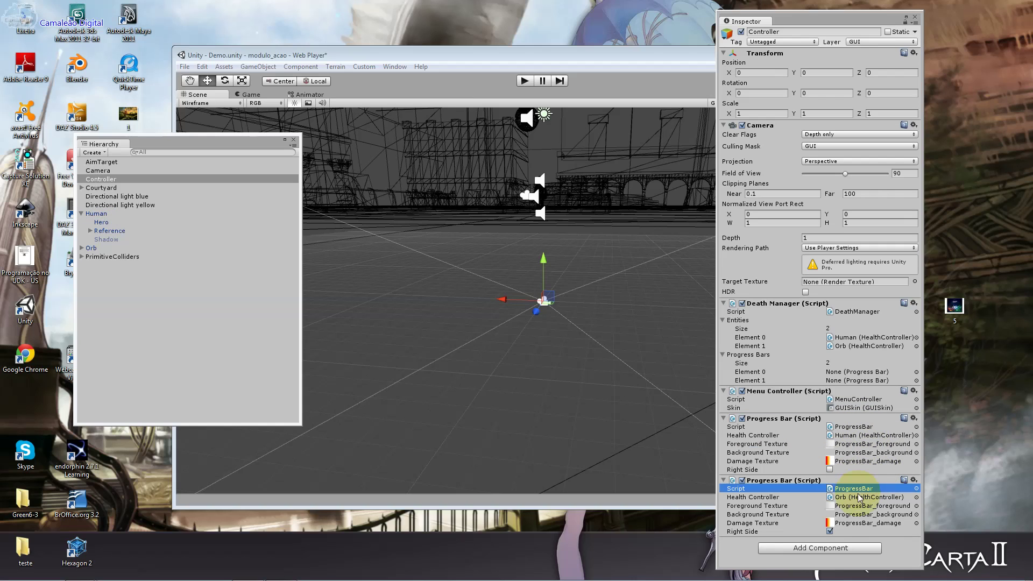
{"action": "left_click", "coordinate": [857, 514]}
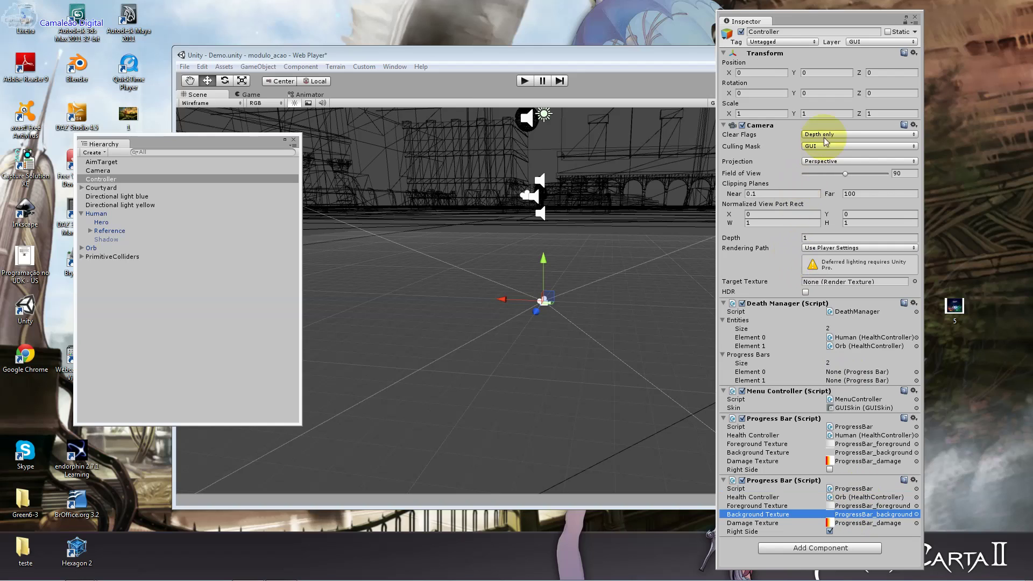
Check the camera's rendering path options unchanged, then close the Hierarchy and Inspector windows
{"action": "left_click", "coordinate": [829, 248]}
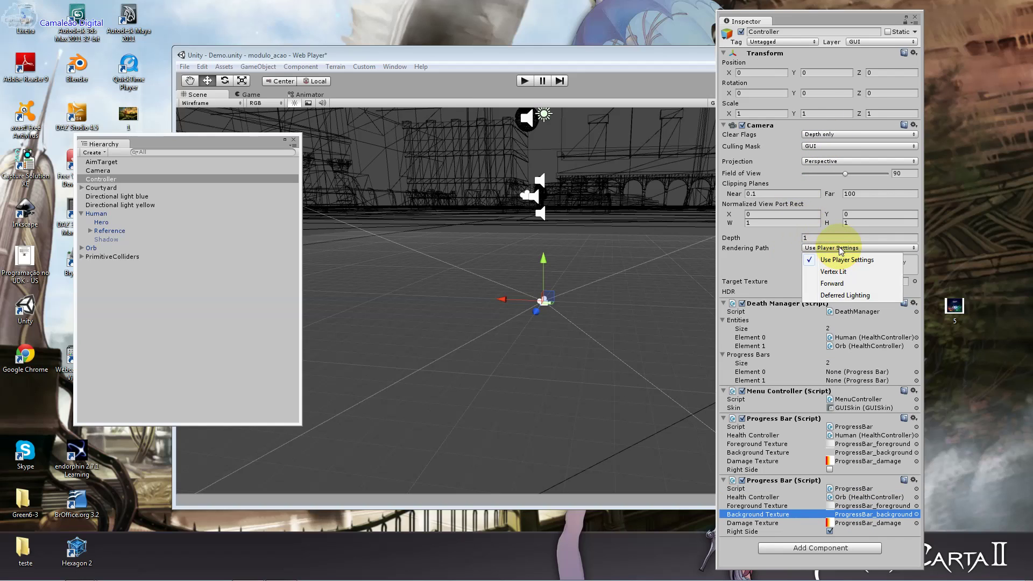
{"action": "left_click", "coordinate": [844, 238]}
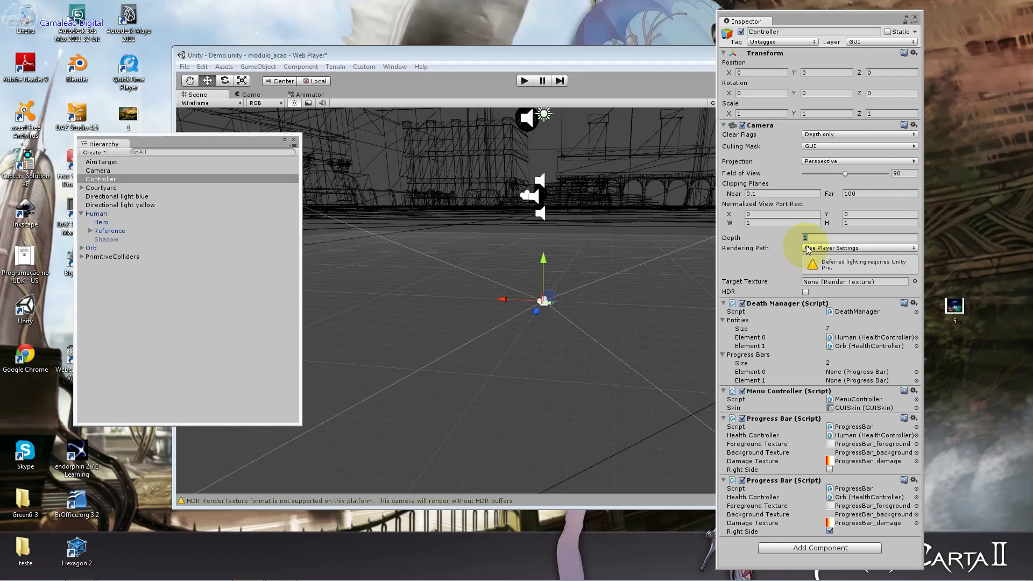
{"action": "left_click", "coordinate": [837, 248]}
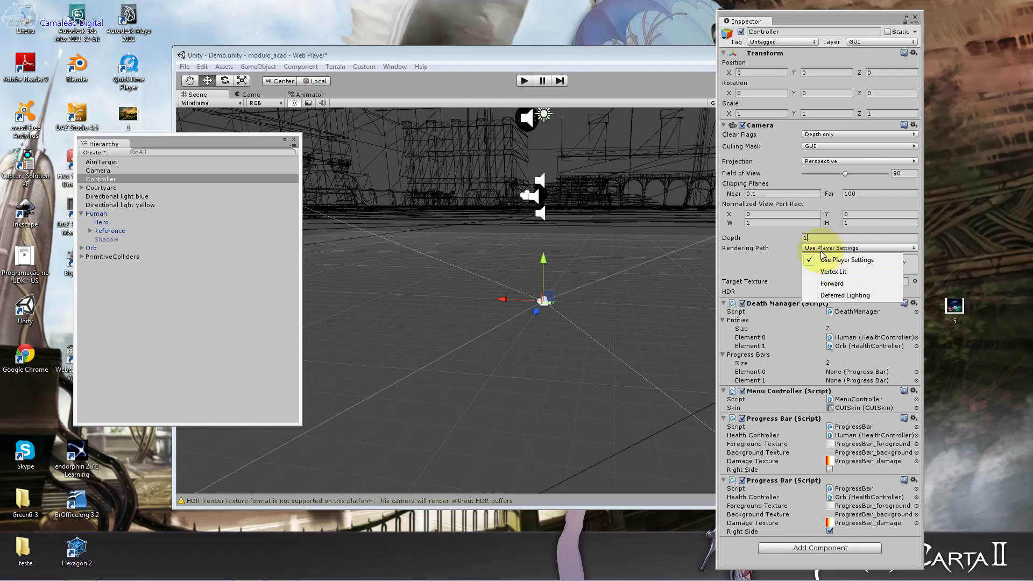
{"action": "left_click", "coordinate": [757, 248]}
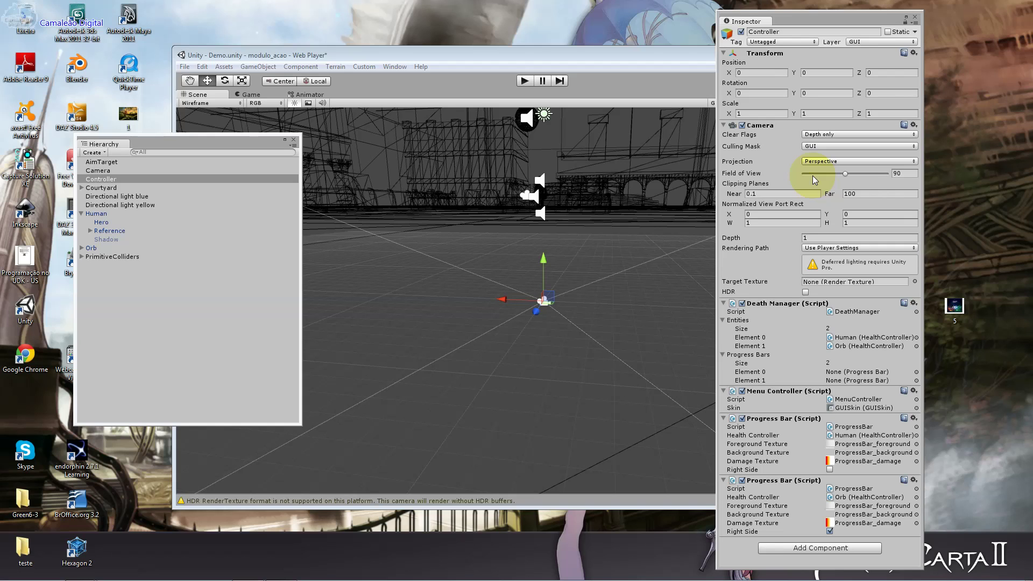
{"action": "left_click", "coordinate": [293, 141]}
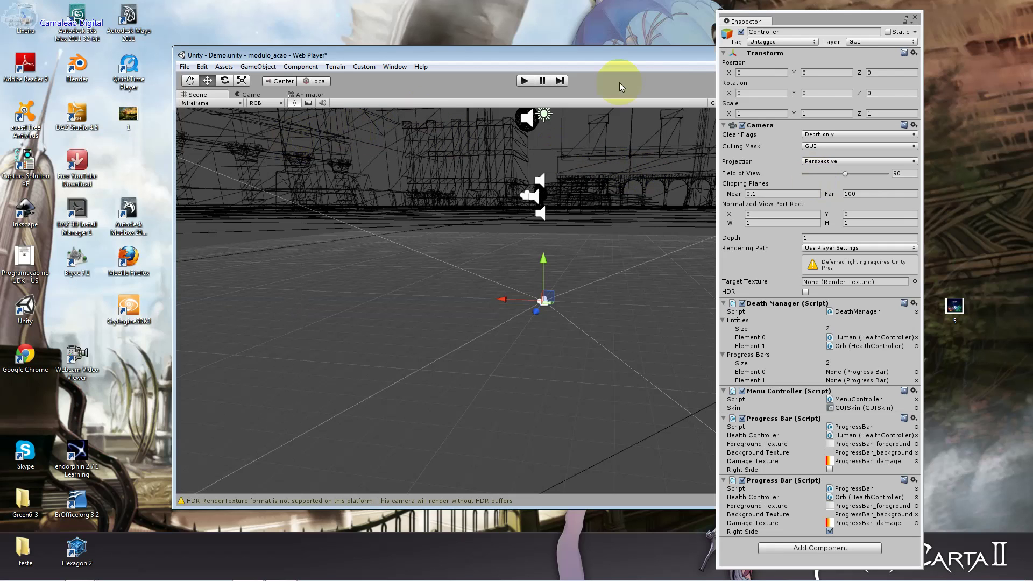
{"action": "left_click", "coordinate": [915, 17]}
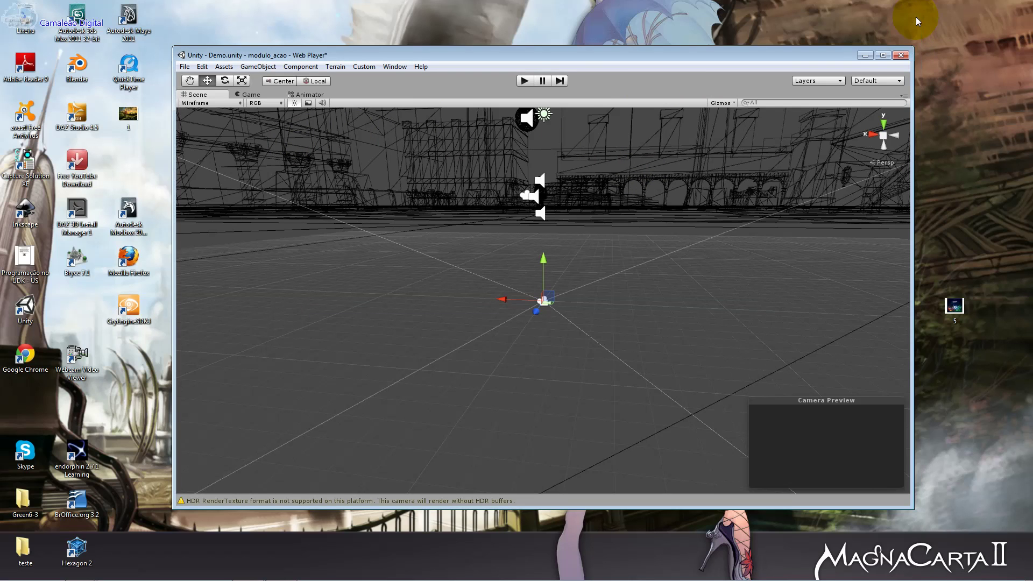
Test-run the demo: start play mode, choose PLAY, run the Hero forward, then stop playing
{"action": "left_click", "coordinate": [528, 86]}
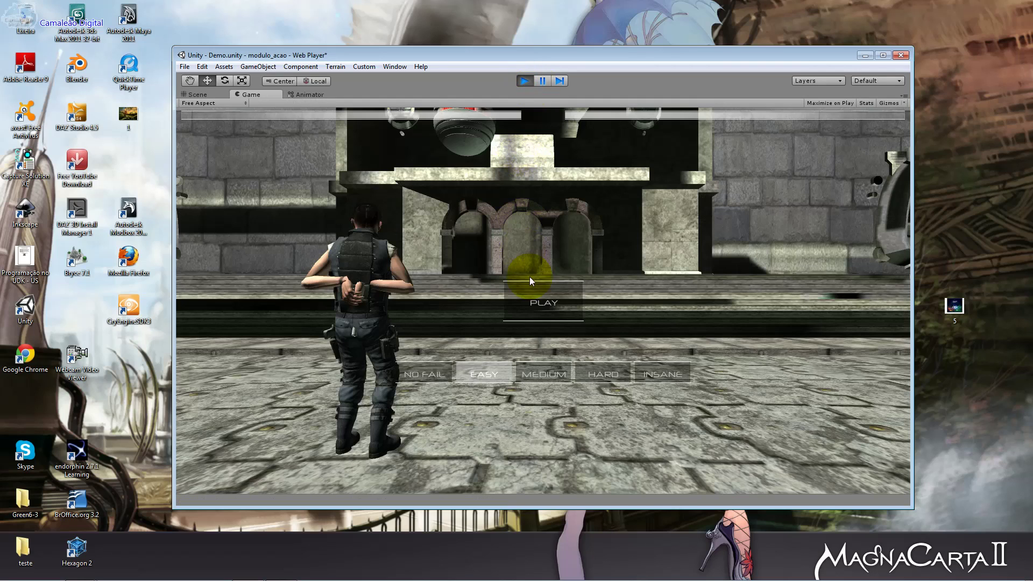
{"action": "left_click", "coordinate": [530, 278]}
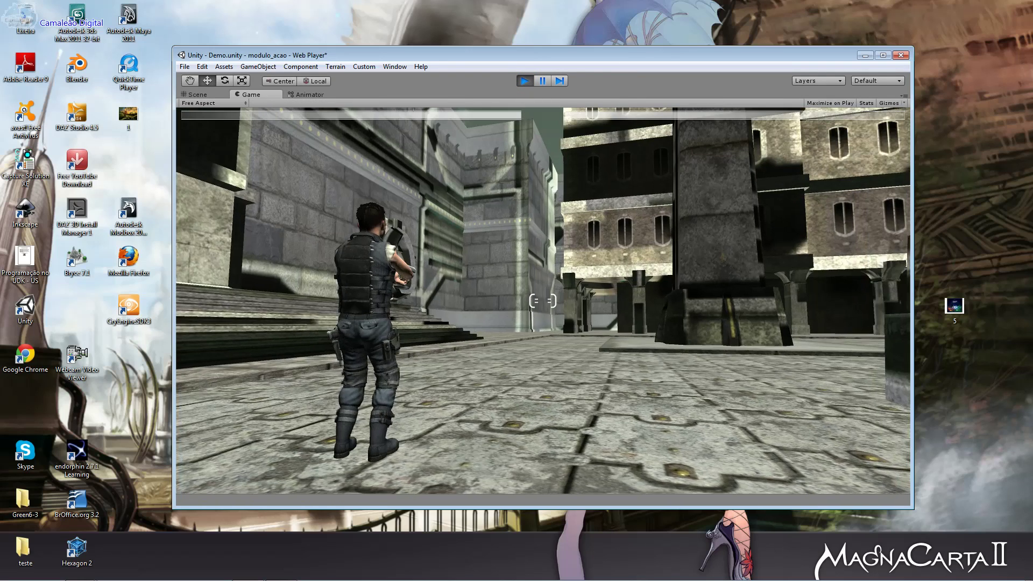
{"action": "key", "text": "w"}
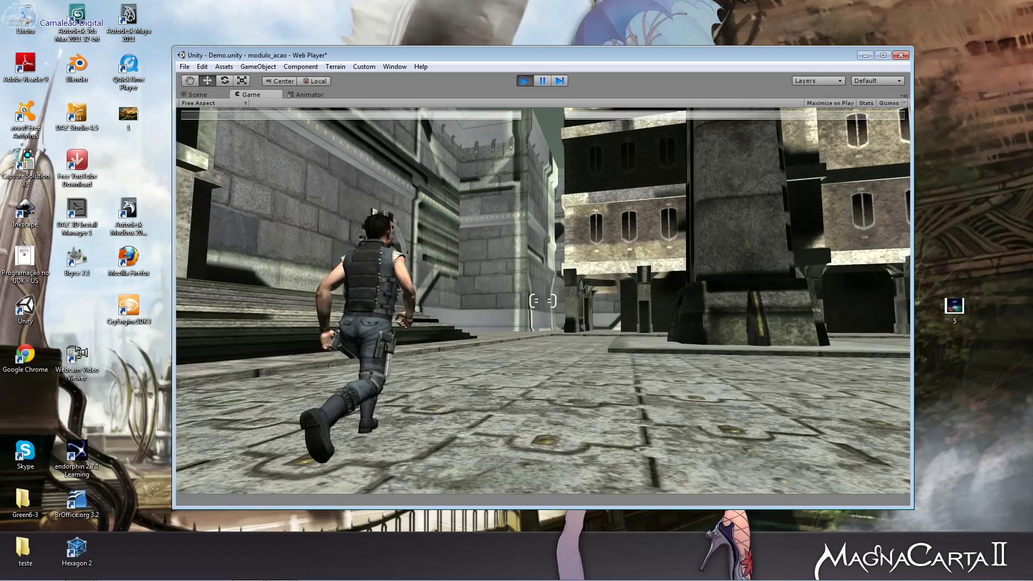
{"action": "key", "text": "Escape"}
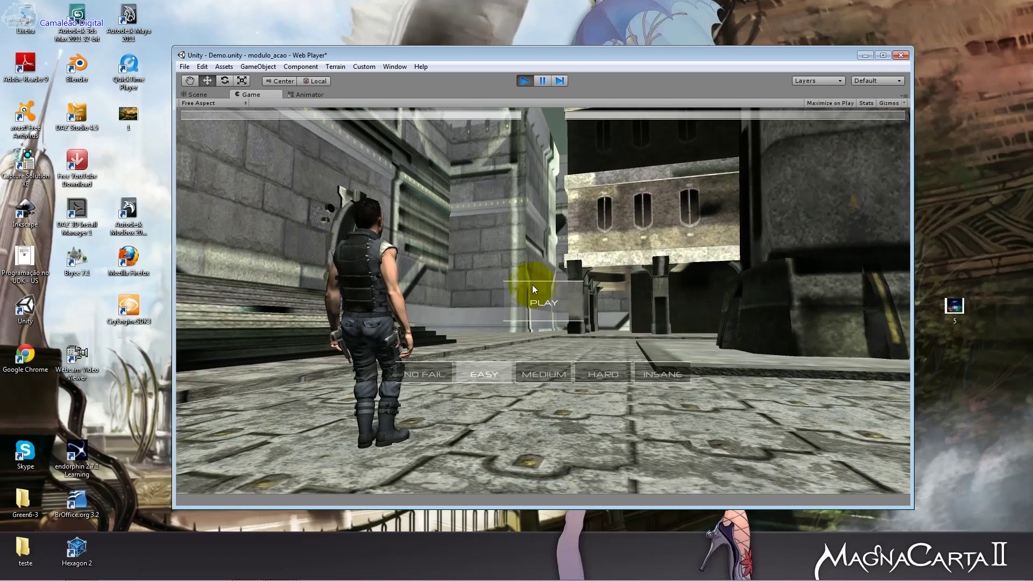
{"action": "left_click", "coordinate": [525, 81]}
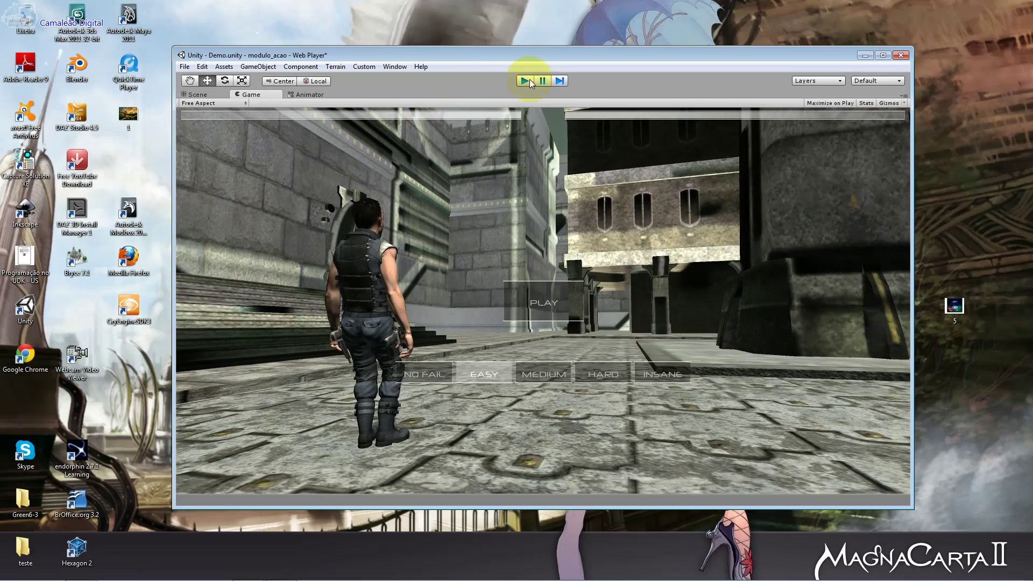
Reopen the Hierarchy and Project windows from the Window menu
{"action": "left_click", "coordinate": [395, 66]}
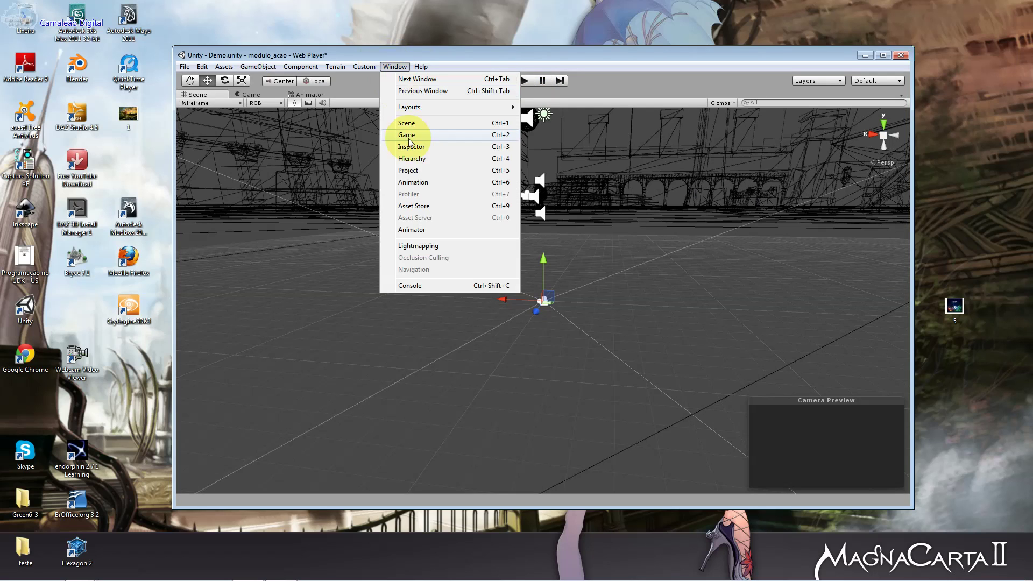
{"action": "left_click", "coordinate": [430, 160]}
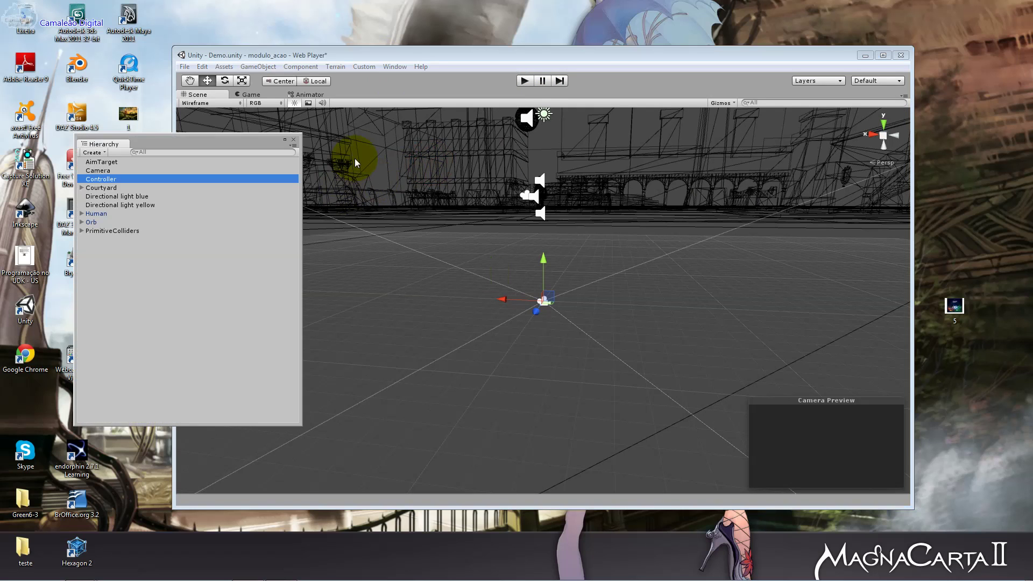
{"action": "left_click", "coordinate": [395, 66]}
{"action": "left_click", "coordinate": [441, 171]}
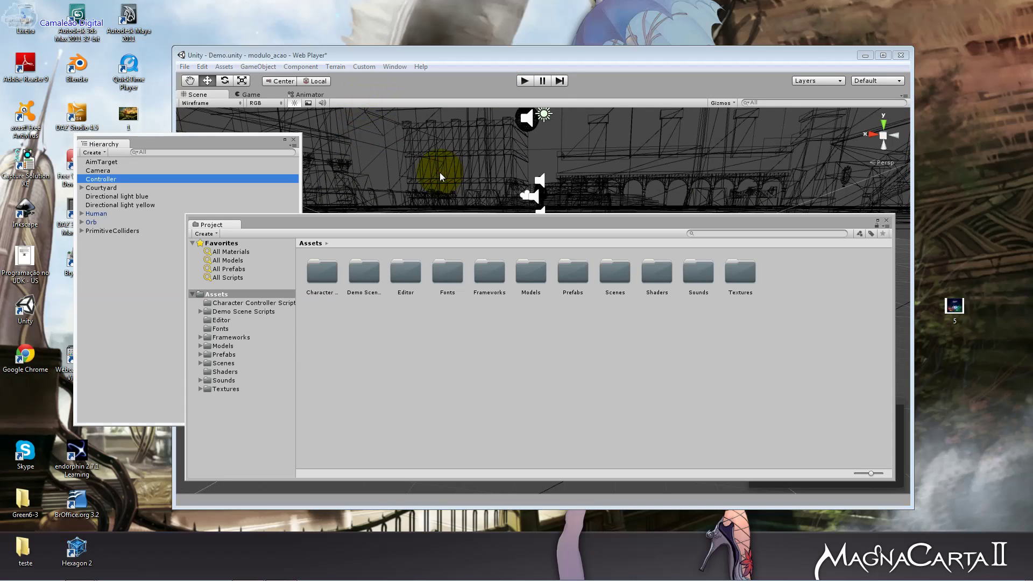
Bring Hierarchy and Project forward and show Controller's components in the Inspector
{"action": "left_click", "coordinate": [134, 178]}
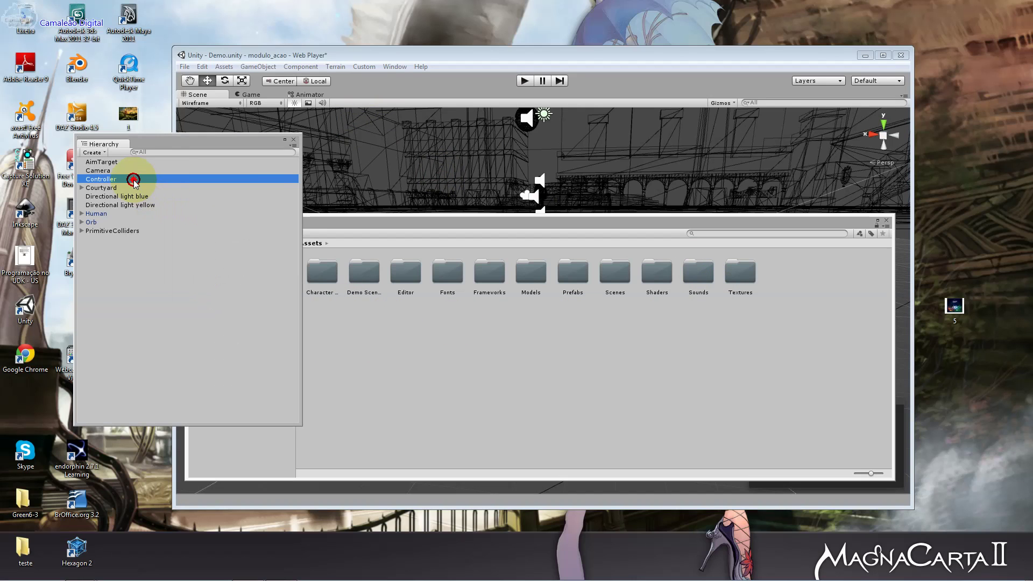
{"action": "left_click", "coordinate": [395, 66]}
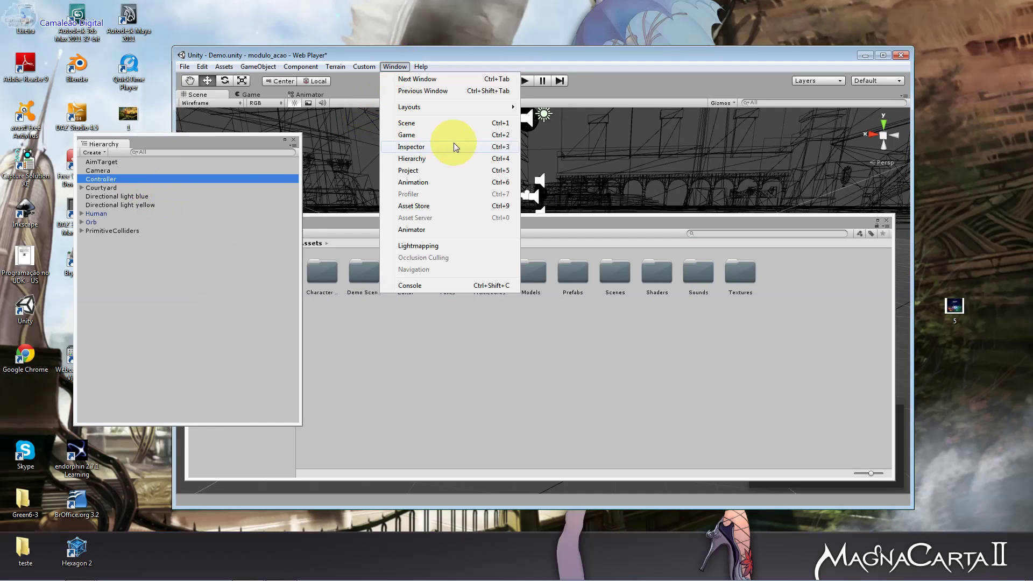
{"action": "left_click", "coordinate": [456, 169]}
{"action": "left_click", "coordinate": [389, 66]}
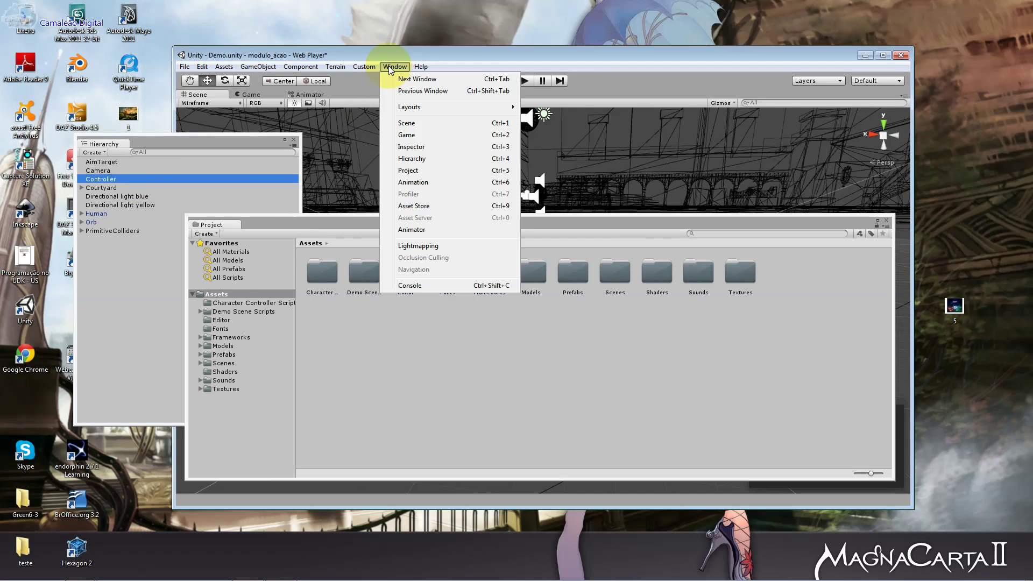
{"action": "left_click", "coordinate": [431, 148]}
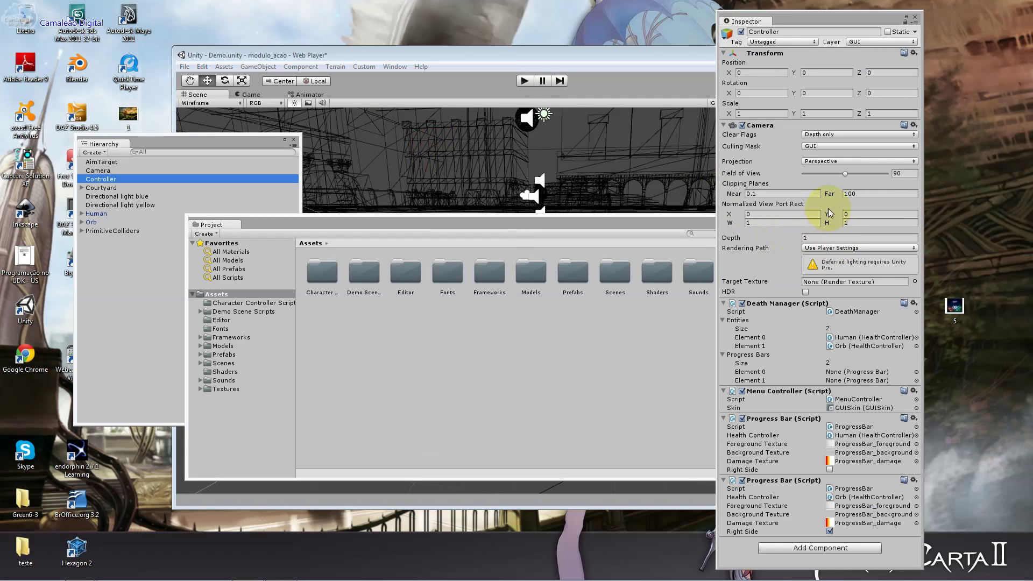
Drag Controller's camera Field of View from 90 to 122, then close Inspector, Project and Hierarchy
{"action": "left_click_drag", "start_coordinate": [844, 173], "coordinate": [859, 177]}
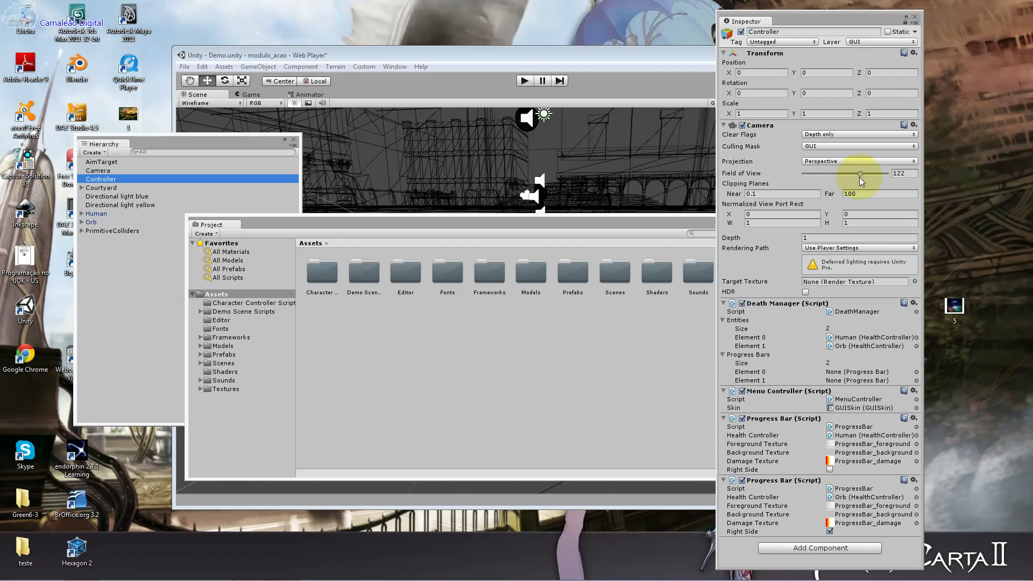
{"action": "left_click", "coordinate": [915, 18]}
{"action": "left_click", "coordinate": [885, 220]}
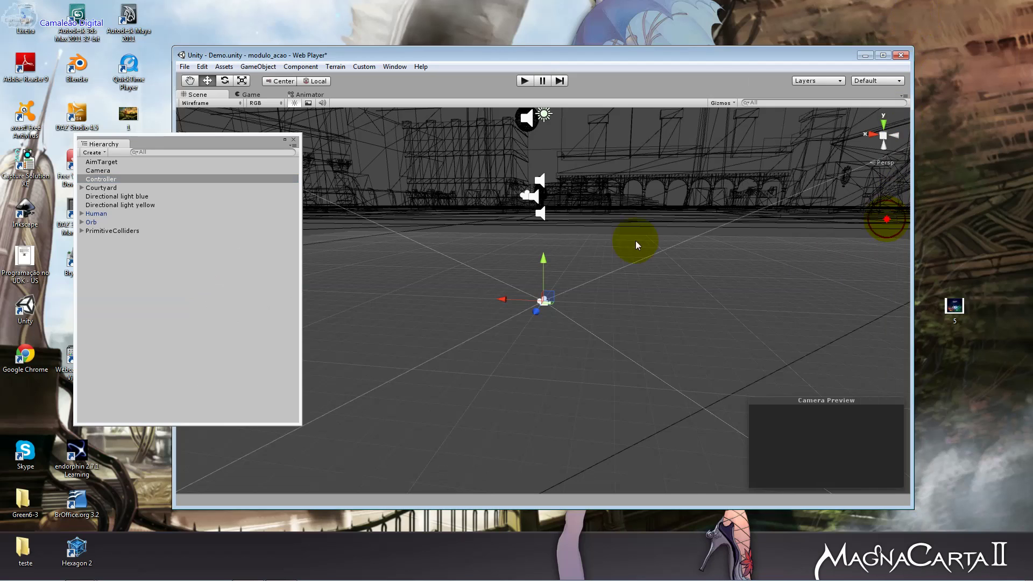
{"action": "left_click", "coordinate": [293, 141]}
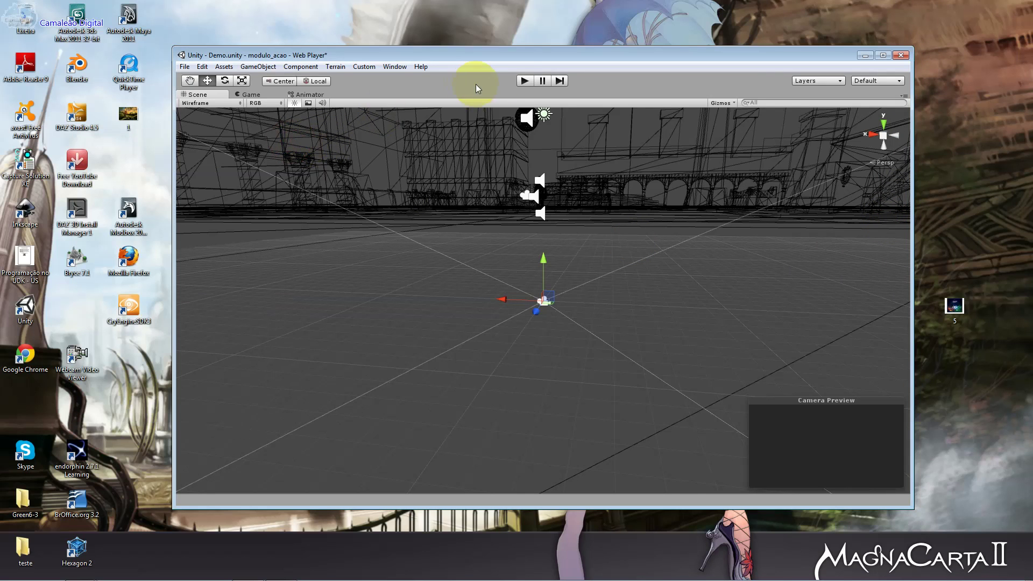
{"action": "left_click", "coordinate": [524, 80]}
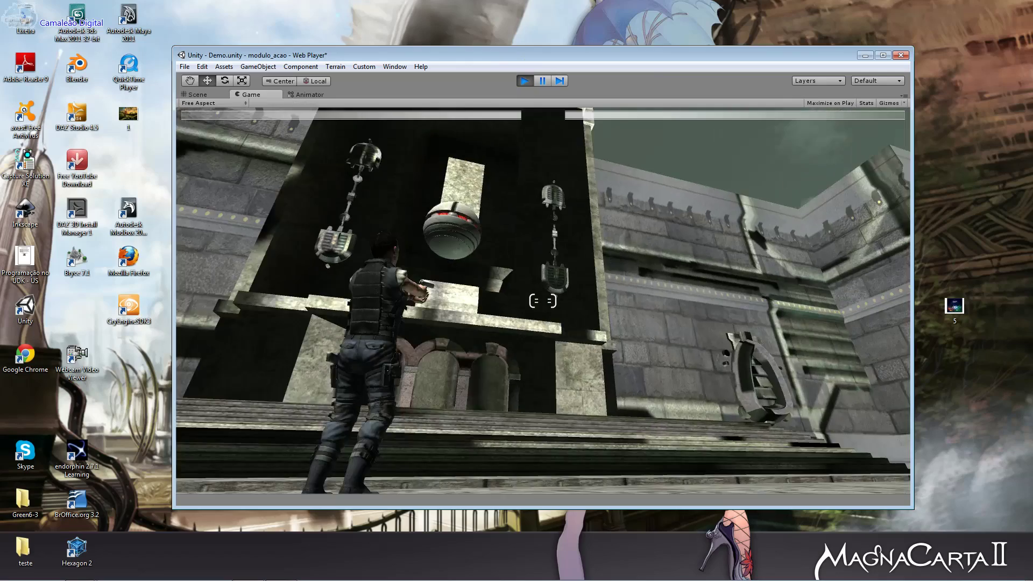
{"action": "key", "text": "w"}
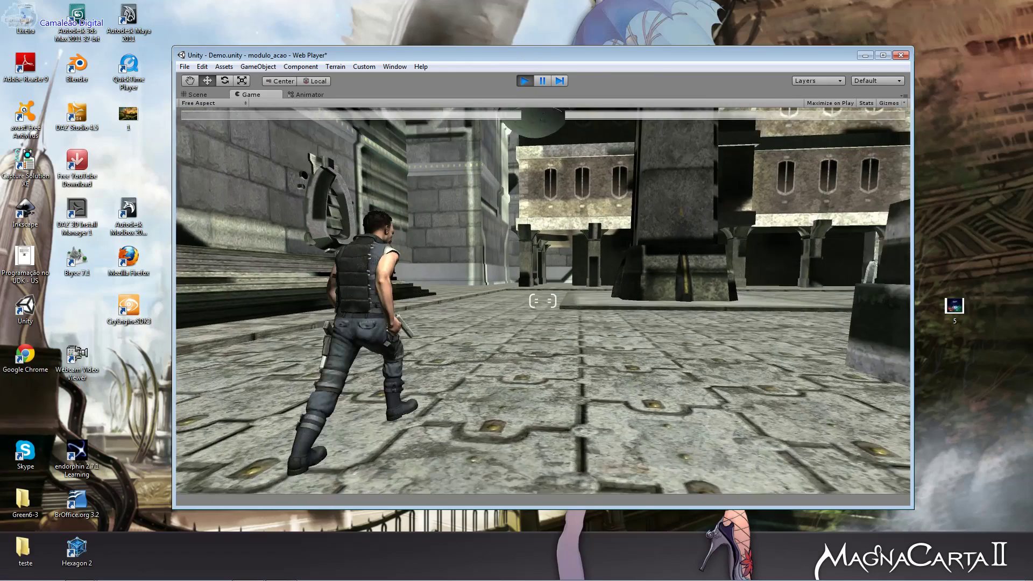
{"action": "key", "text": "Escape"}
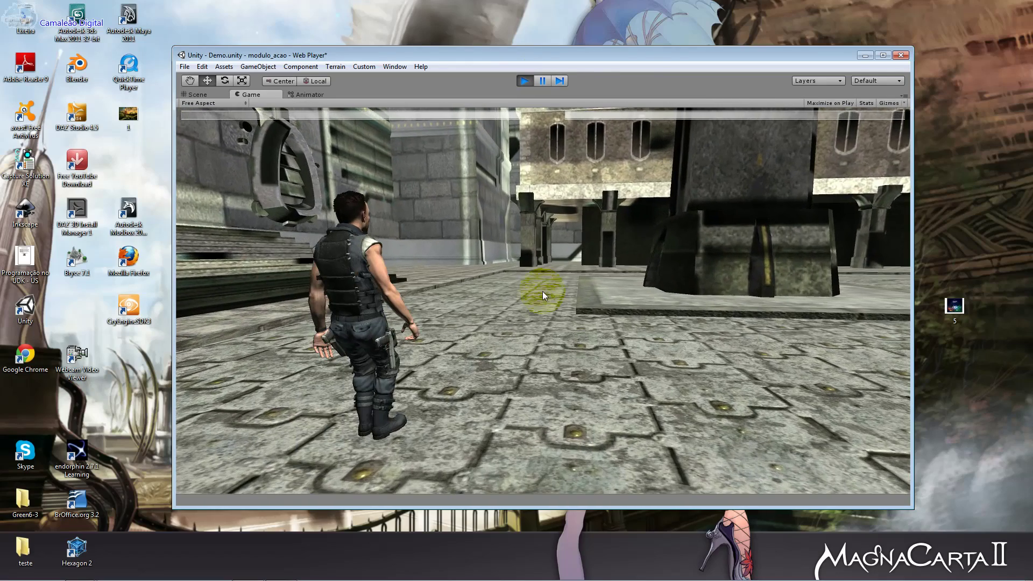
{"action": "left_click", "coordinate": [525, 81]}
{"action": "left_click", "coordinate": [394, 66]}
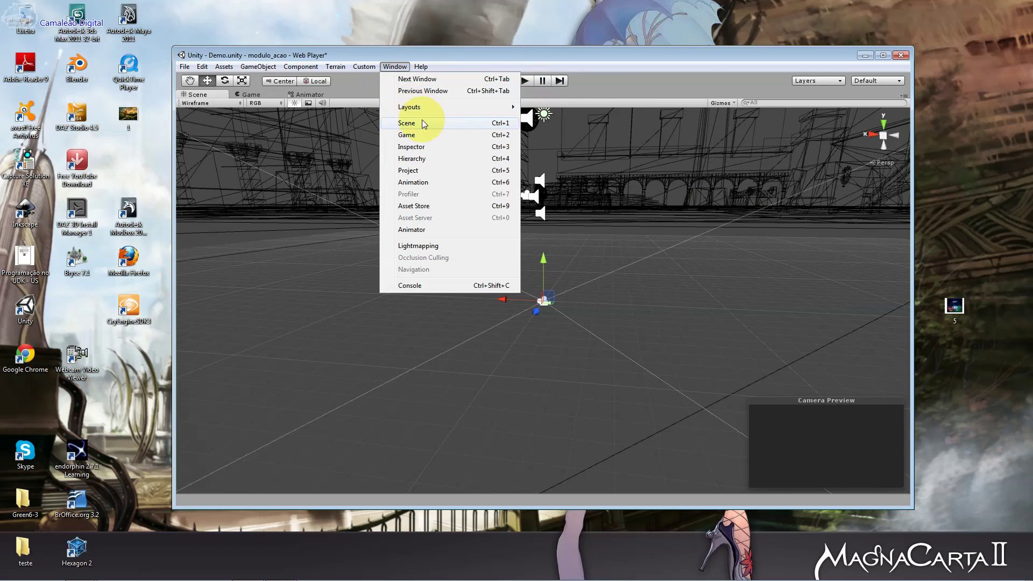
Reopen the Inspector on Controller and drag its camera Field of View down to 17
{"action": "left_click", "coordinate": [436, 143]}
{"action": "left_click_drag", "start_coordinate": [854, 173], "coordinate": [809, 173]}
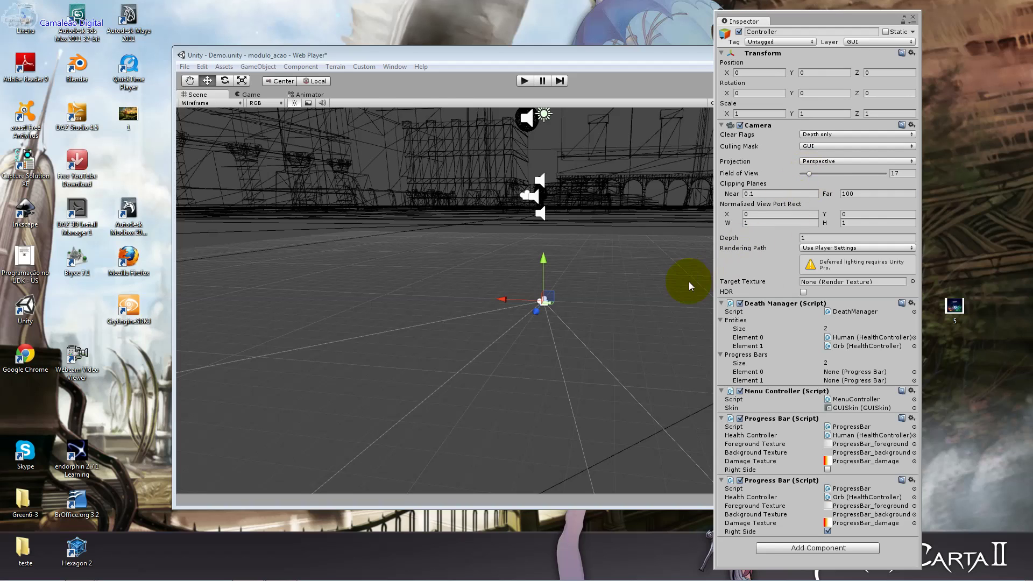
{"action": "left_click", "coordinate": [395, 66]}
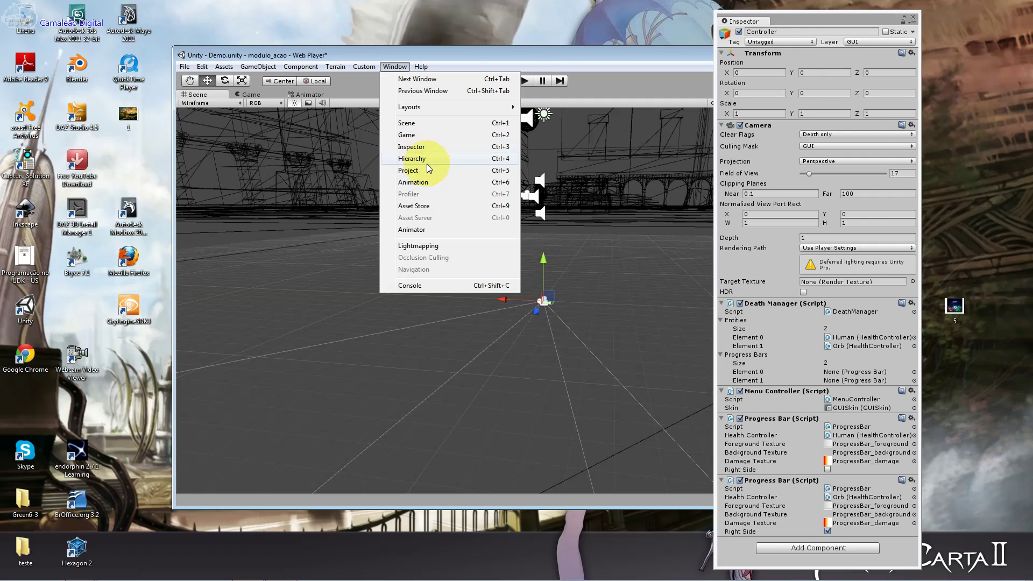
Reopen the Hierarchy, frame the Camera and then Controller objects, and close the Inspector
{"action": "left_click", "coordinate": [426, 159]}
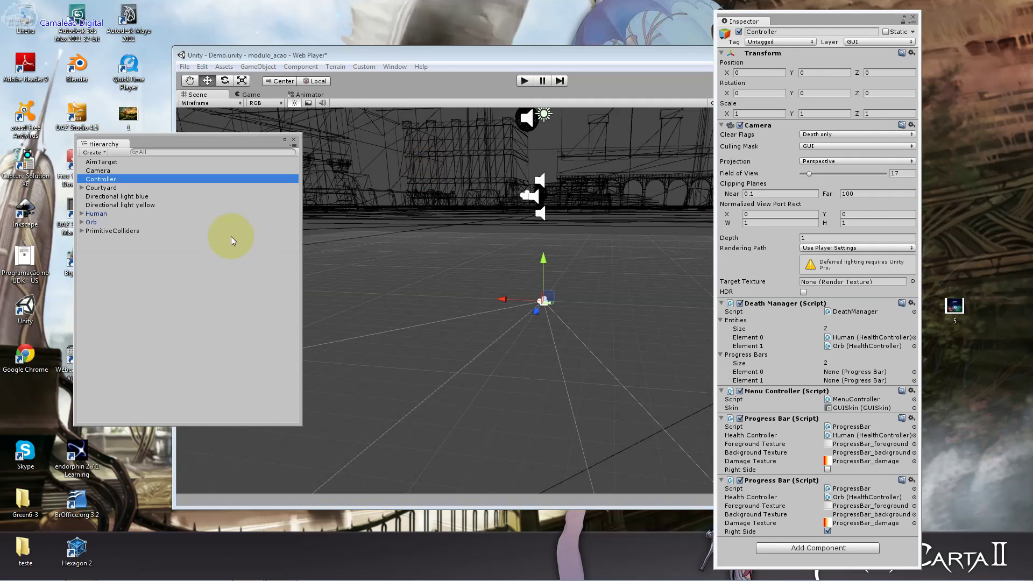
{"action": "double_click", "coordinate": [102, 171]}
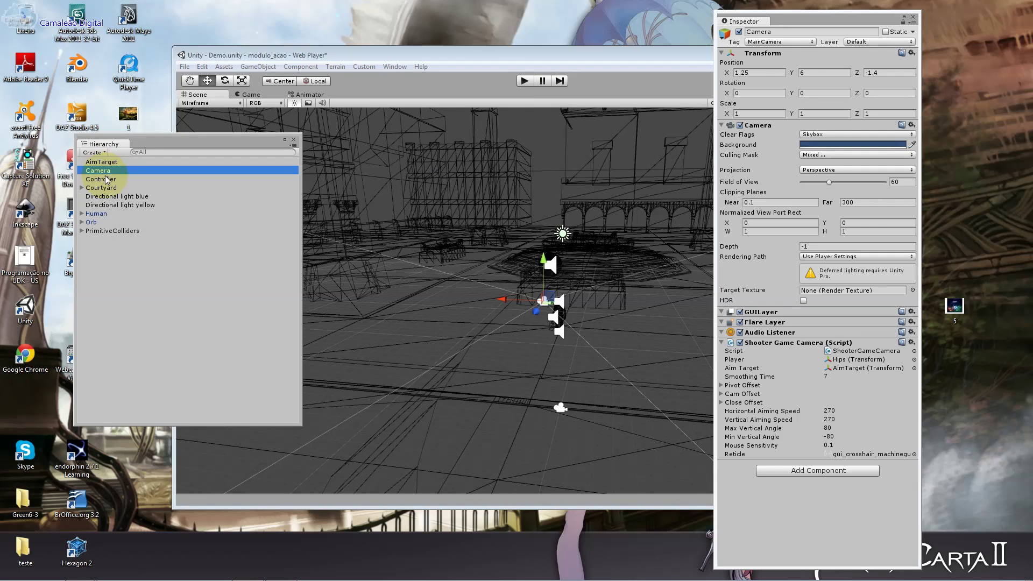
{"action": "double_click", "coordinate": [105, 179]}
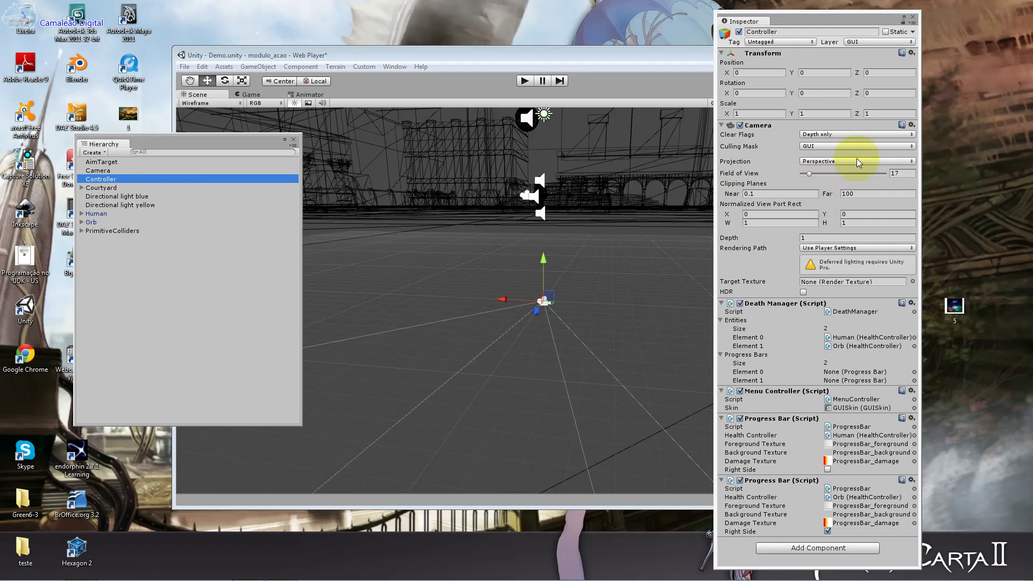
{"action": "left_click", "coordinate": [913, 17]}
{"action": "left_click", "coordinate": [521, 81]}
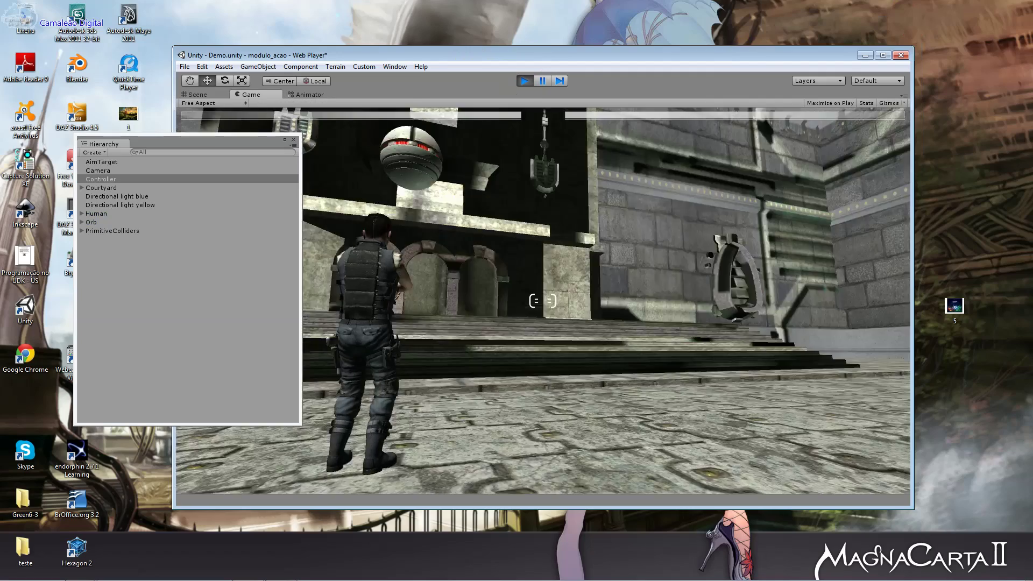
{"action": "key", "text": "w"}
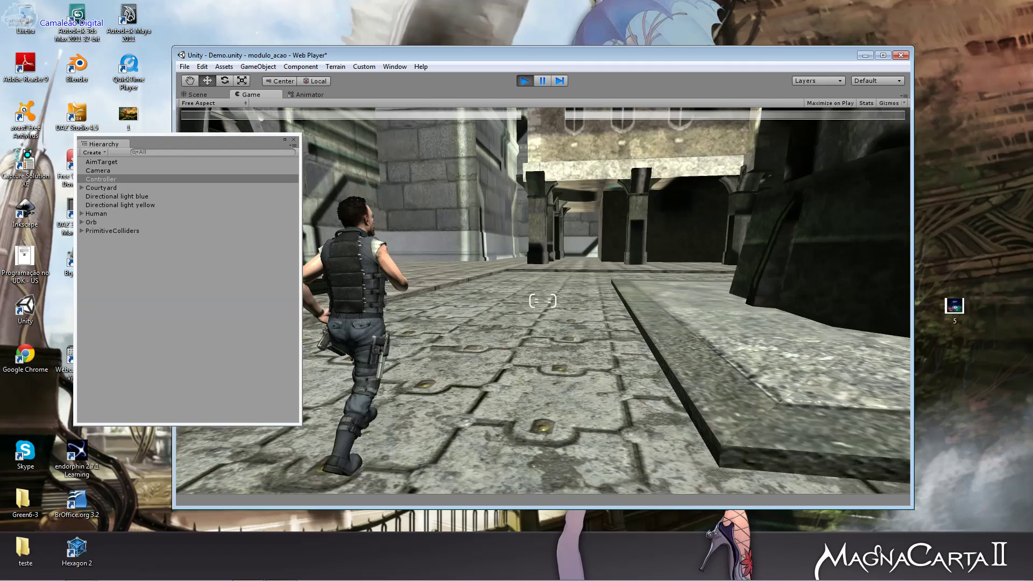
{"action": "key", "text": "Escape"}
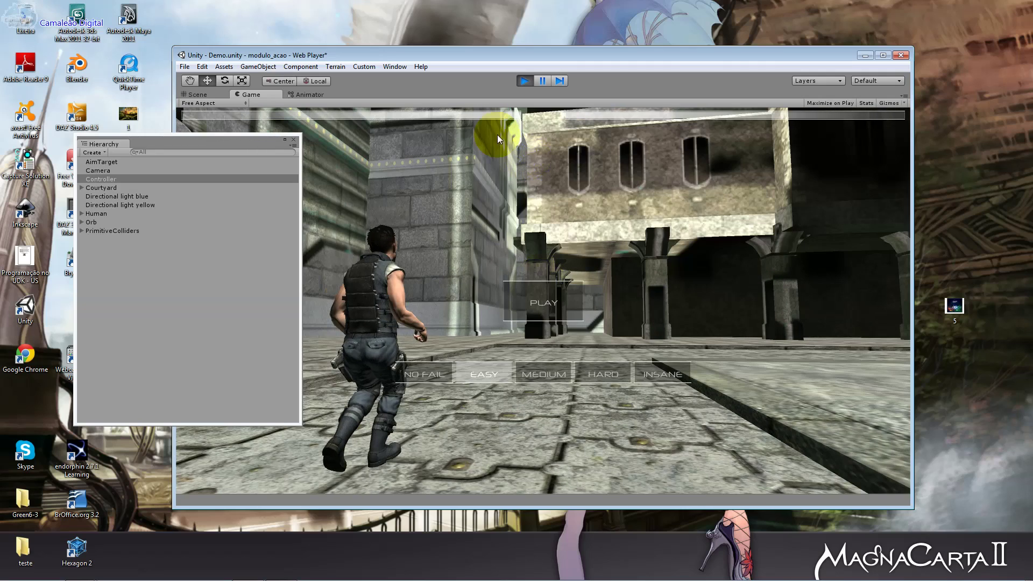
{"action": "left_click", "coordinate": [531, 82]}
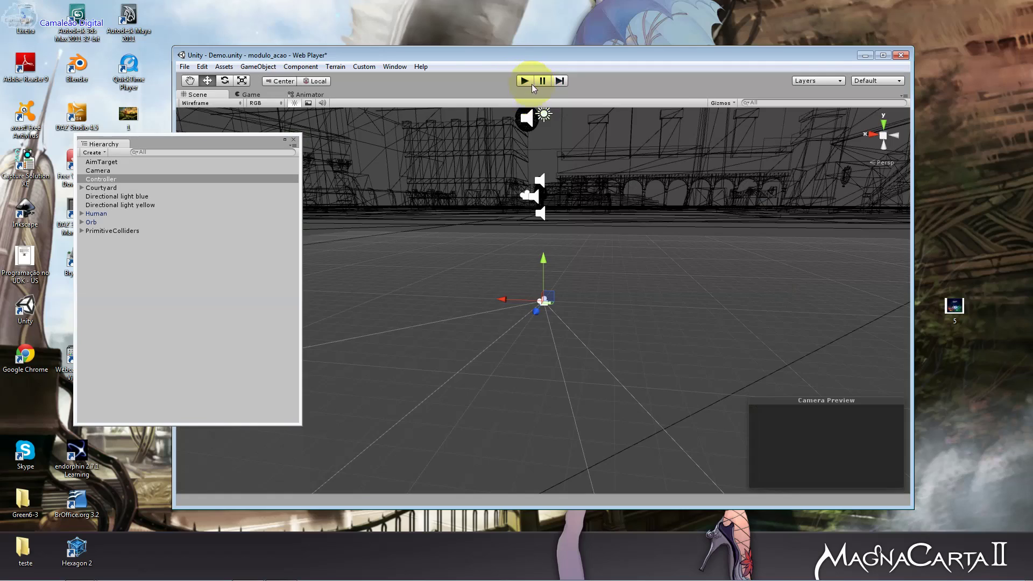
Reopen the Inspector on Controller and enter 90 as its camera Field of View
{"action": "left_click", "coordinate": [395, 66]}
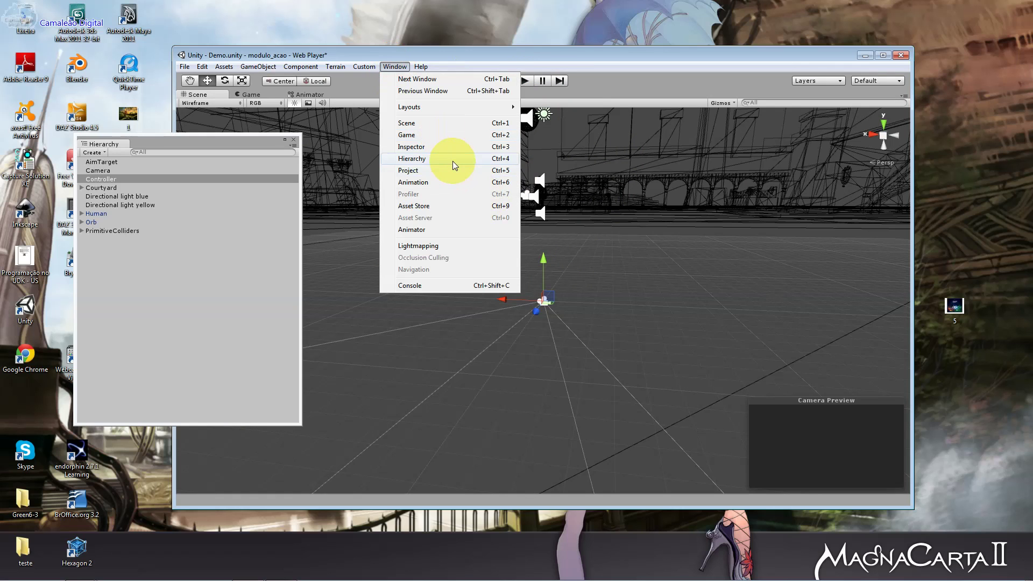
{"action": "left_click", "coordinate": [453, 160]}
{"action": "left_click", "coordinate": [400, 65]}
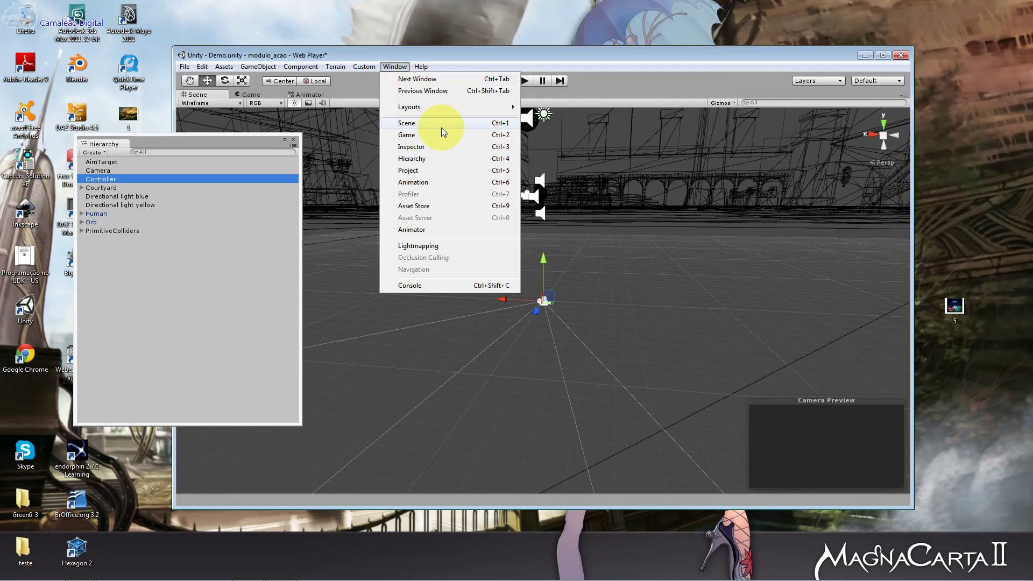
{"action": "left_click", "coordinate": [441, 144]}
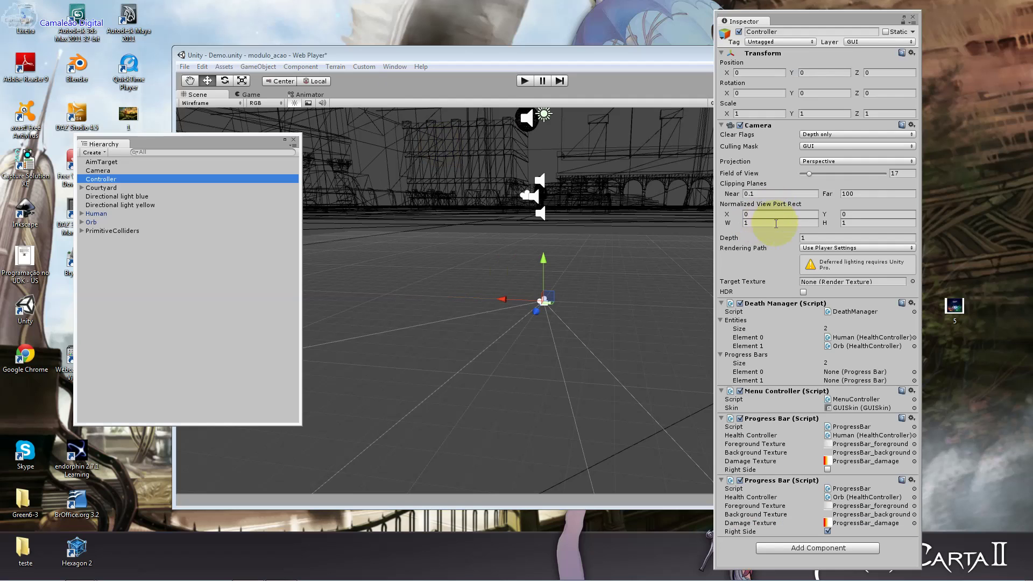
{"action": "left_click_drag", "start_coordinate": [809, 173], "coordinate": [828, 174]}
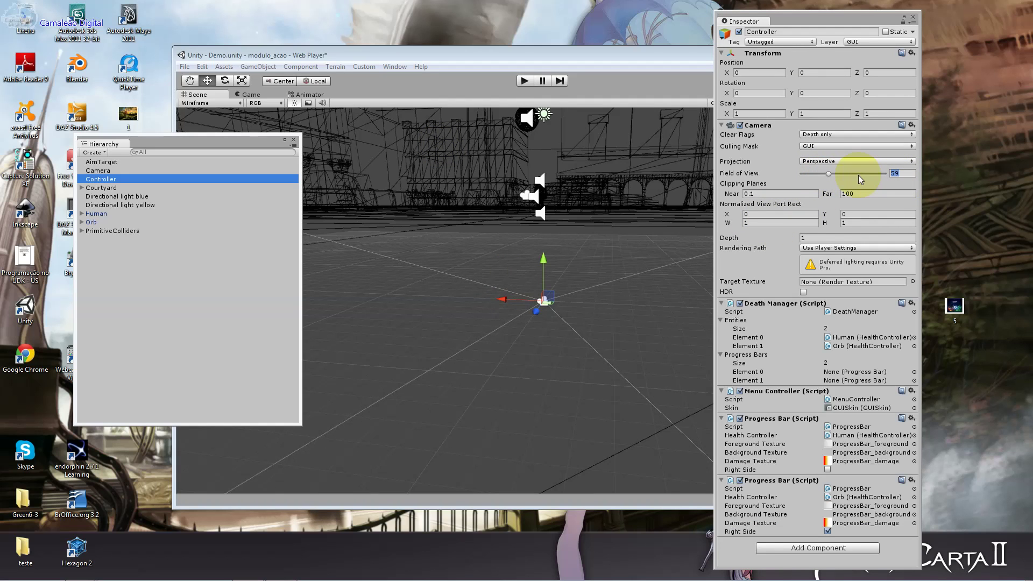
{"action": "type", "text": "90"}
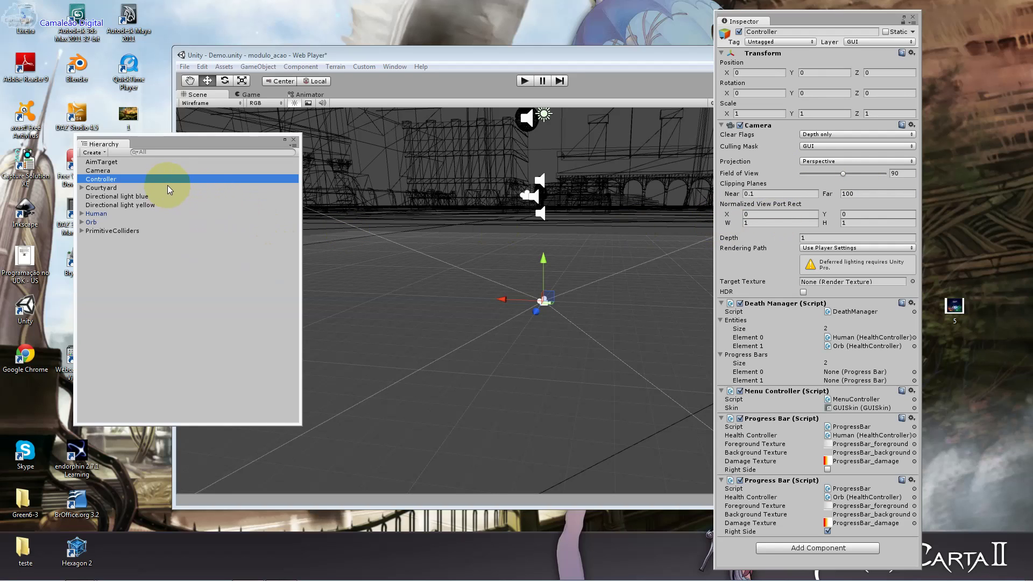
Expand Human in the Hierarchy and select and frame the Hero character
{"action": "left_click", "coordinate": [130, 182]}
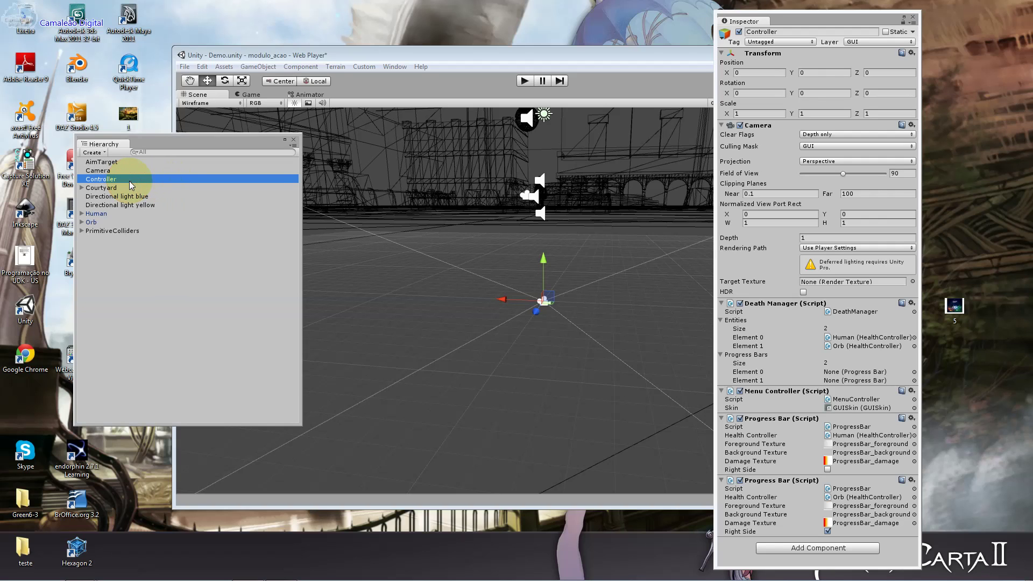
{"action": "left_click", "coordinate": [83, 215]}
{"action": "left_click", "coordinate": [81, 214]}
{"action": "double_click", "coordinate": [99, 223]}
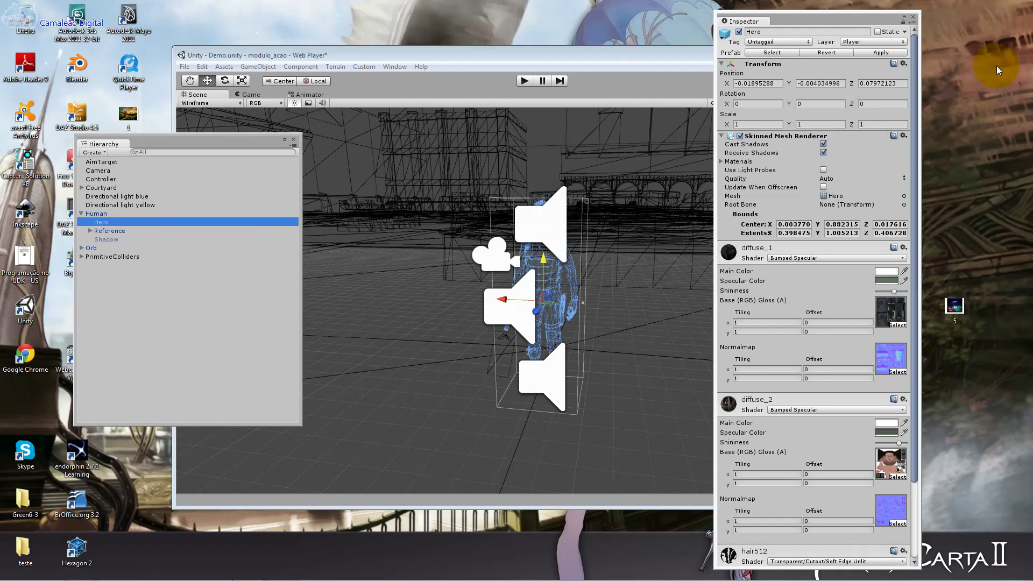
Toggle Hero's Cast and Receive Shadows options and open the diffuse_1 texture picker
{"action": "left_click", "coordinate": [823, 144]}
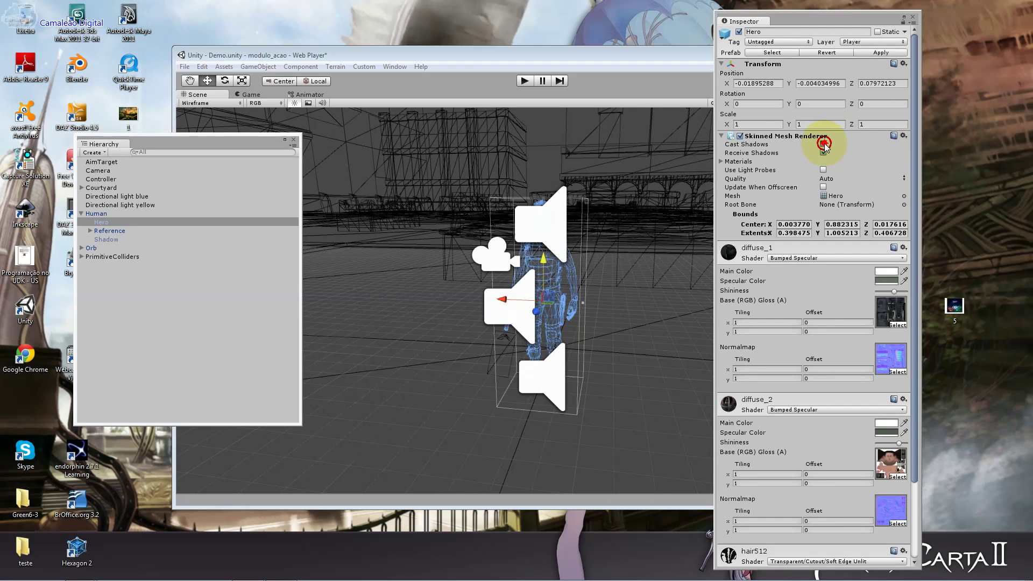
{"action": "left_click", "coordinate": [824, 153]}
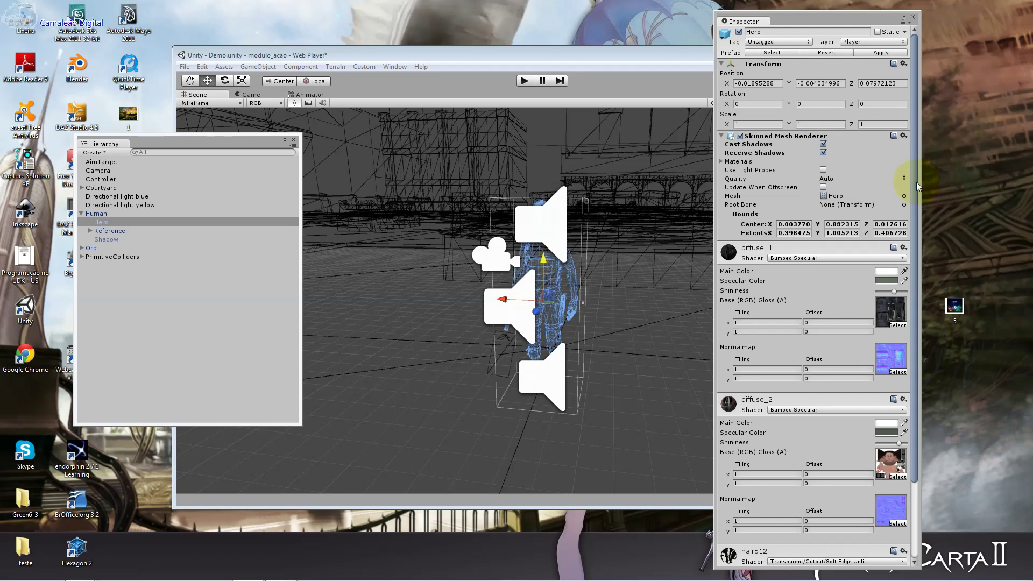
{"action": "scroll", "coordinate": [916, 182], "scroll_direction": "down", "scroll_amount": 4}
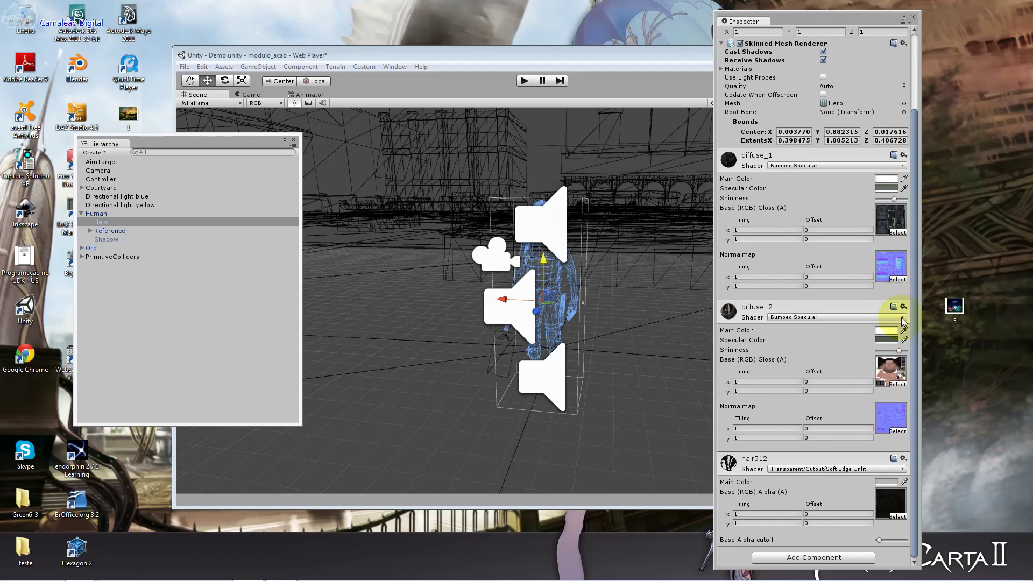
{"action": "left_click", "coordinate": [894, 233]}
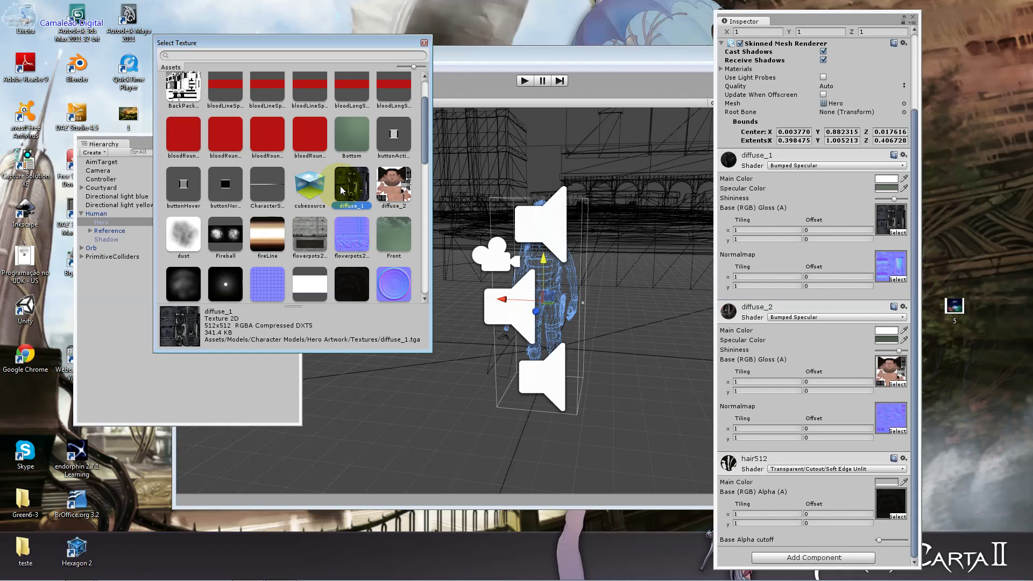
Dismiss the texture picker and close the menu that opened afterward
{"action": "double_click", "coordinate": [340, 185]}
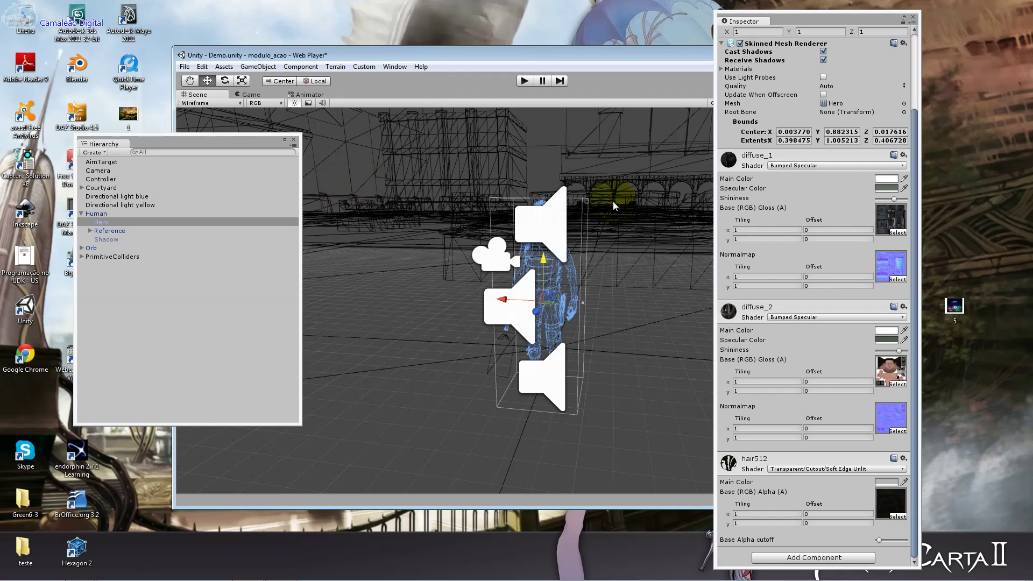
{"action": "left_click", "coordinate": [394, 67]}
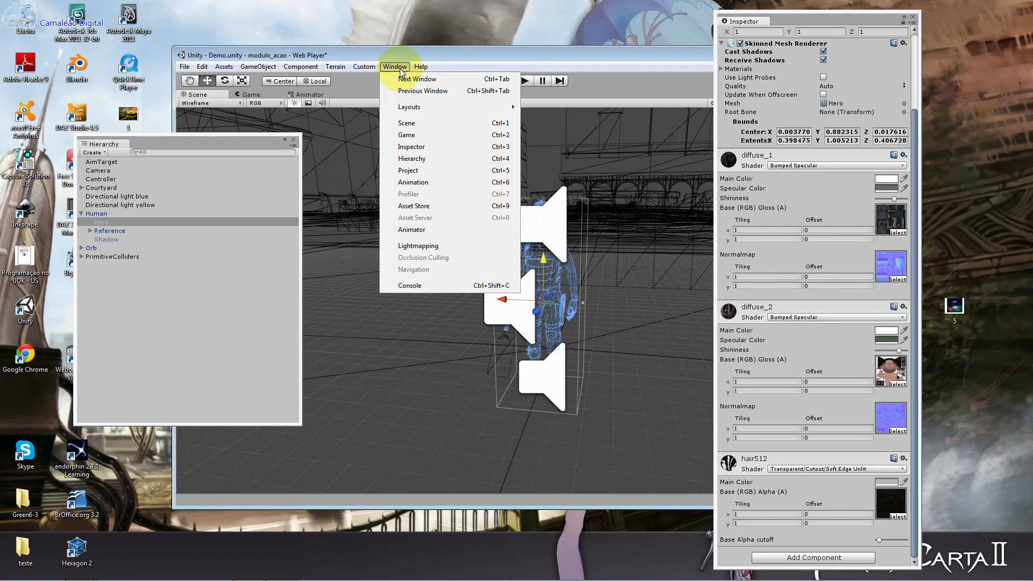
{"action": "left_click", "coordinate": [450, 68]}
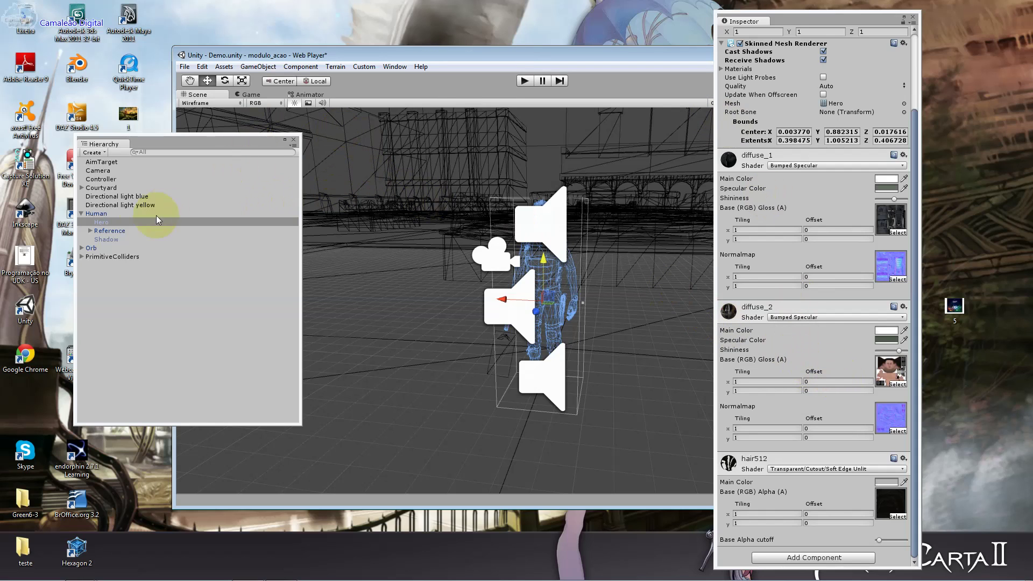
Select Controller and open its DeathManager script in MonoDevelop
{"action": "double_click", "coordinate": [107, 180]}
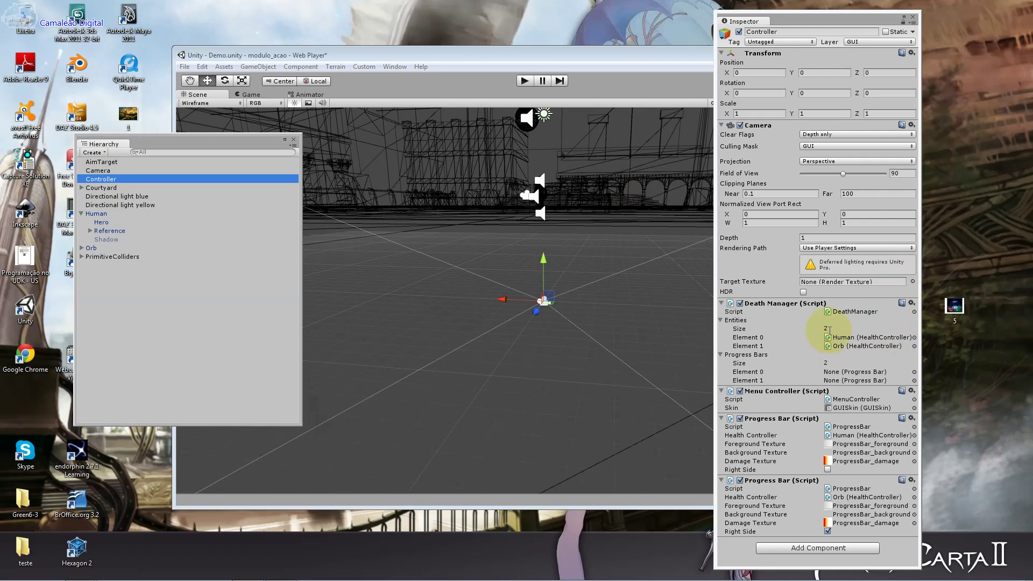
{"action": "left_click", "coordinate": [838, 312]}
{"action": "left_click", "coordinate": [840, 313]}
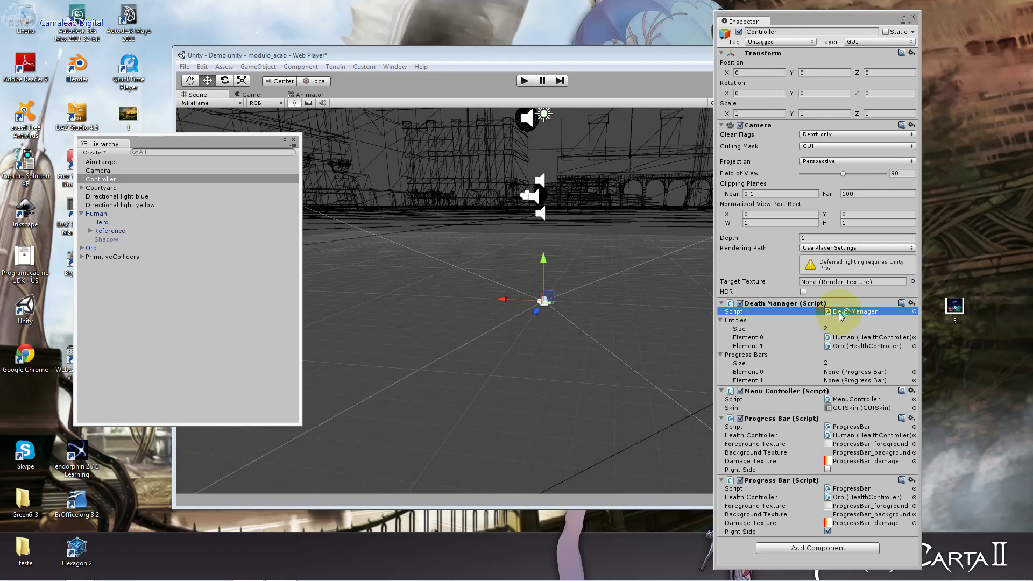
{"action": "left_click", "coordinate": [734, 306]}
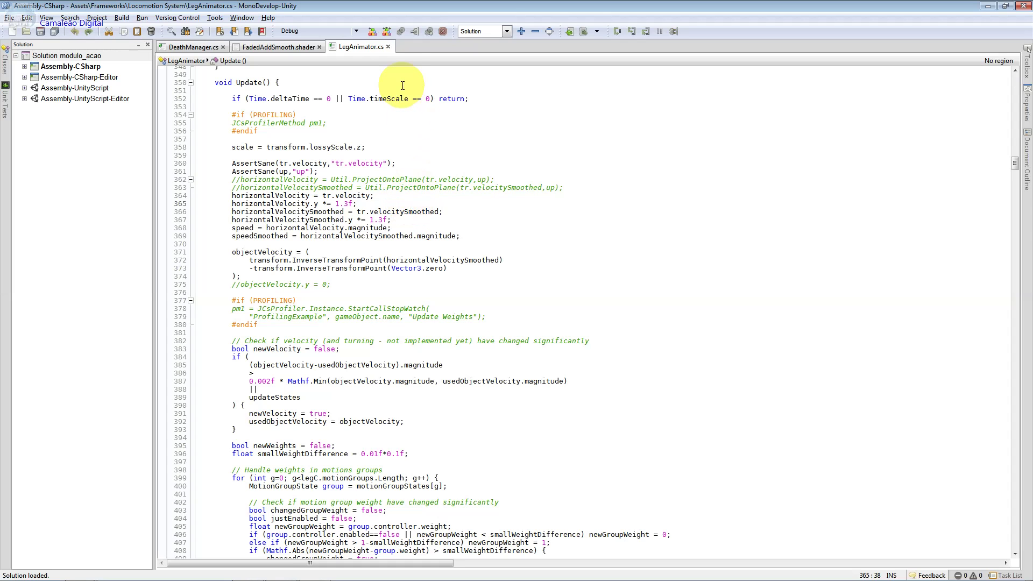
Close the LegAnimator.cs and FadedAddSmooth.shader tabs
{"action": "left_click", "coordinate": [383, 47]}
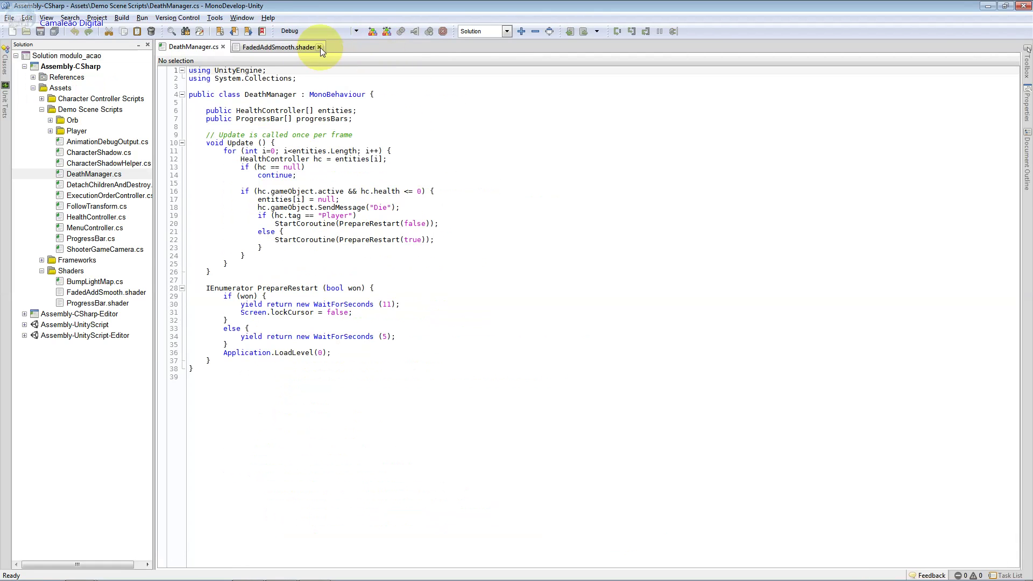
{"action": "left_click", "coordinate": [312, 47]}
{"action": "left_click", "coordinate": [308, 110]}
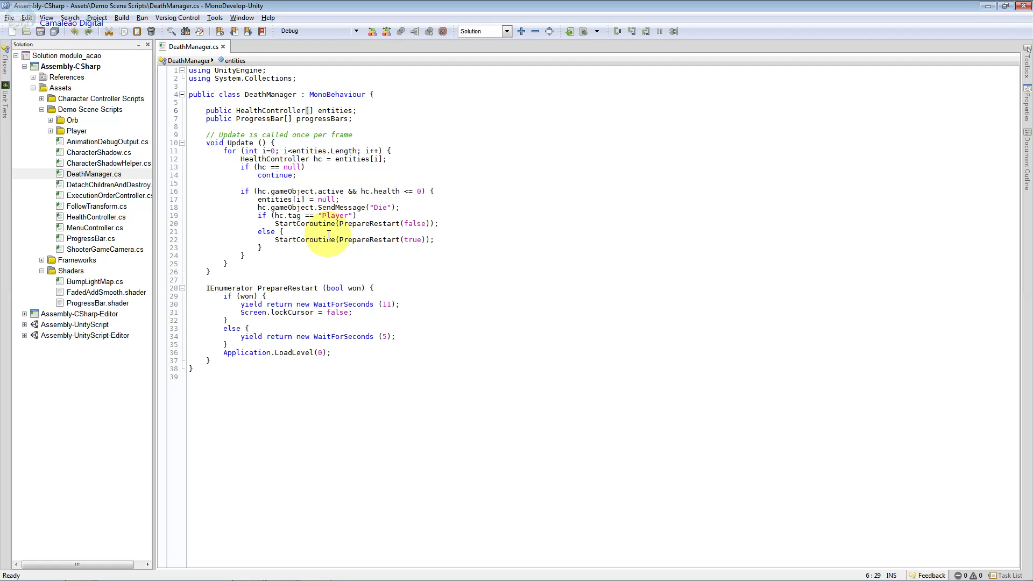
Highlight the UnityEngine and System.Collections using directives, then the DeathManager class name
{"action": "left_click", "coordinate": [406, 199]}
{"action": "left_click_drag", "start_coordinate": [302, 78], "coordinate": [186, 71]}
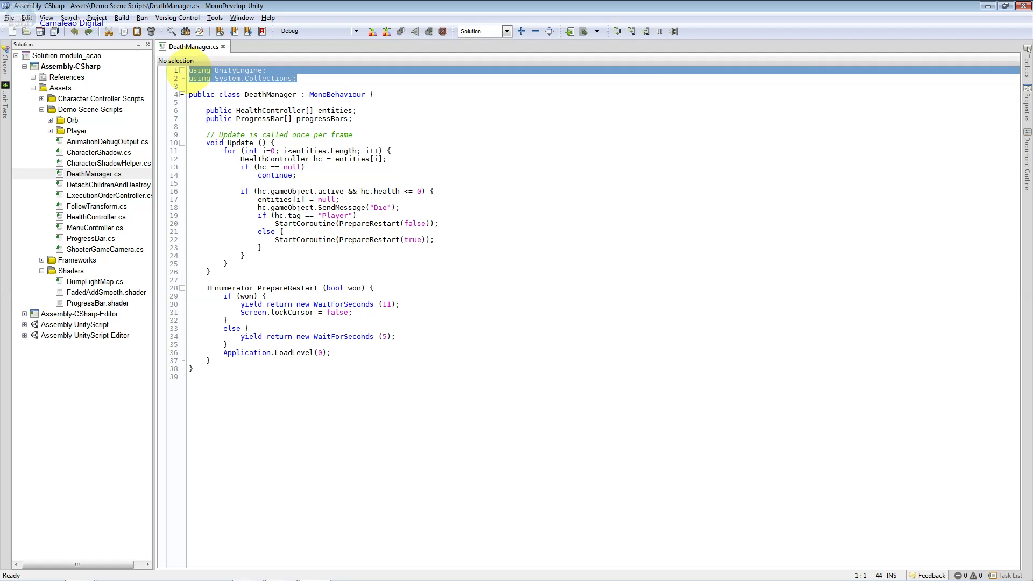
{"action": "left_click_drag", "start_coordinate": [186, 71], "coordinate": [262, 69]}
{"action": "left_click", "coordinate": [191, 70]}
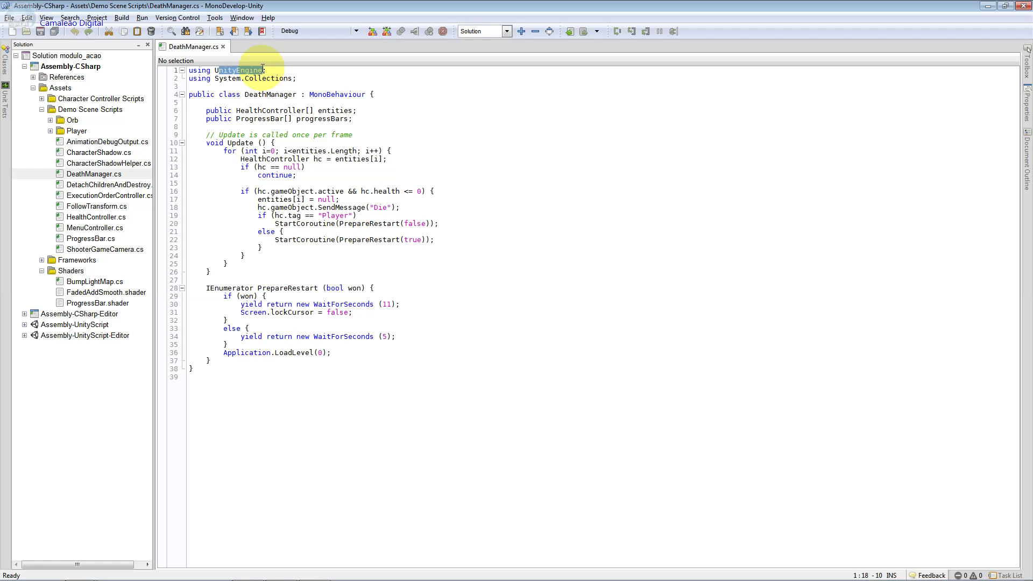
{"action": "left_click_drag", "start_coordinate": [293, 79], "coordinate": [246, 79]}
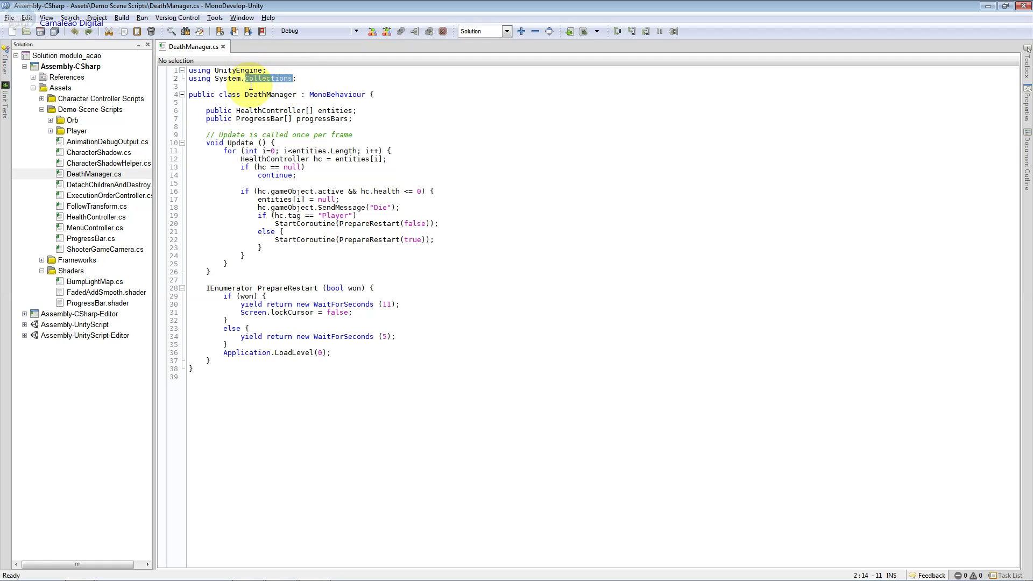
{"action": "left_click_drag", "start_coordinate": [242, 79], "coordinate": [217, 79]}
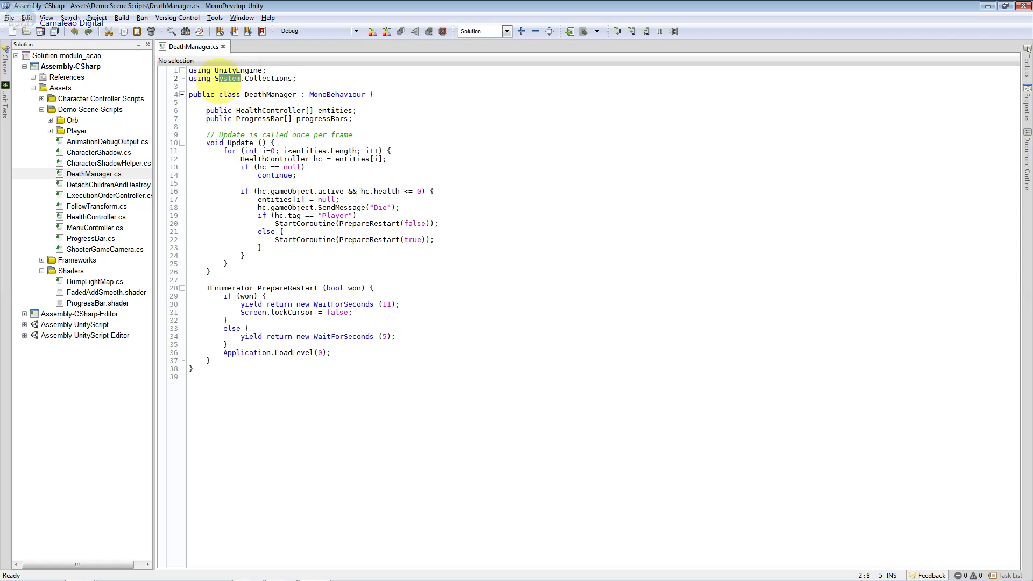
{"action": "left_click", "coordinate": [243, 95]}
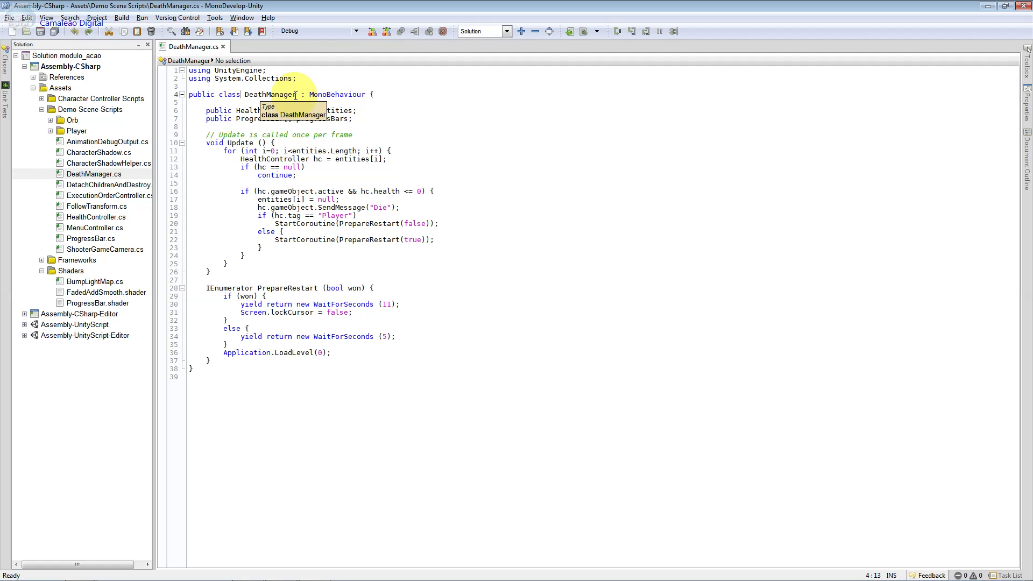
{"action": "left_click", "coordinate": [369, 94]}
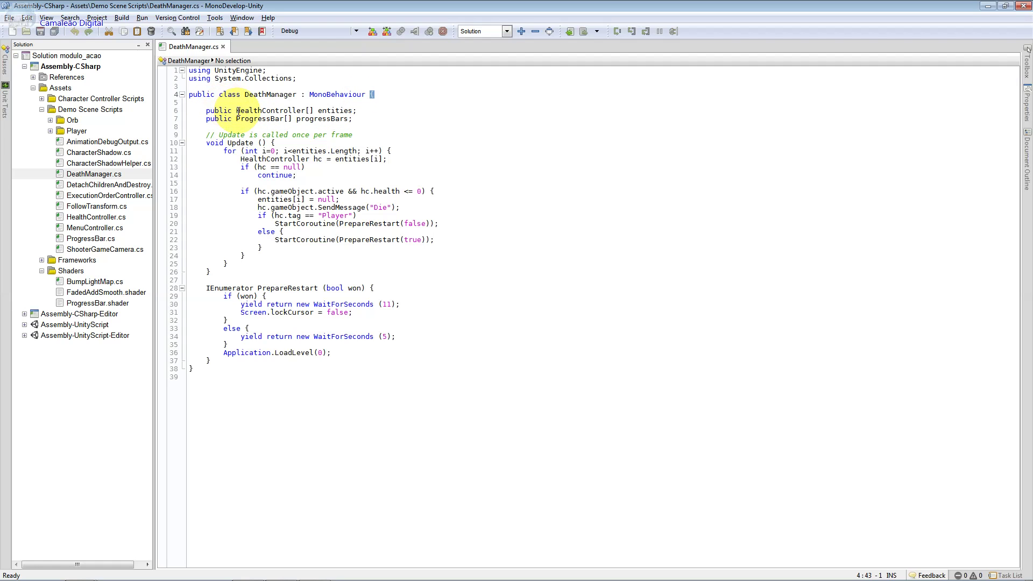
{"action": "mouse_move", "coordinate": [251, 109]}
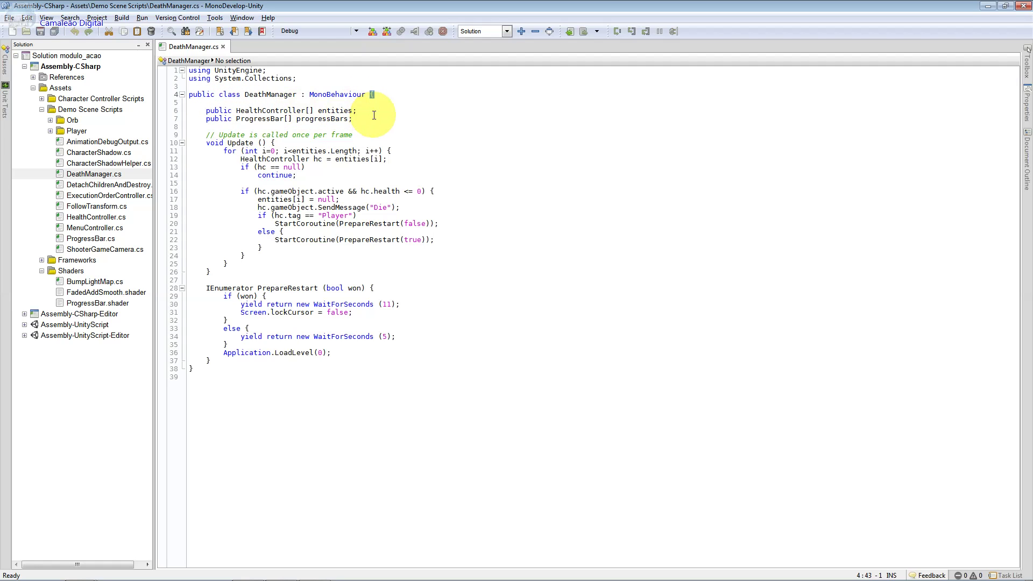
{"action": "left_click_drag", "start_coordinate": [357, 110], "coordinate": [306, 111]}
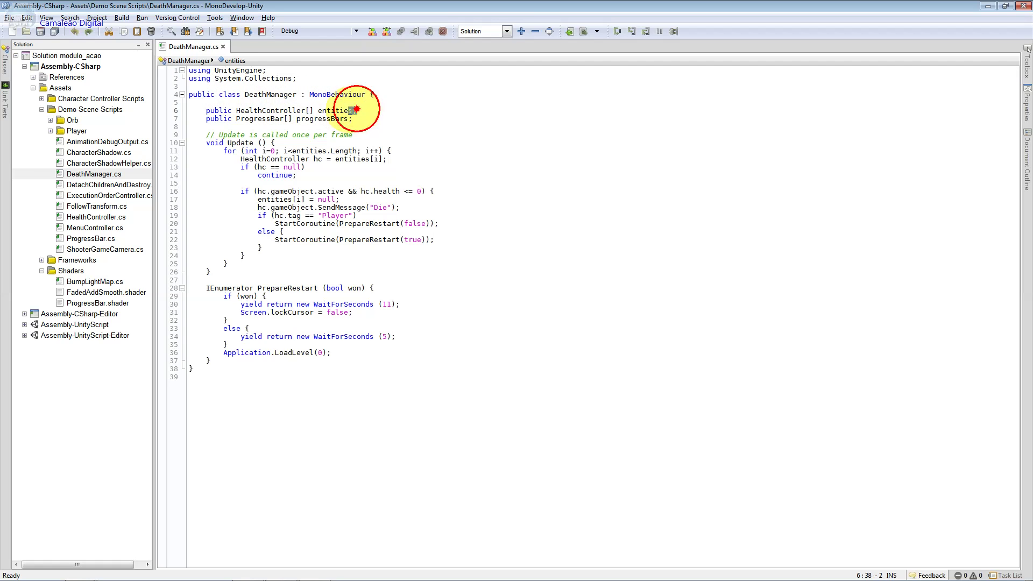
{"action": "left_click_drag", "start_coordinate": [356, 110], "coordinate": [237, 109]}
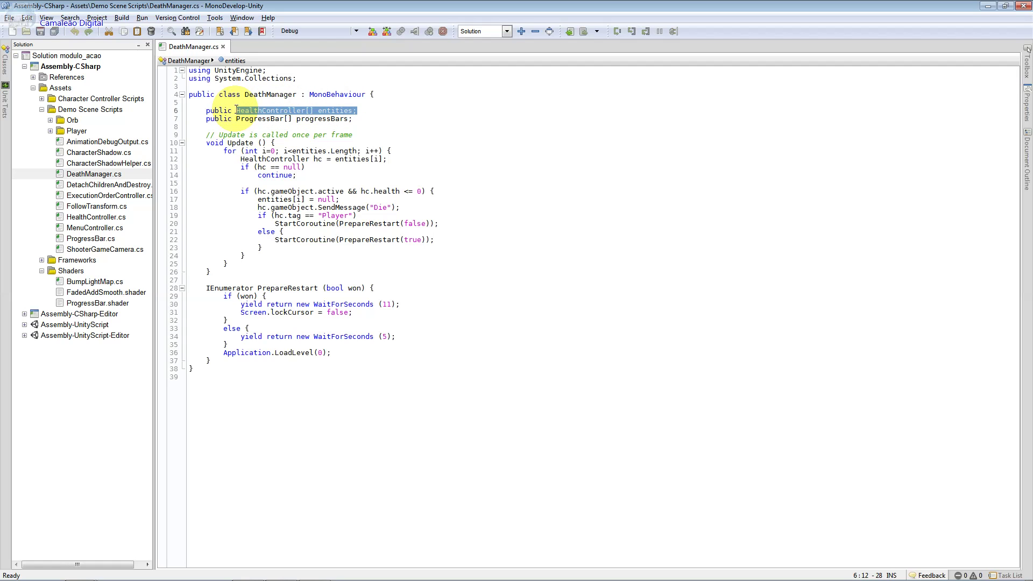
{"action": "left_click_drag", "start_coordinate": [371, 119], "coordinate": [210, 119]}
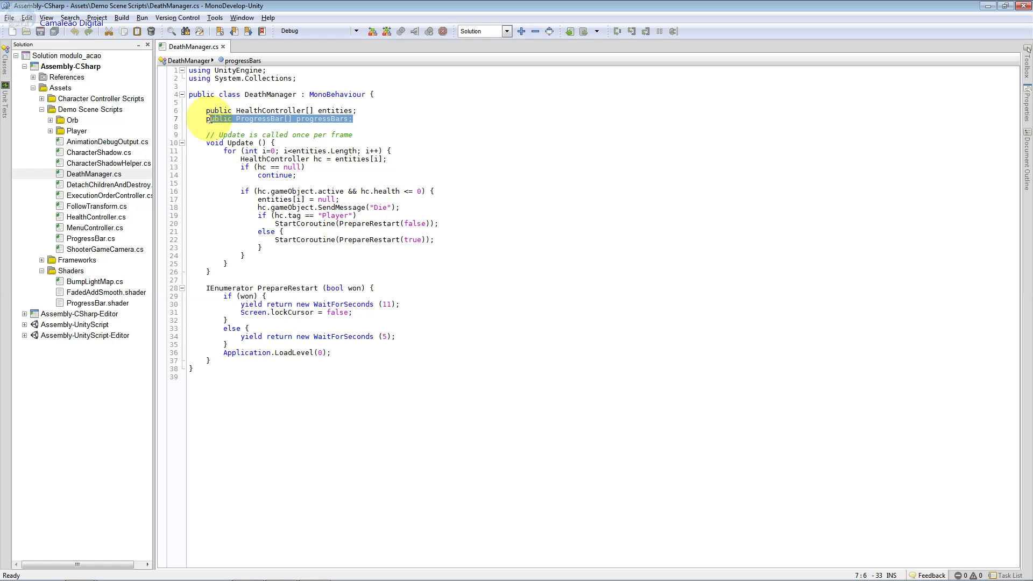
{"action": "left_click", "coordinate": [283, 119]}
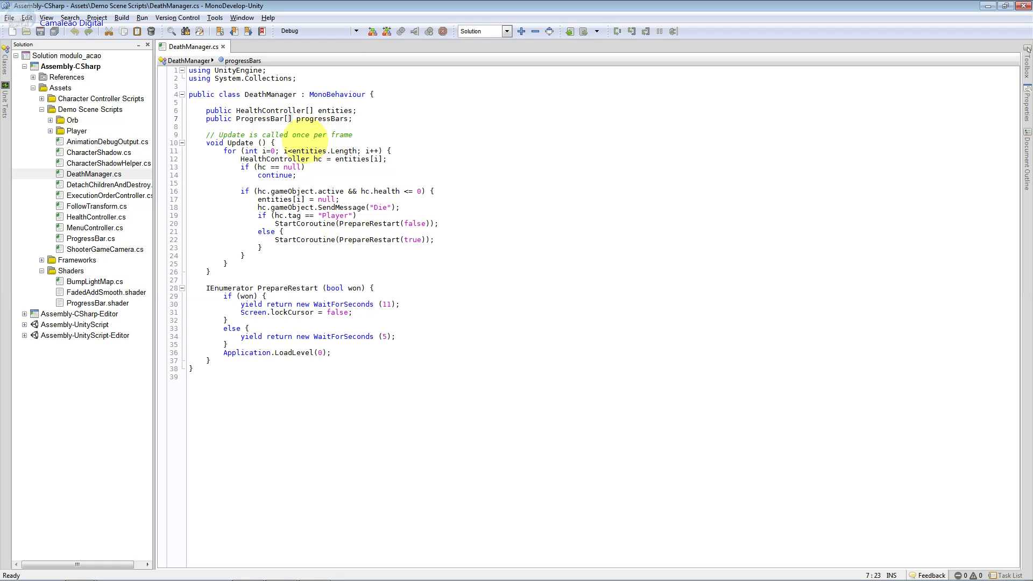
{"action": "left_click_drag", "start_coordinate": [266, 143], "coordinate": [240, 143]}
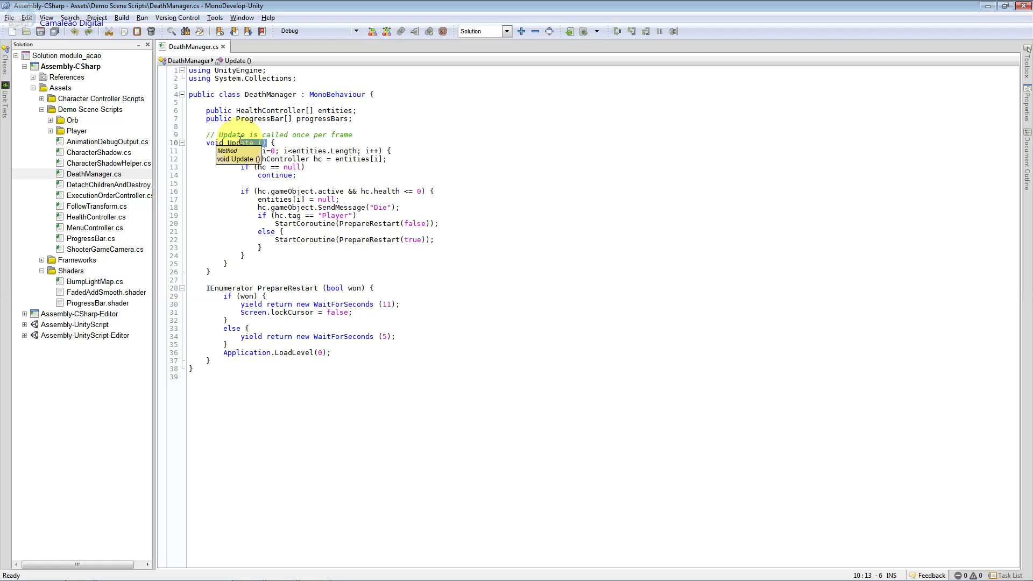
{"action": "left_click", "coordinate": [241, 151]}
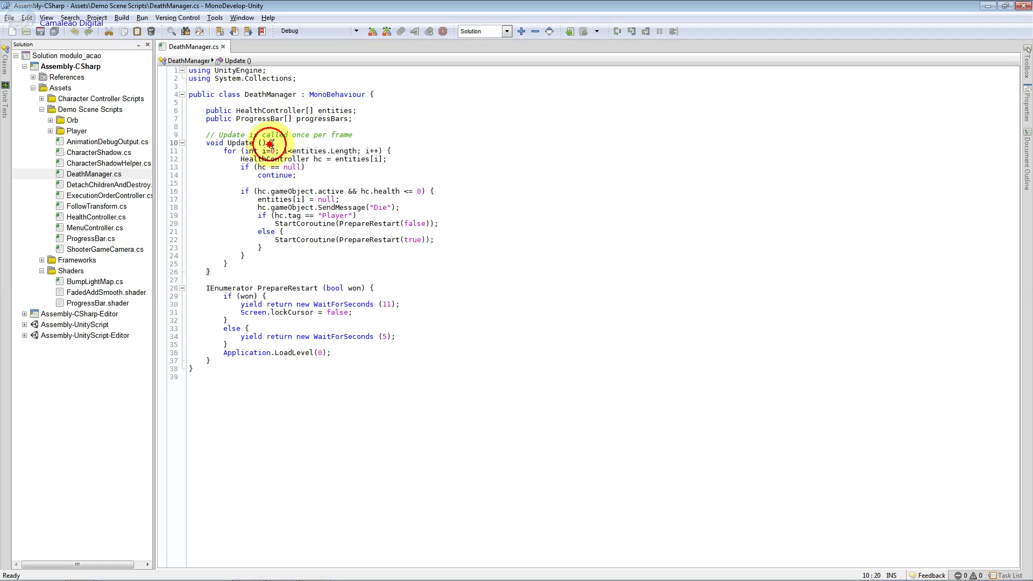
{"action": "left_click", "coordinate": [242, 151]}
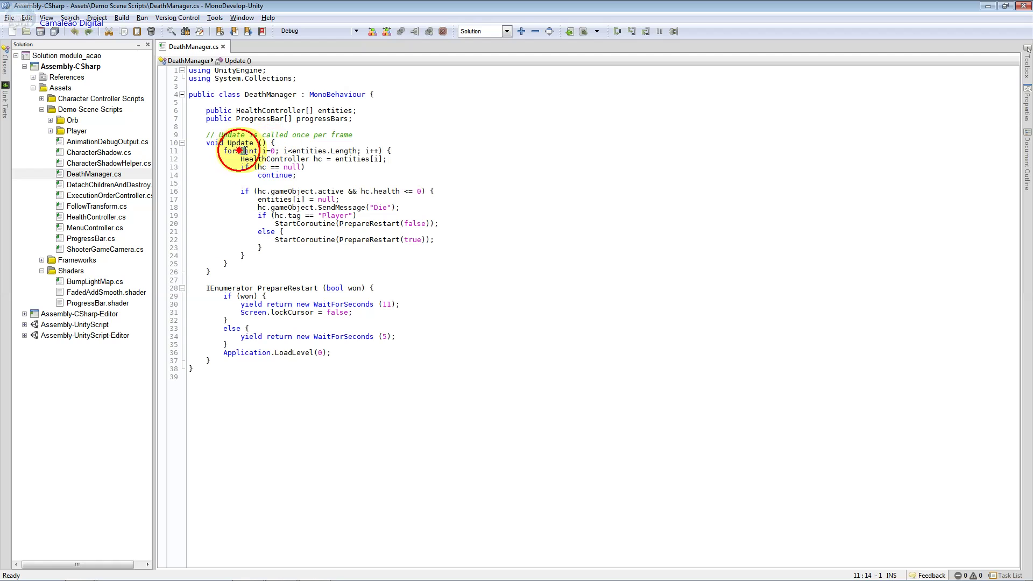
{"action": "double_click", "coordinate": [251, 151]}
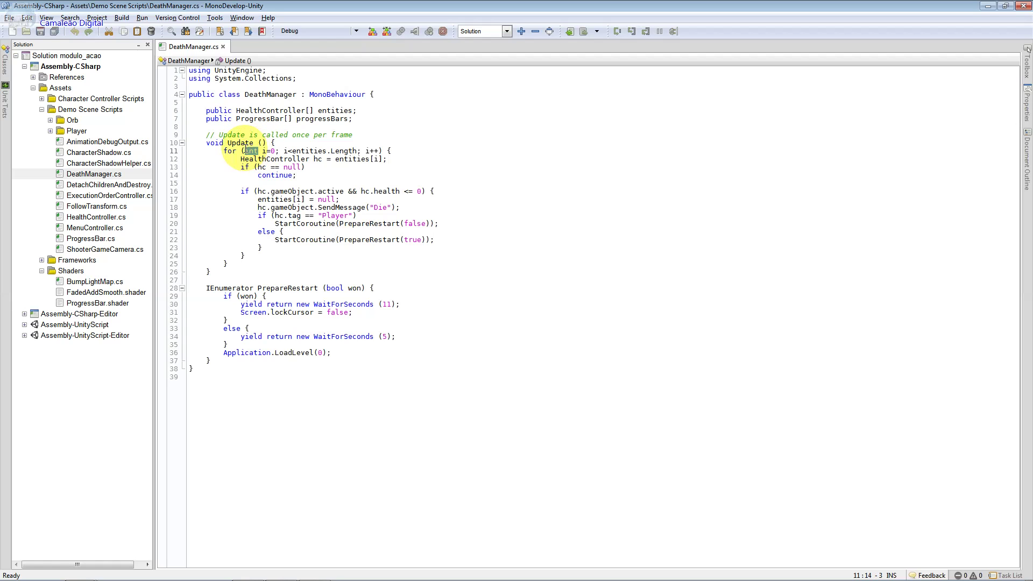
{"action": "left_click", "coordinate": [268, 151]}
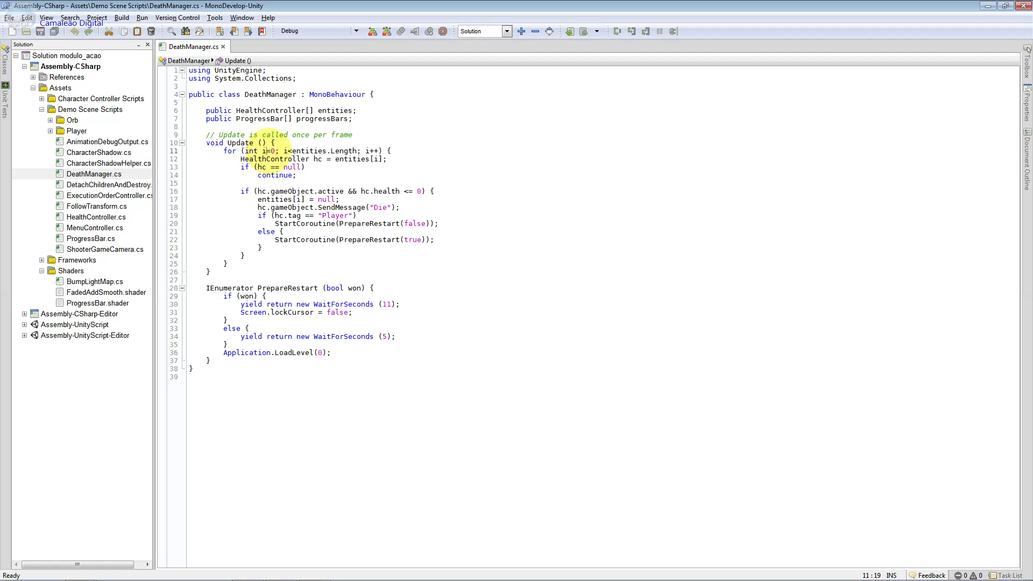
{"action": "left_click", "coordinate": [276, 152]}
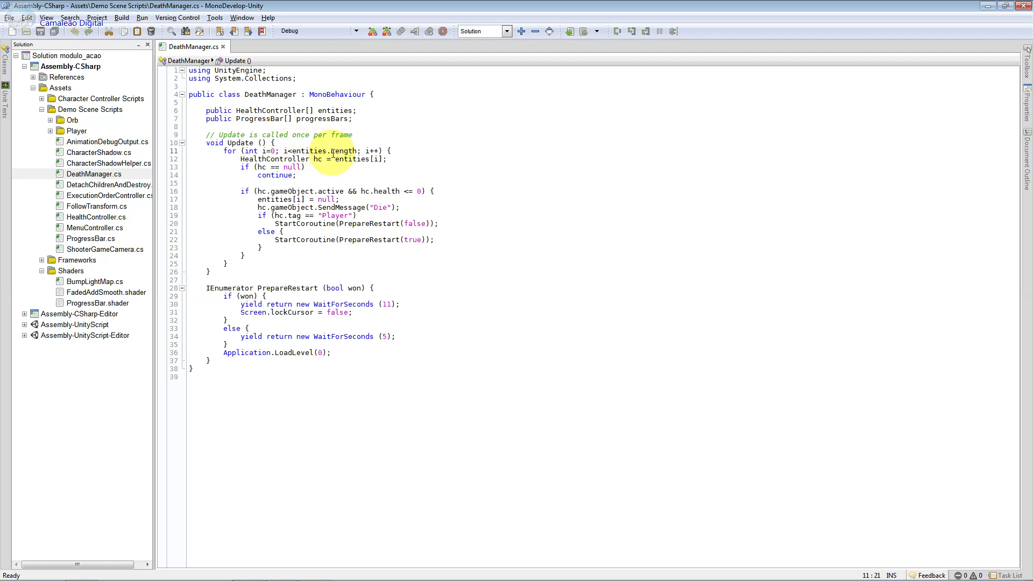
{"action": "double_click", "coordinate": [333, 152]}
{"action": "left_click", "coordinate": [309, 111]}
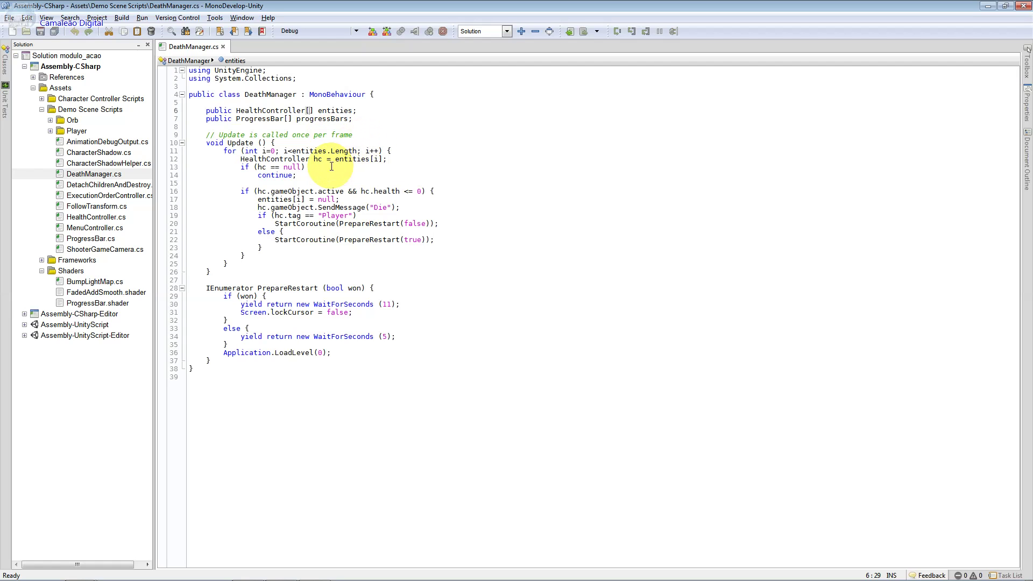
{"action": "left_click", "coordinate": [372, 304]}
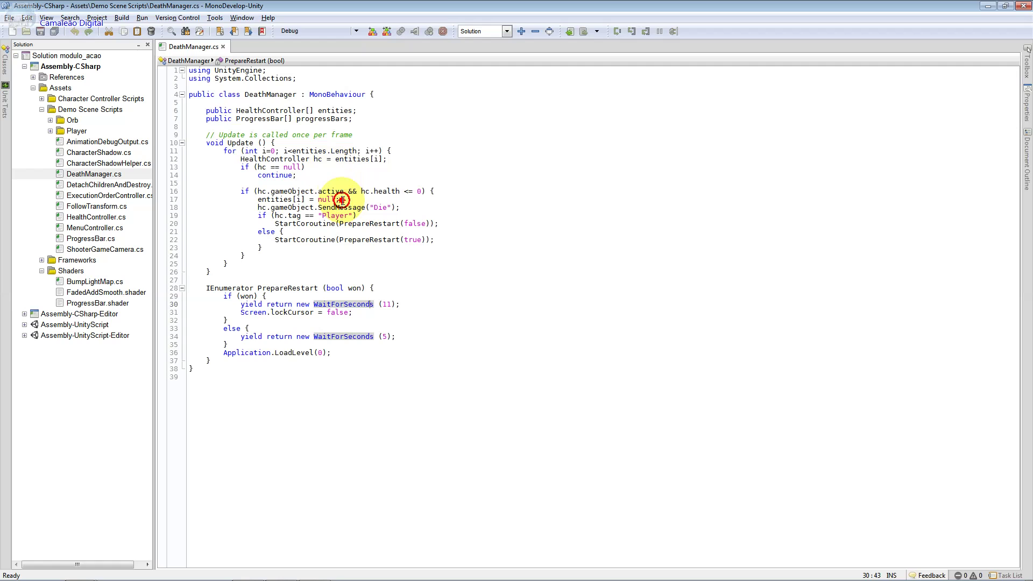
{"action": "left_click_drag", "start_coordinate": [275, 143], "coordinate": [215, 143]}
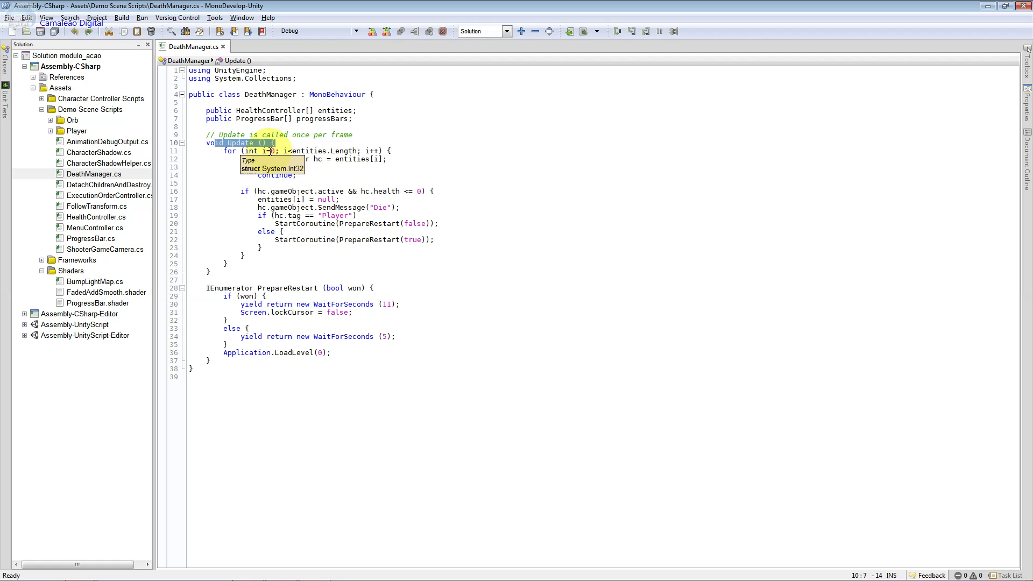
{"action": "left_click", "coordinate": [270, 151]}
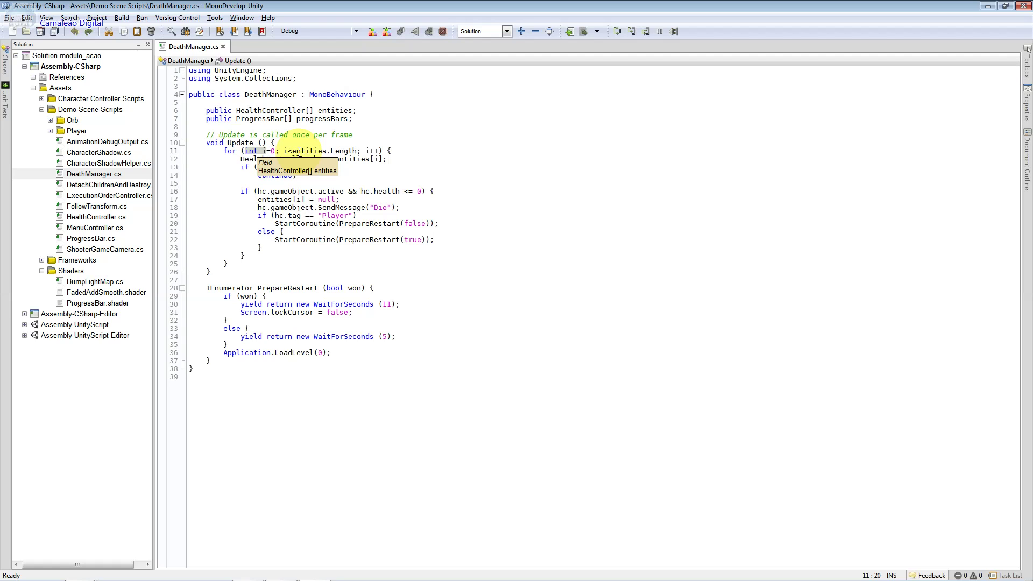
{"action": "double_click", "coordinate": [286, 152]}
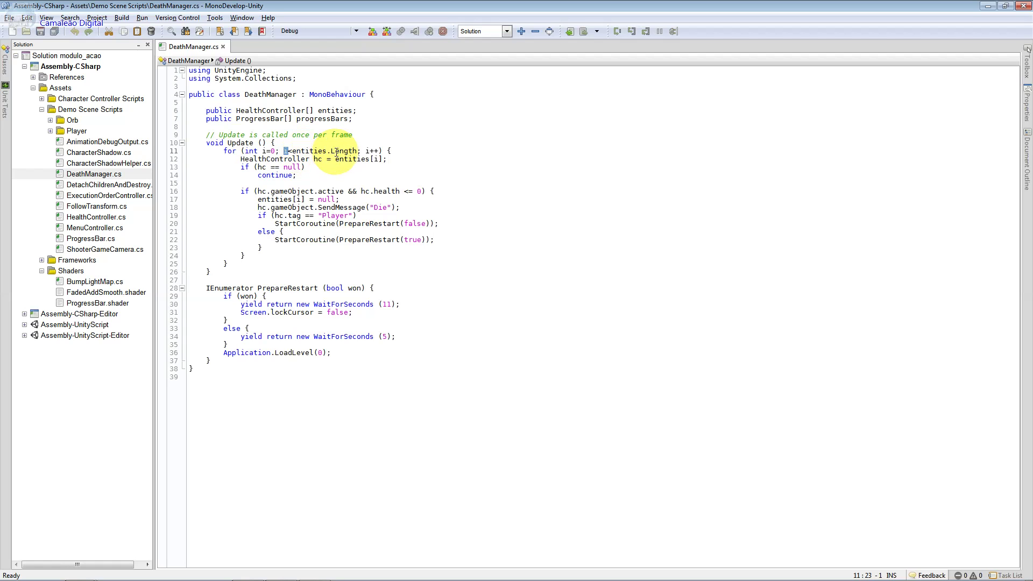
{"action": "mouse_move", "coordinate": [384, 160]}
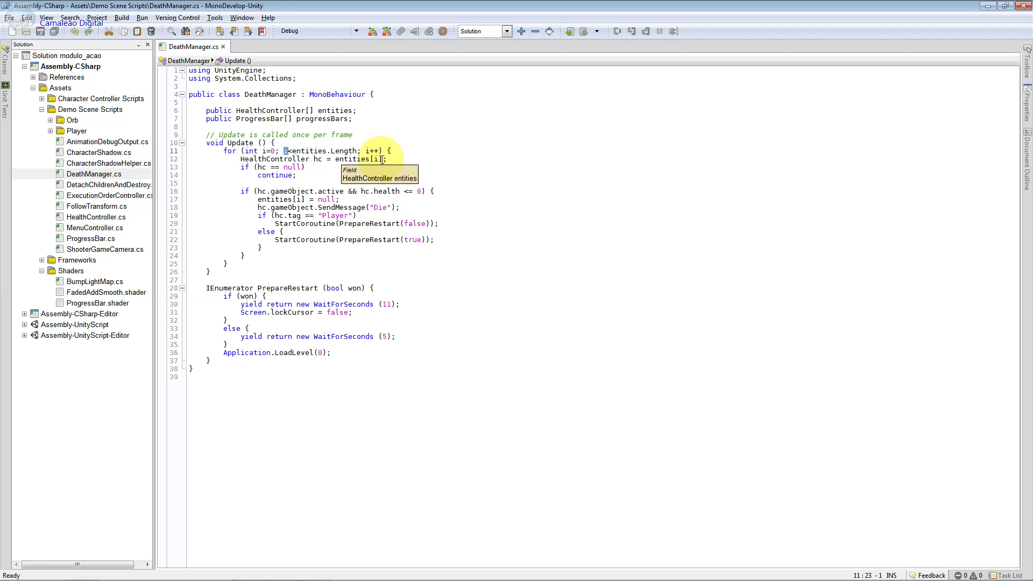
{"action": "left_click", "coordinate": [381, 159]}
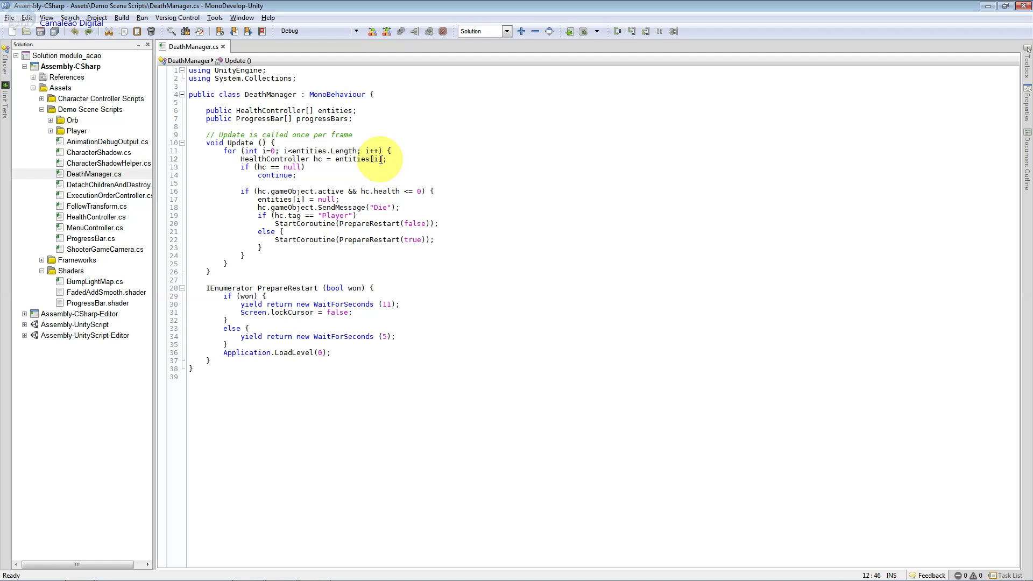
{"action": "mouse_move", "coordinate": [382, 160]}
{"action": "key", "text": "Left"}
{"action": "key", "text": "Left"}
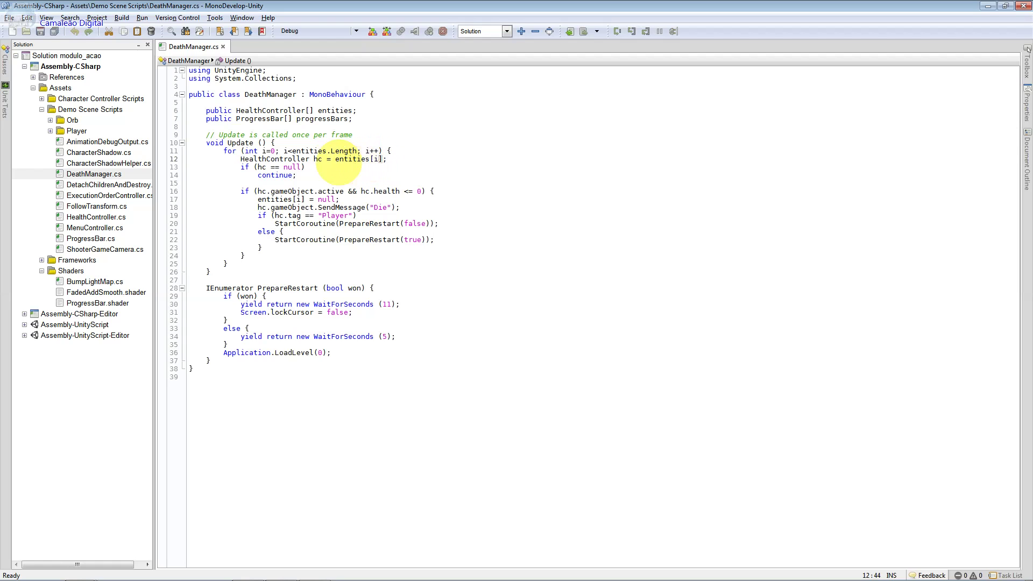
{"action": "left_click_drag", "start_coordinate": [322, 159], "coordinate": [235, 160]}
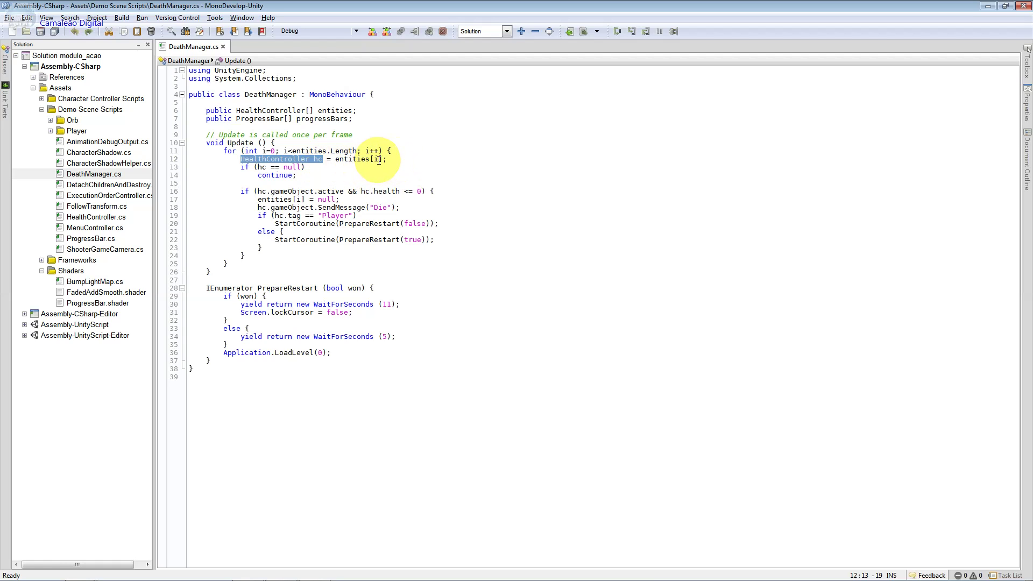
{"action": "left_click", "coordinate": [377, 160]}
{"action": "key", "text": "shift+Left"}
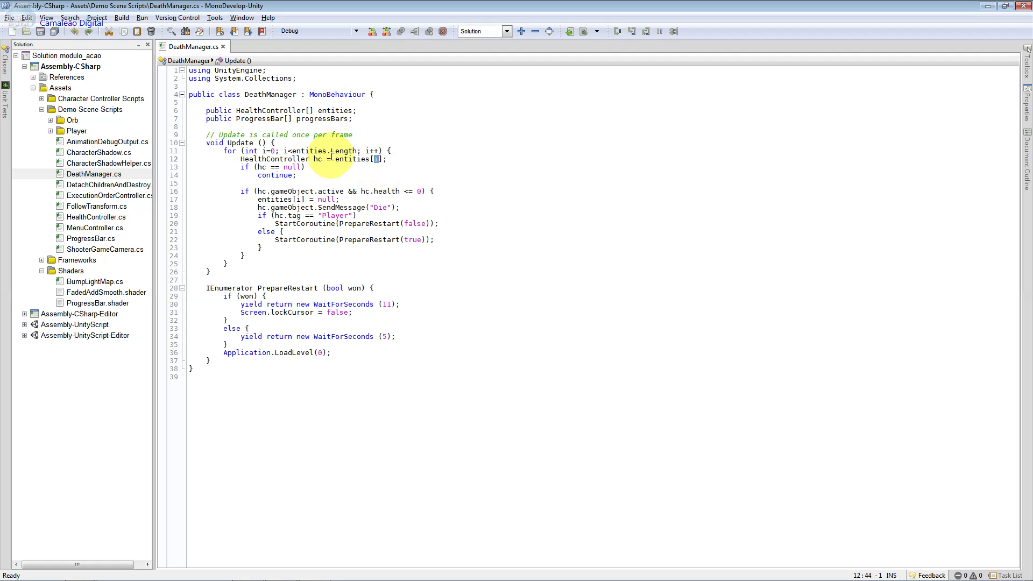
{"action": "left_click_drag", "start_coordinate": [332, 160], "coordinate": [241, 159]}
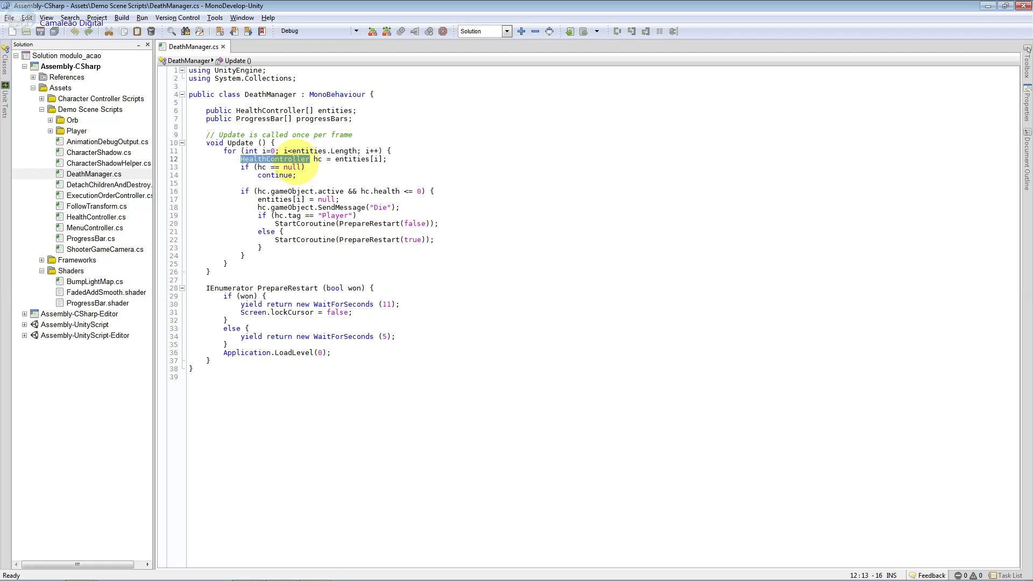
{"action": "left_click", "coordinate": [267, 169]}
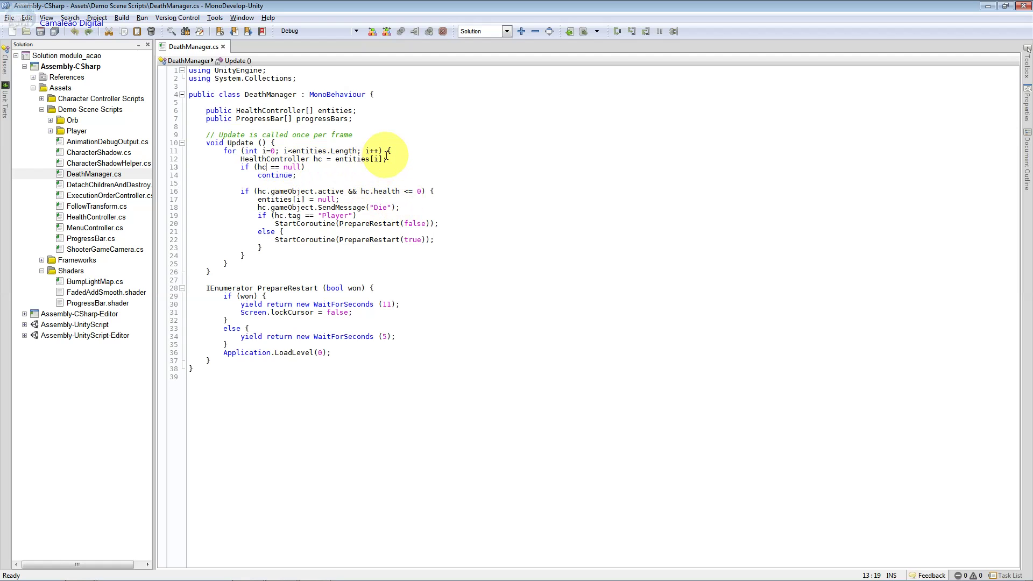
{"action": "double_click", "coordinate": [262, 192]}
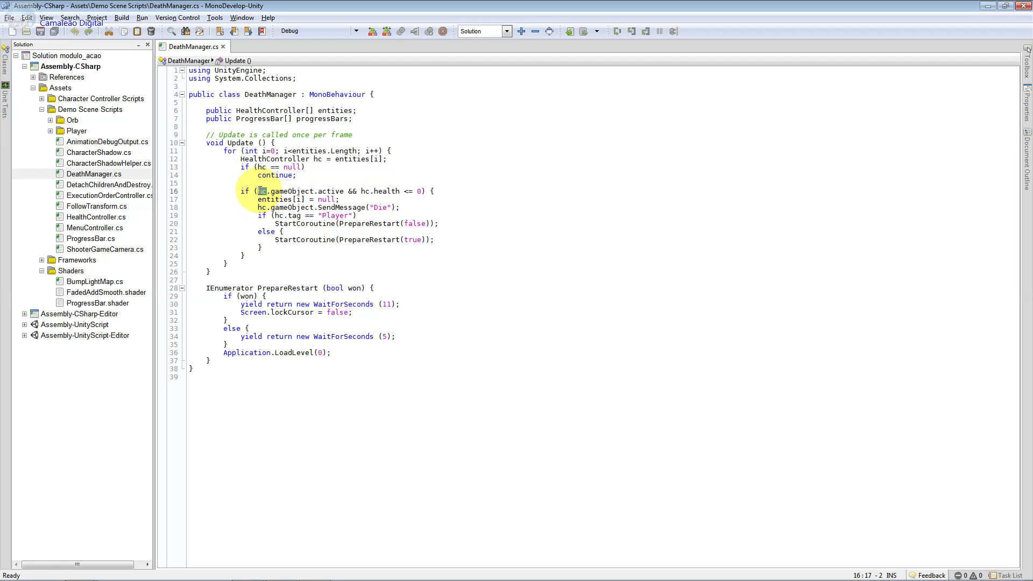
{"action": "double_click", "coordinate": [325, 192]}
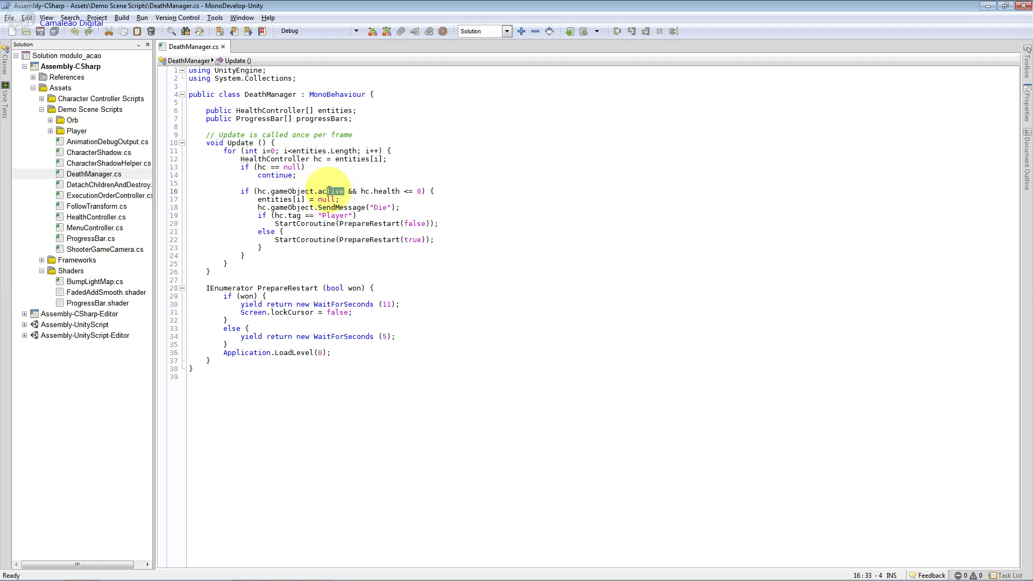
{"action": "left_click", "coordinate": [317, 191]}
{"action": "double_click", "coordinate": [290, 191]}
{"action": "double_click", "coordinate": [260, 191]}
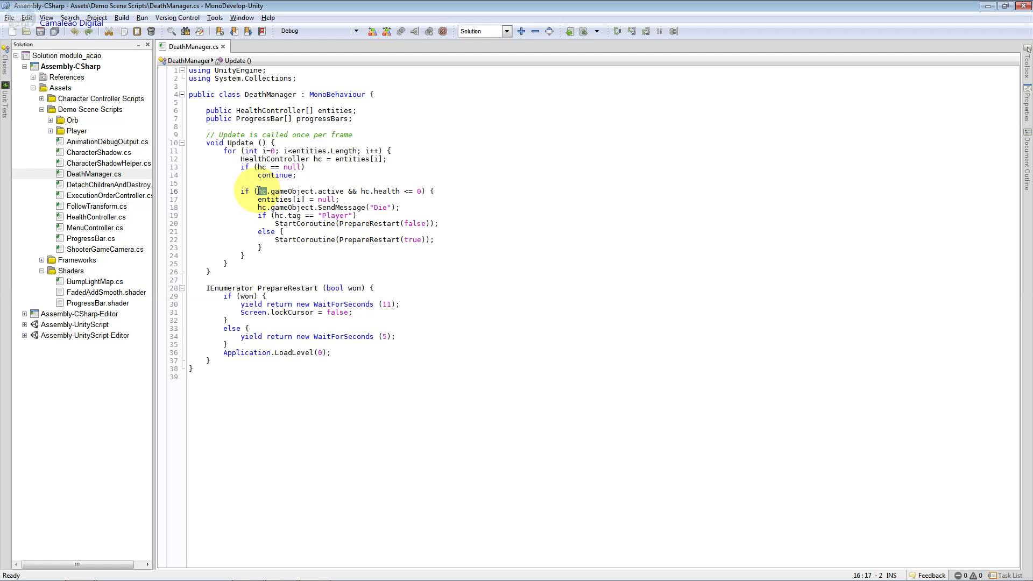
{"action": "mouse_move", "coordinate": [262, 192]}
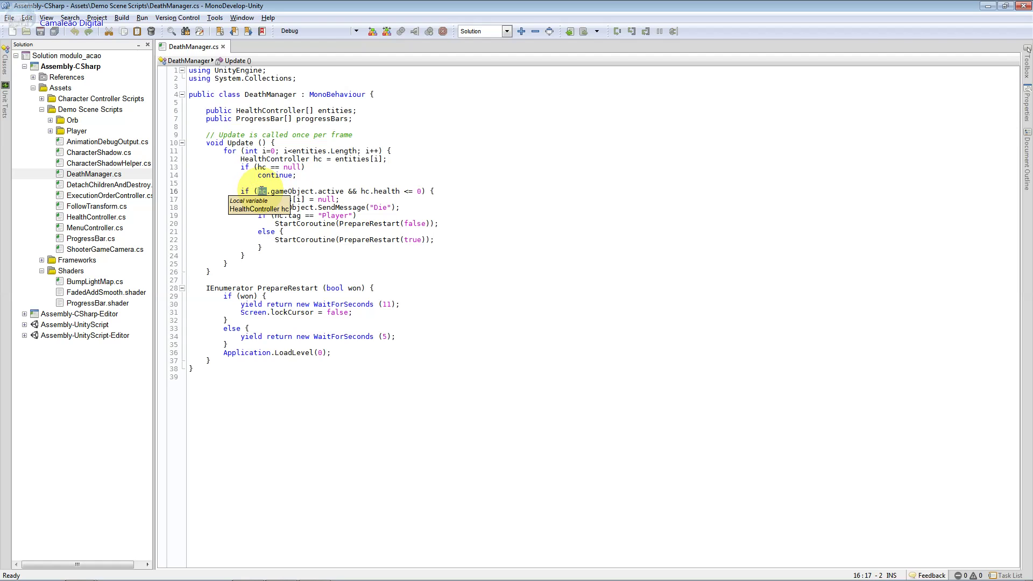
{"action": "double_click", "coordinate": [352, 192]}
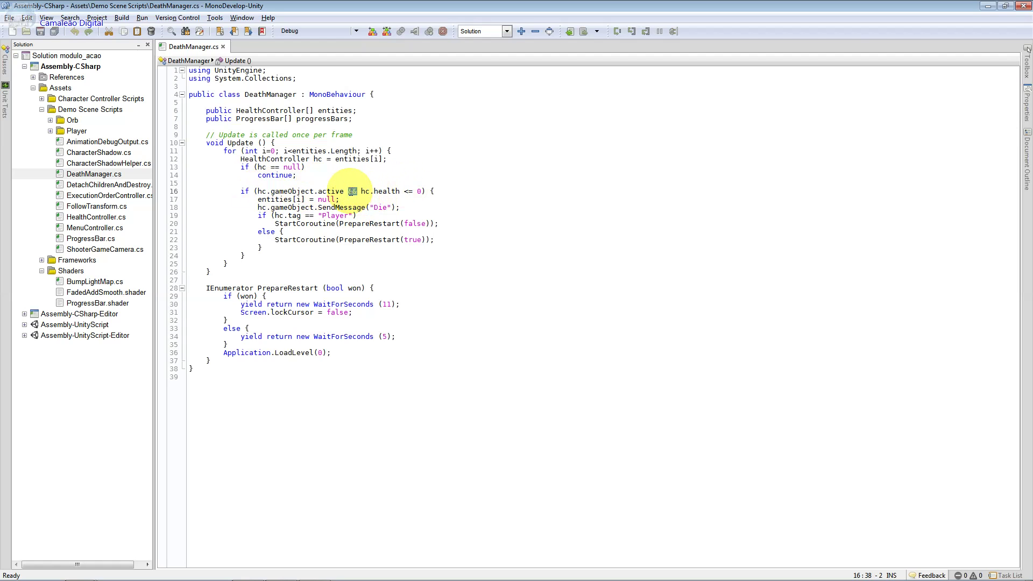
{"action": "left_click", "coordinate": [368, 194]}
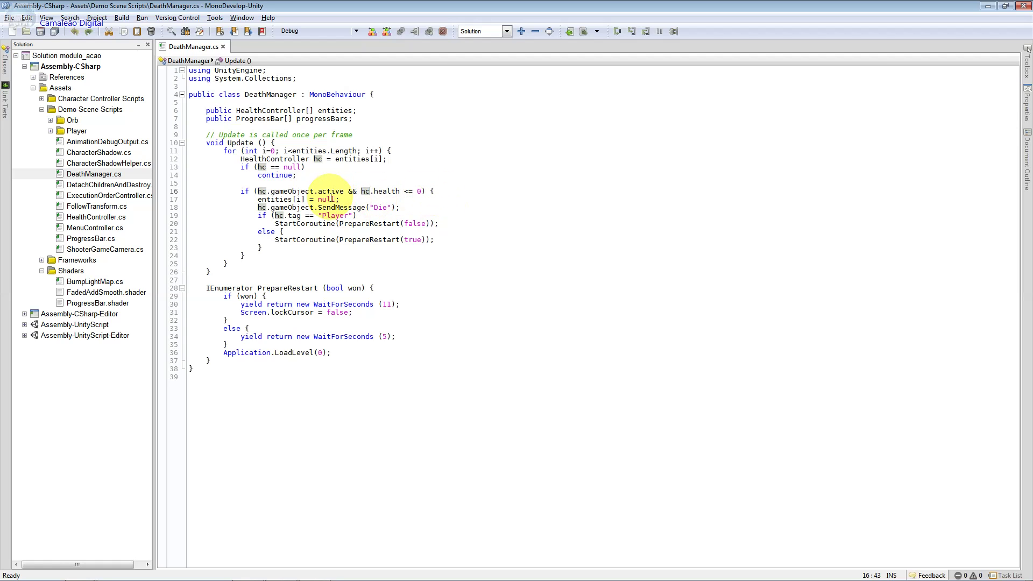
{"action": "left_click_drag", "start_coordinate": [336, 200], "coordinate": [280, 199]}
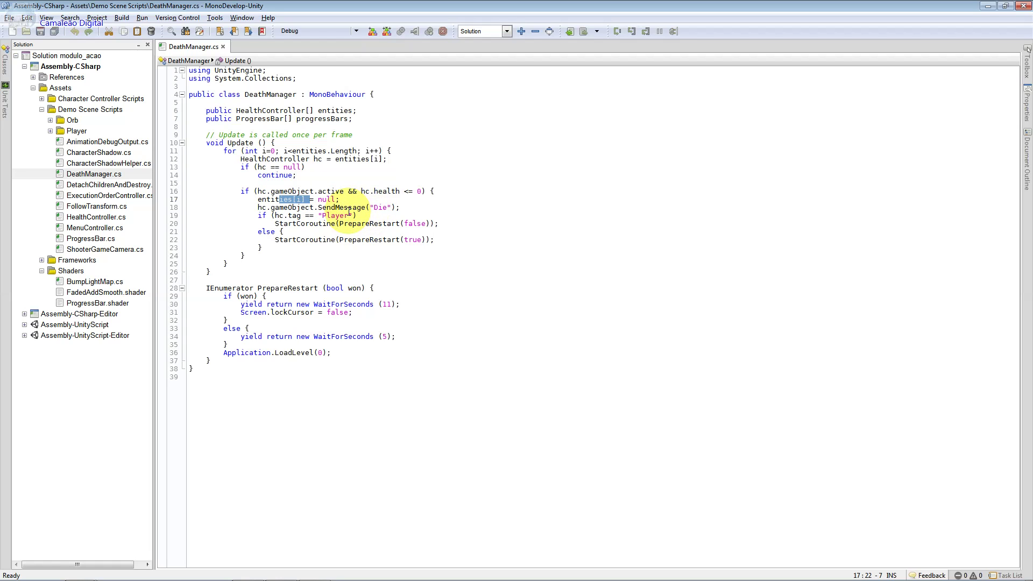
{"action": "double_click", "coordinate": [381, 207]}
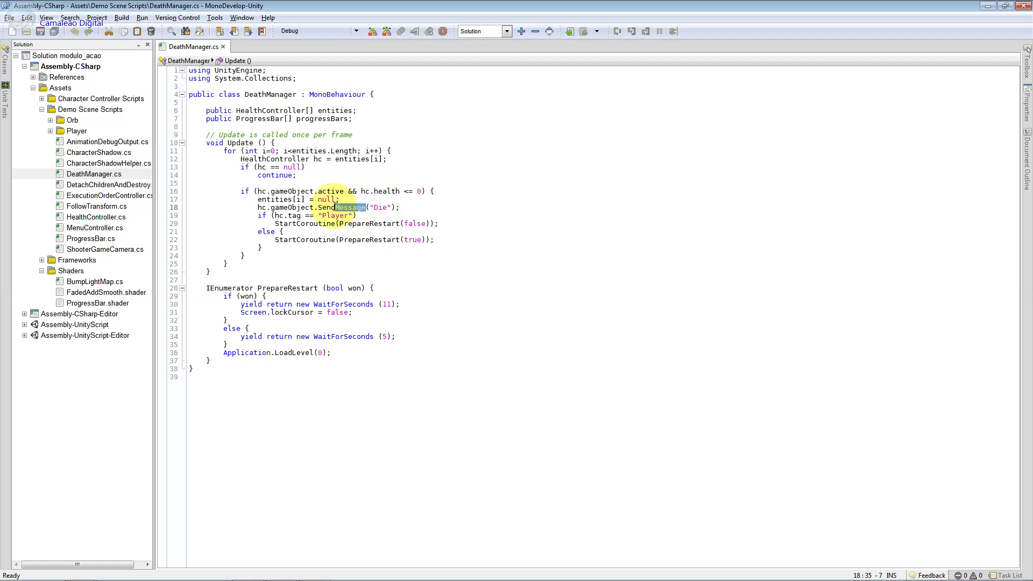
{"action": "left_click", "coordinate": [311, 207]}
{"action": "left_click_drag", "start_coordinate": [311, 207], "coordinate": [274, 208]}
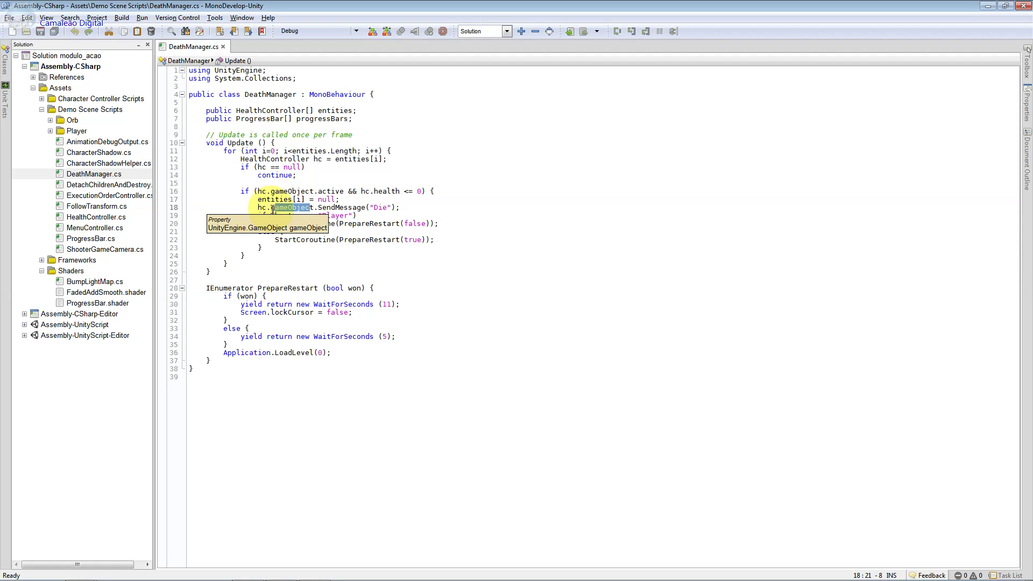
{"action": "left_click", "coordinate": [267, 207]}
{"action": "left_click_drag", "start_coordinate": [267, 207], "coordinate": [258, 208]}
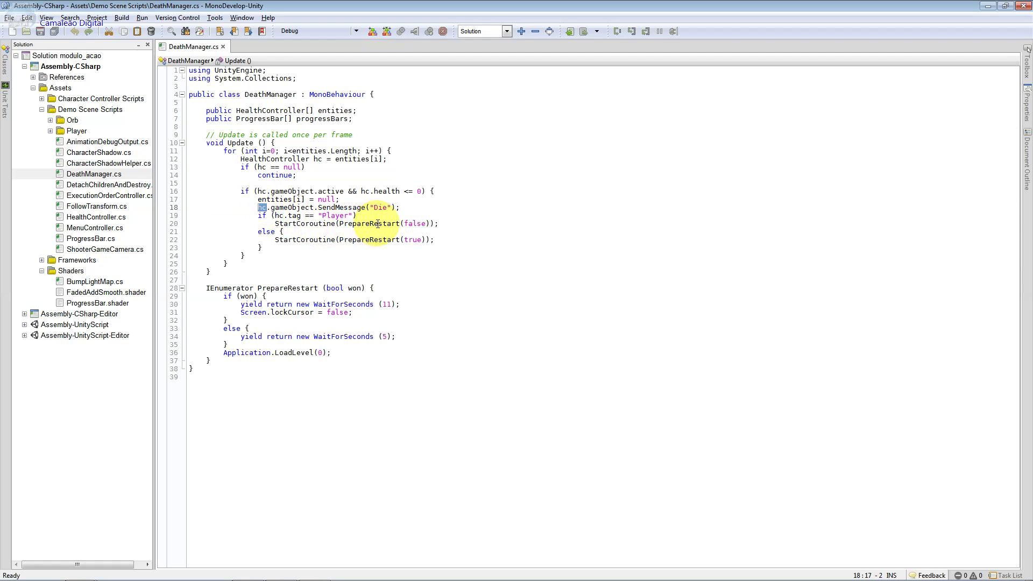
{"action": "mouse_move", "coordinate": [380, 222]}
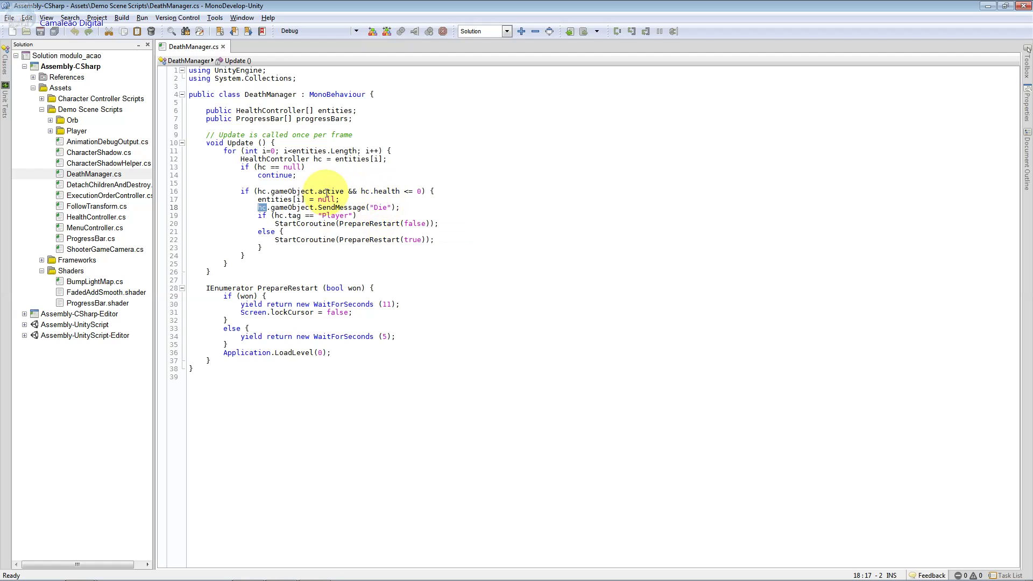
{"action": "mouse_move", "coordinate": [325, 192]}
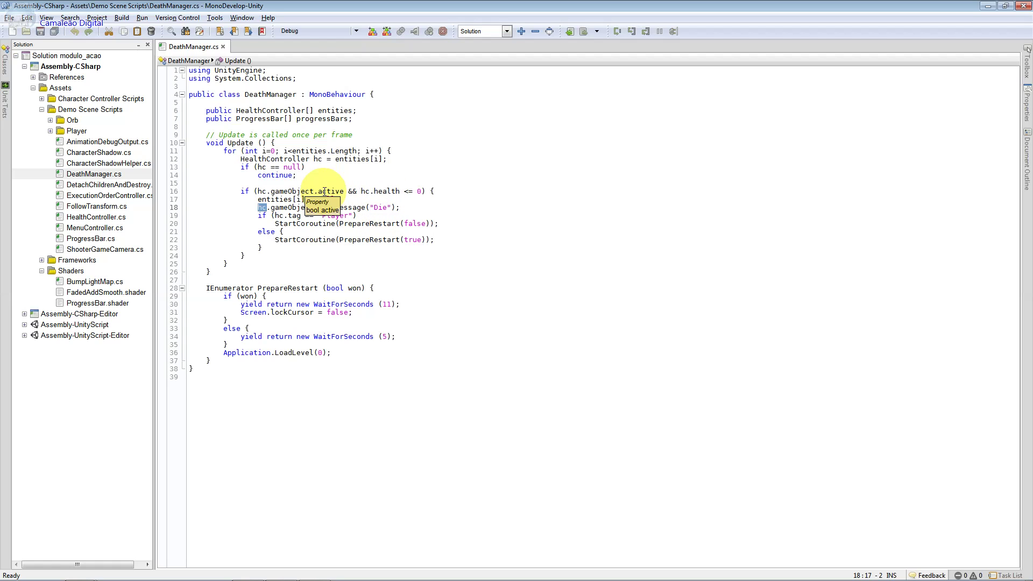
{"action": "left_click_drag", "start_coordinate": [344, 192], "coordinate": [331, 191]}
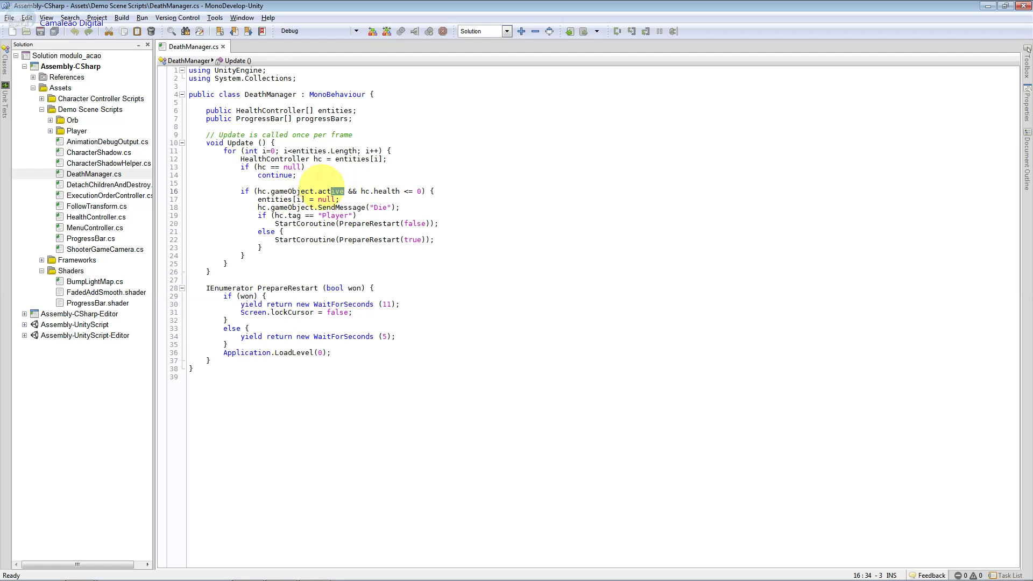
{"action": "left_click_drag", "start_coordinate": [399, 191], "coordinate": [383, 191]}
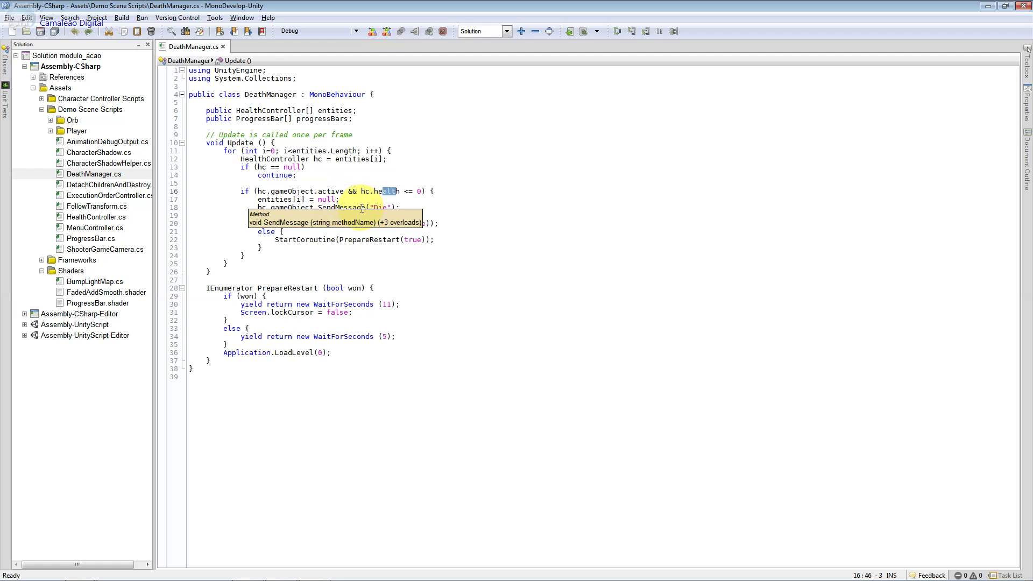
{"action": "left_click", "coordinate": [354, 216]}
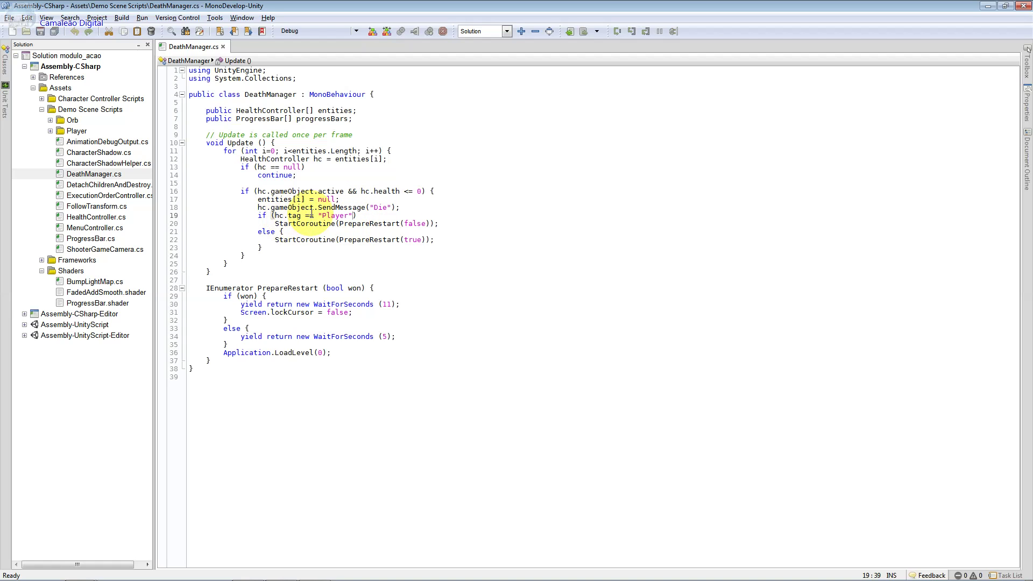
{"action": "left_click", "coordinate": [432, 191]}
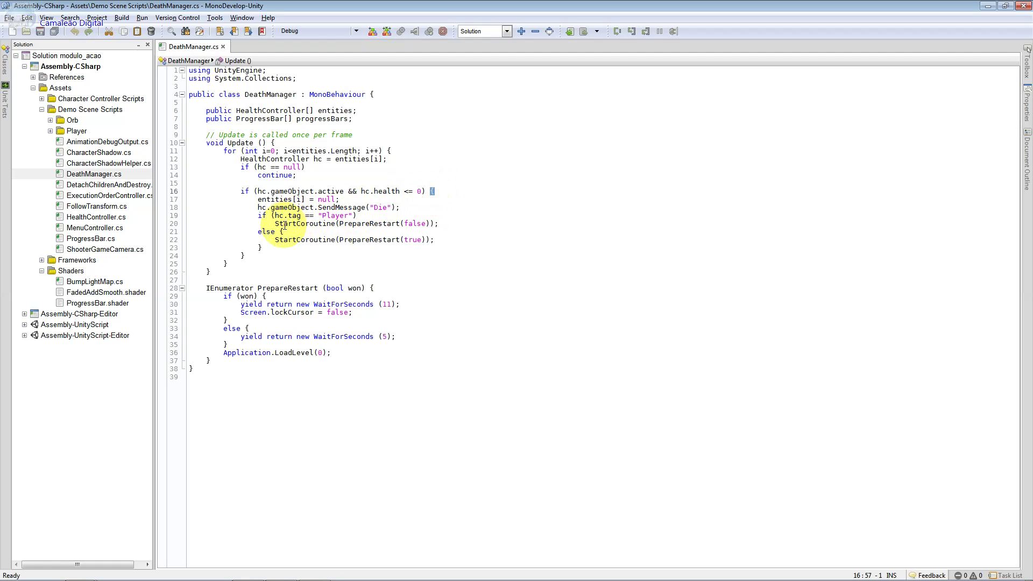
{"action": "left_click", "coordinate": [391, 152]}
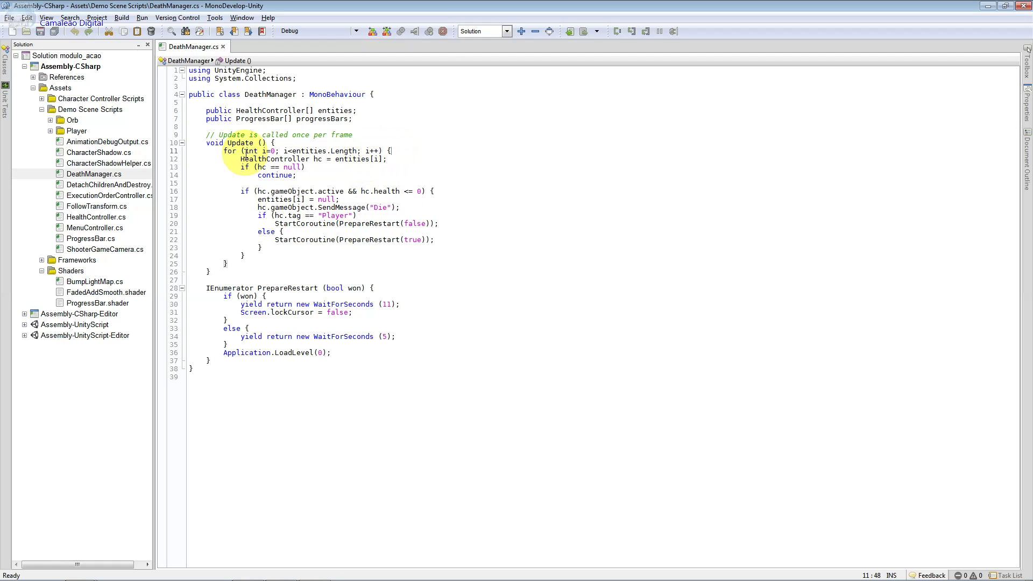
{"action": "left_click", "coordinate": [274, 143]}
{"action": "triple_click", "coordinate": [206, 271]}
{"action": "left_click", "coordinate": [207, 272]}
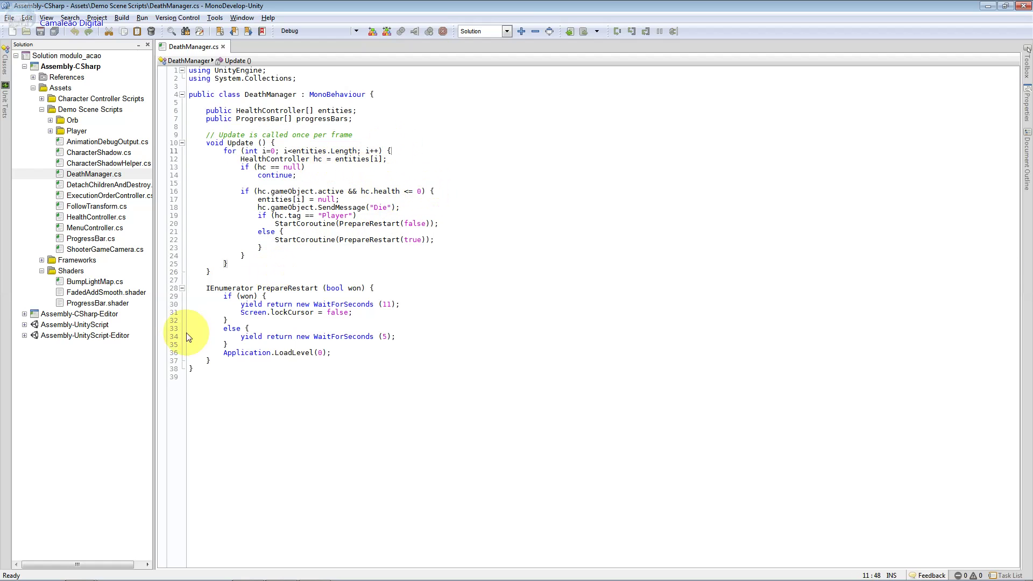
{"action": "double_click", "coordinate": [226, 265]}
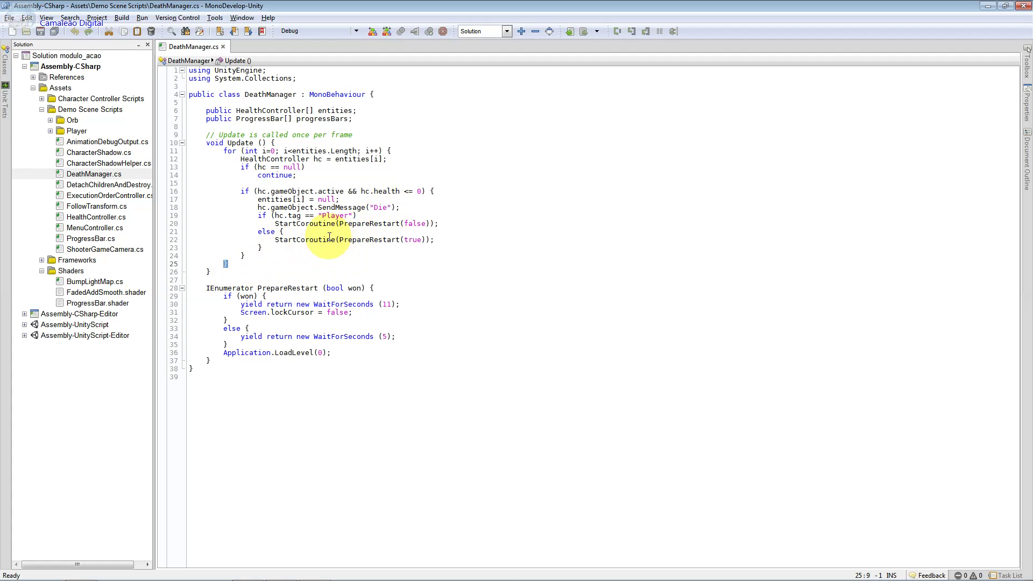
{"action": "double_click", "coordinate": [282, 231]}
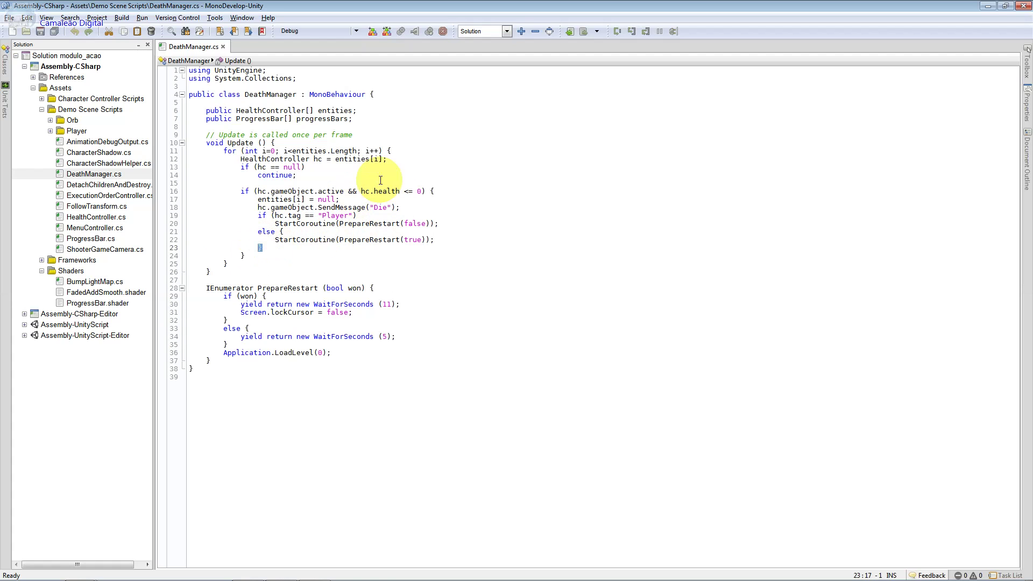
{"action": "double_click", "coordinate": [433, 191]}
{"action": "type", "text": "}"}
{"action": "double_click", "coordinate": [242, 255]}
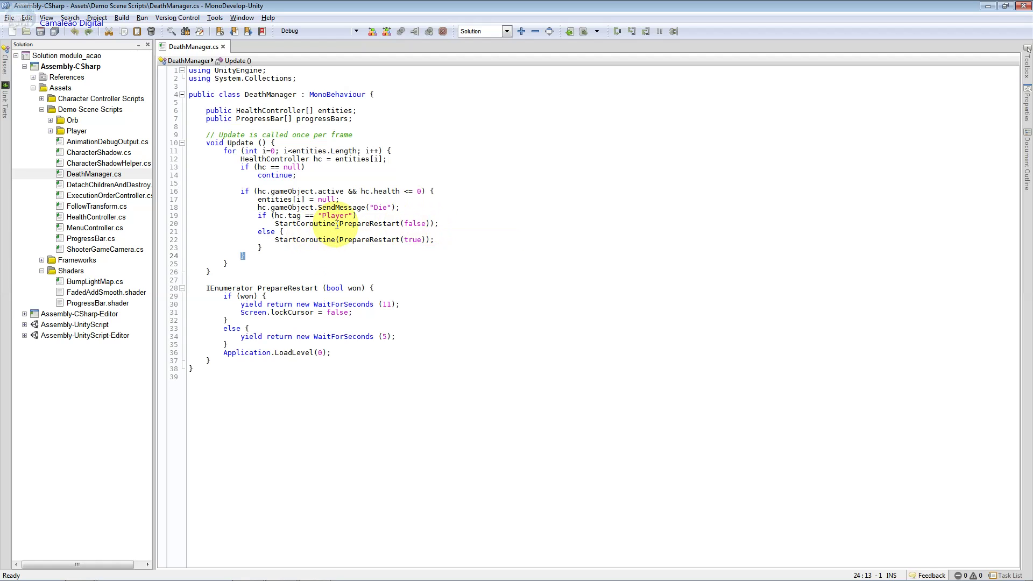
{"action": "left_click", "coordinate": [427, 226]}
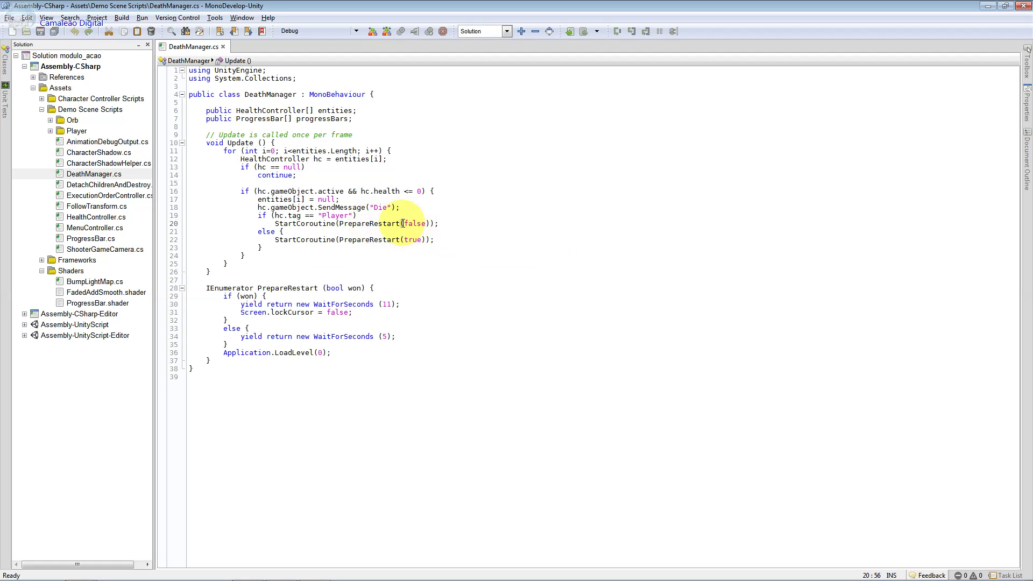
{"action": "left_click_drag", "start_coordinate": [401, 223], "coordinate": [343, 226]}
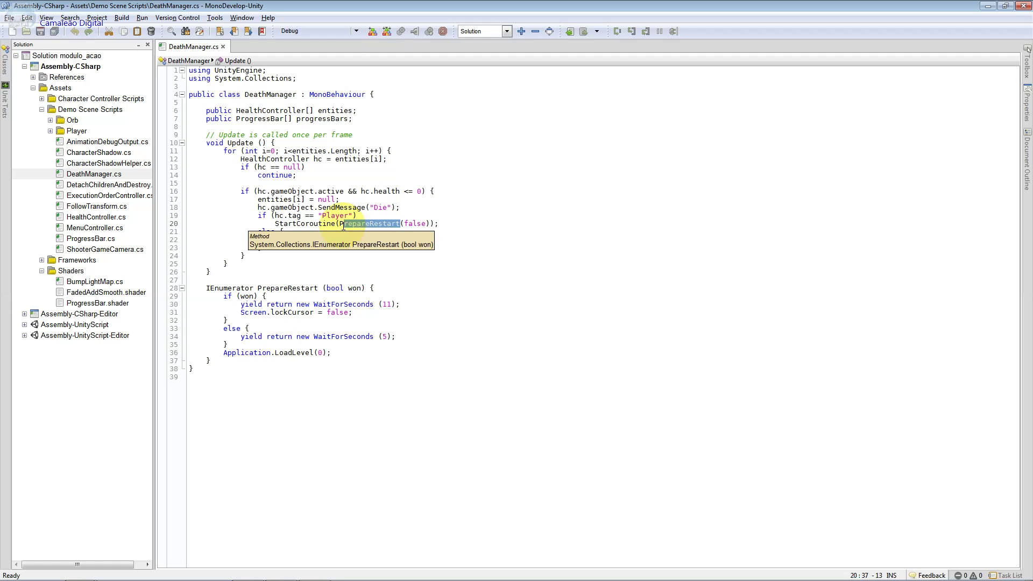
{"action": "left_click_drag", "start_coordinate": [418, 223], "coordinate": [428, 224]}
{"action": "left_click", "coordinate": [418, 223]}
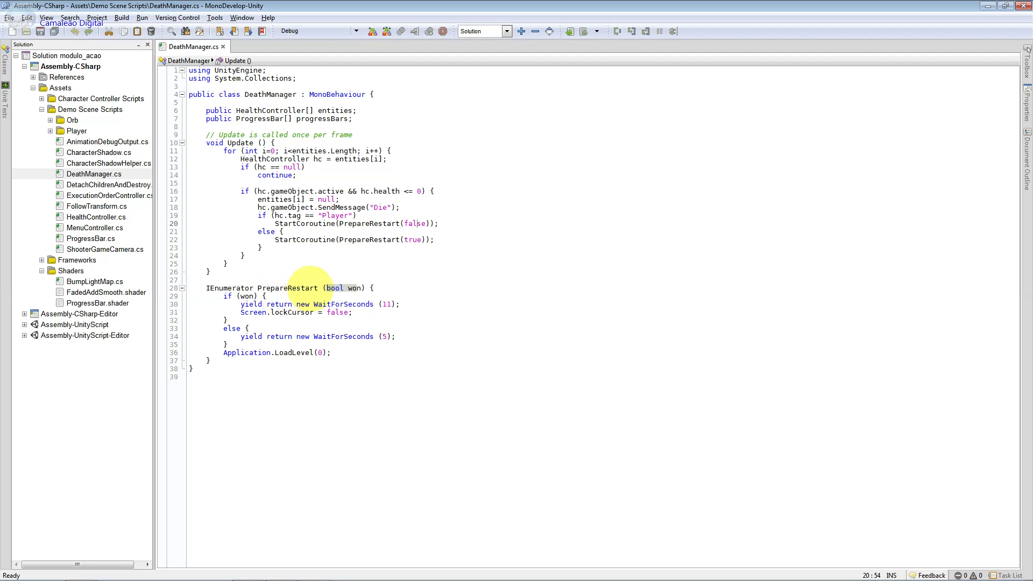
{"action": "left_click_drag", "start_coordinate": [348, 289], "coordinate": [326, 288]}
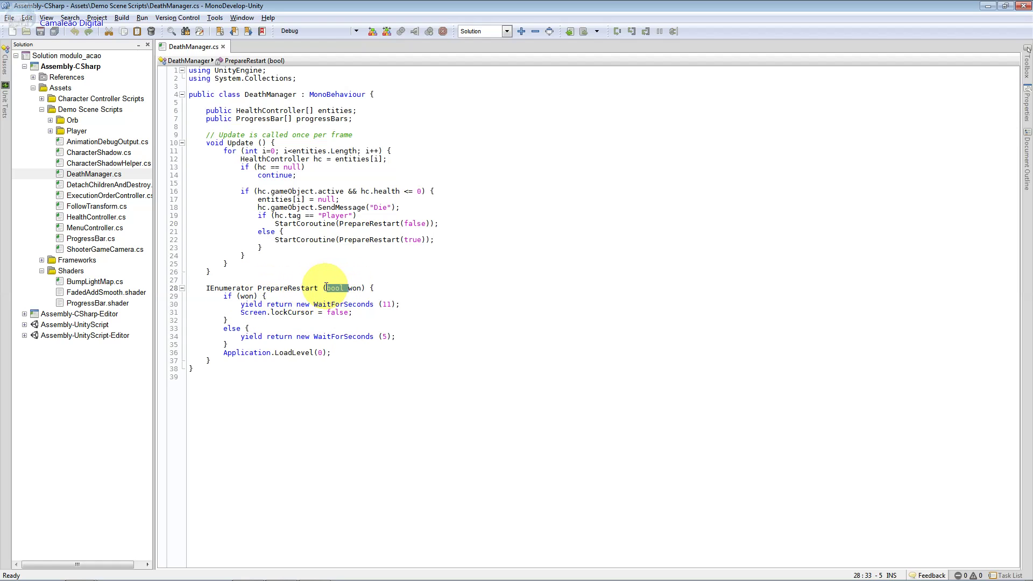
{"action": "double_click", "coordinate": [355, 289]}
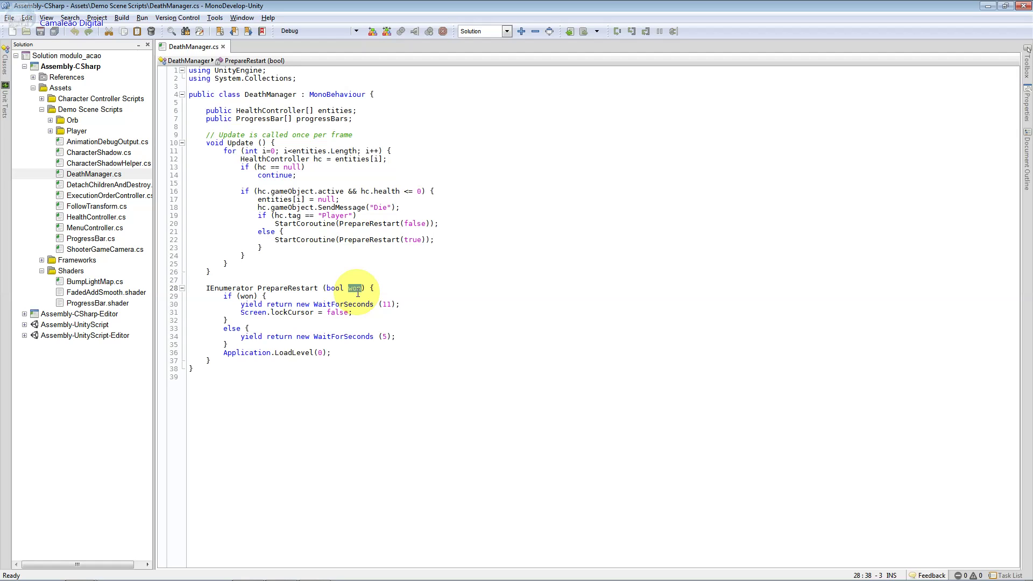
{"action": "left_click", "coordinate": [409, 239]}
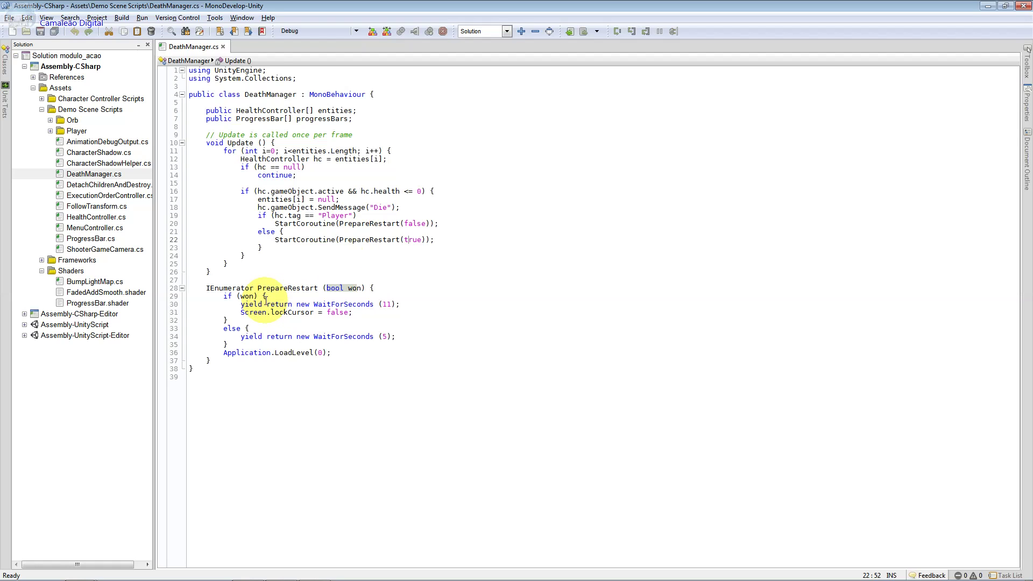
{"action": "left_click_drag", "start_coordinate": [341, 288], "coordinate": [324, 288]}
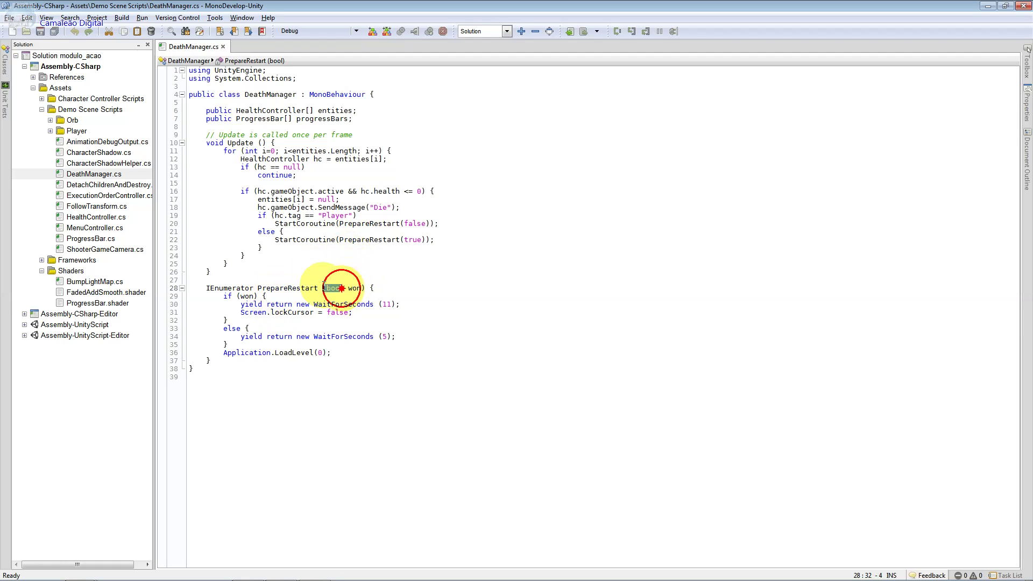
{"action": "left_click", "coordinate": [240, 295]}
{"action": "double_click", "coordinate": [241, 295]}
{"action": "left_click_drag", "start_coordinate": [393, 304], "coordinate": [388, 304]}
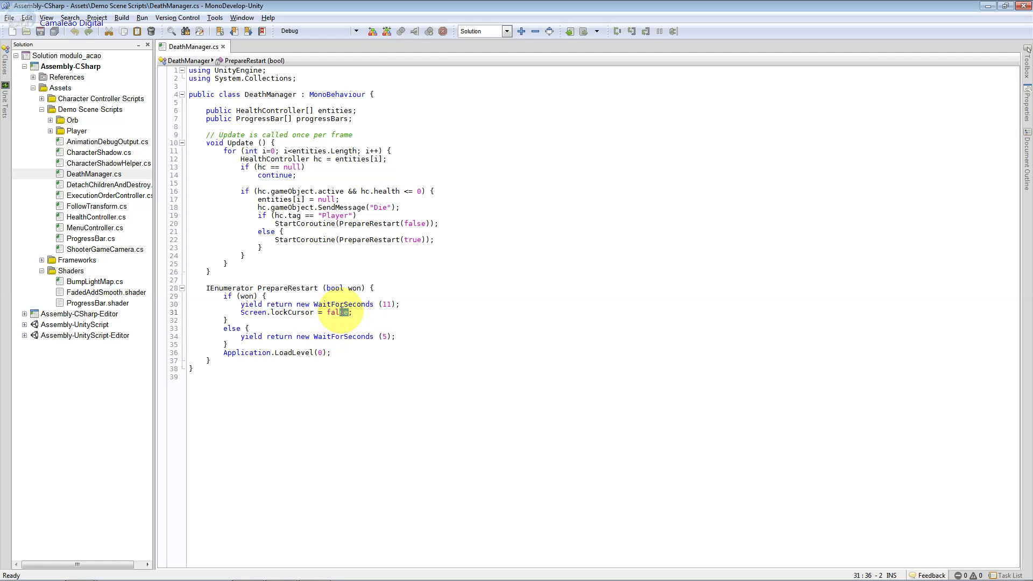
{"action": "left_click_drag", "start_coordinate": [318, 312], "coordinate": [236, 309]}
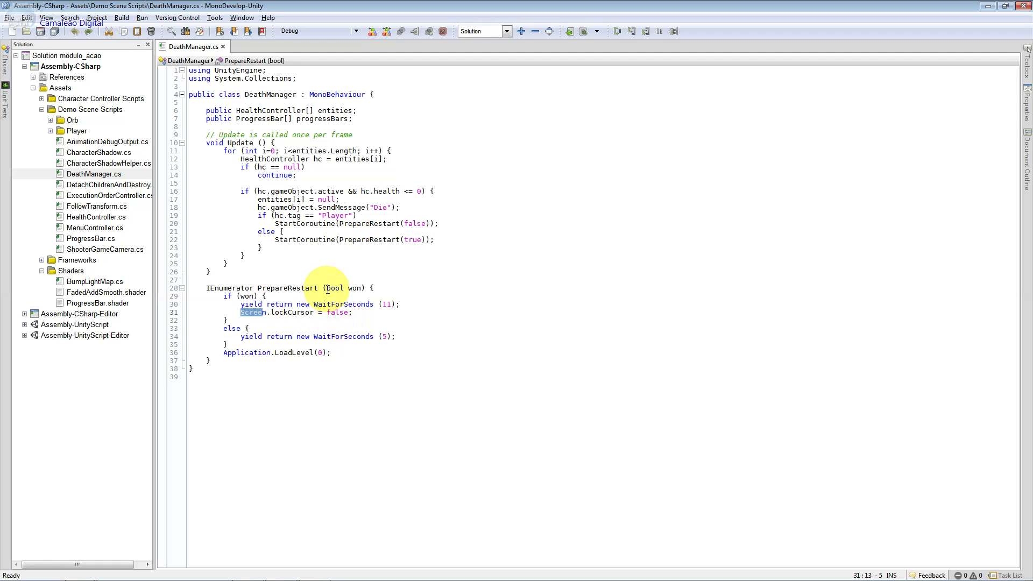
{"action": "mouse_move", "coordinate": [328, 290]}
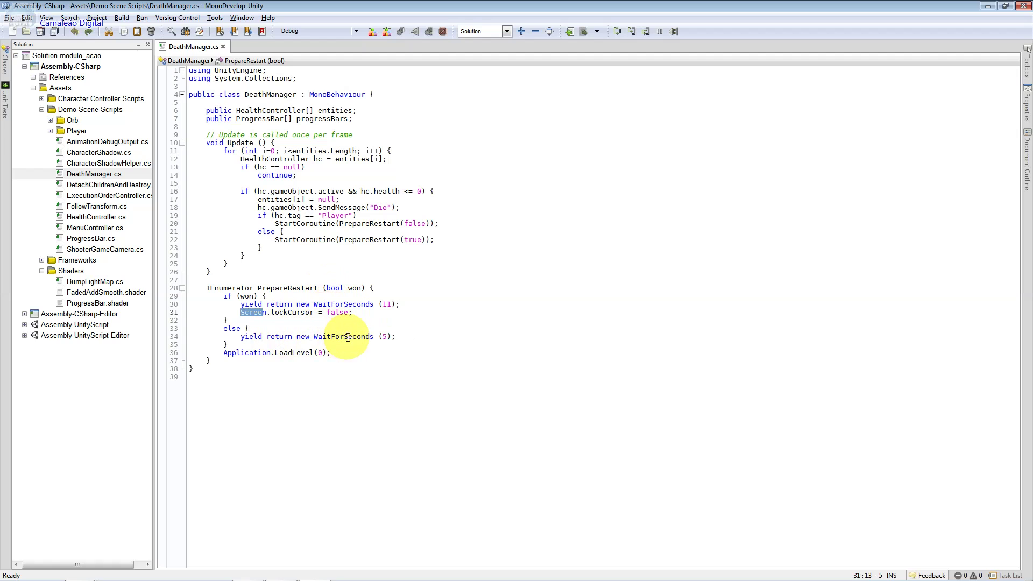
{"action": "mouse_move", "coordinate": [329, 337]}
{"action": "double_click", "coordinate": [385, 337]}
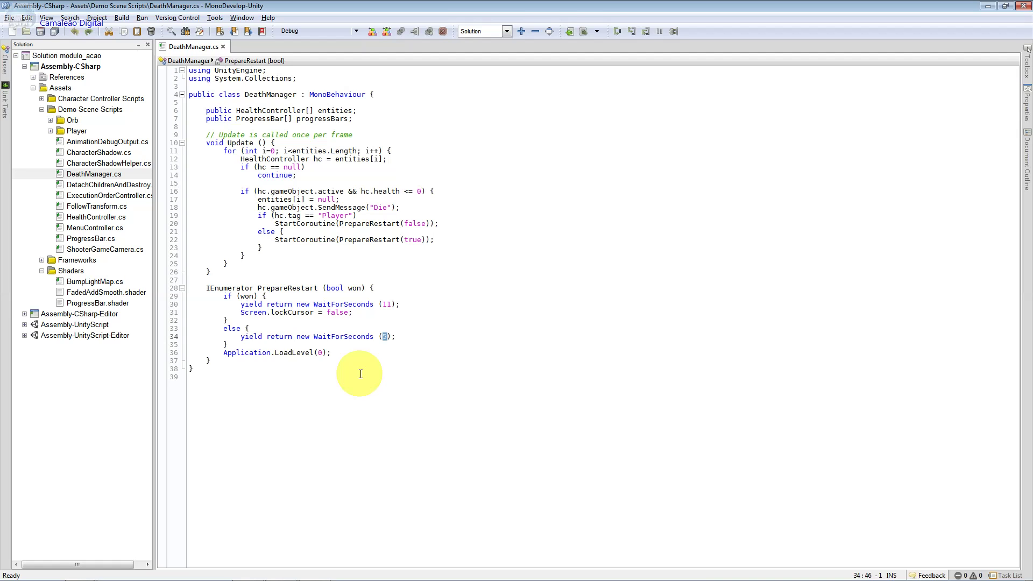
{"action": "left_click", "coordinate": [320, 352]}
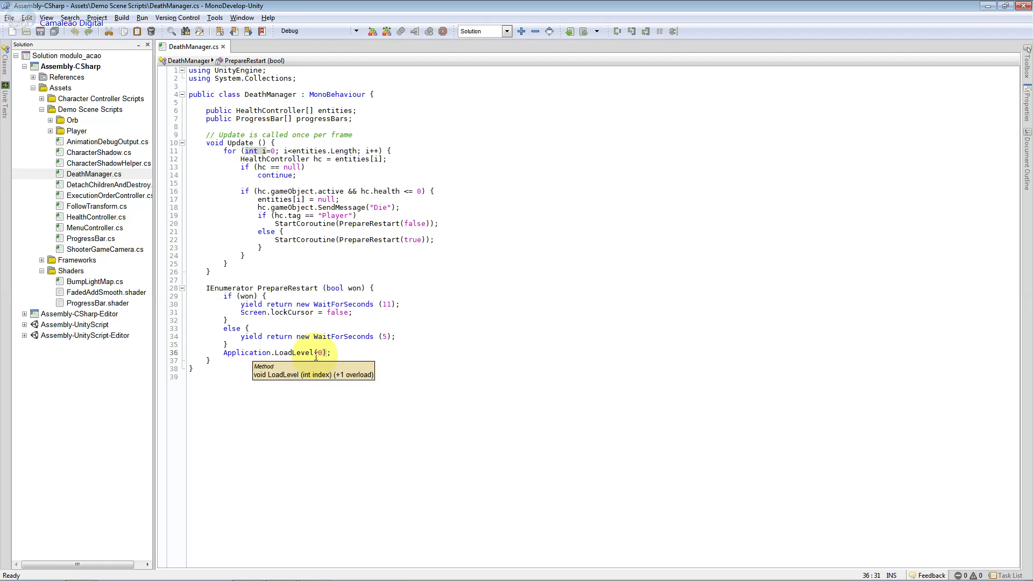
{"action": "left_click_drag", "start_coordinate": [344, 288], "coordinate": [353, 288]}
{"action": "left_click", "coordinate": [324, 338]}
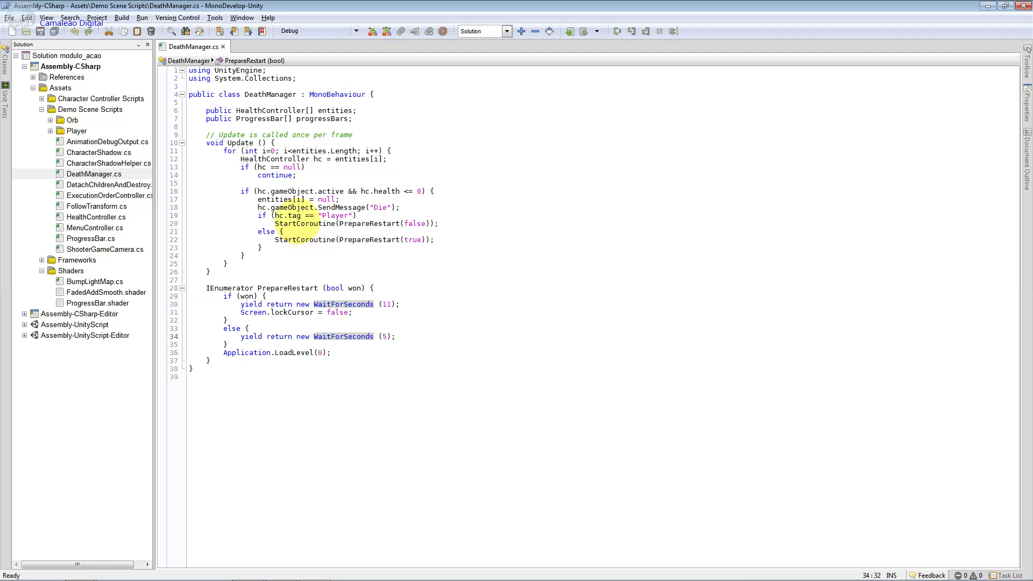
{"action": "left_click_drag", "start_coordinate": [305, 167], "coordinate": [333, 239]}
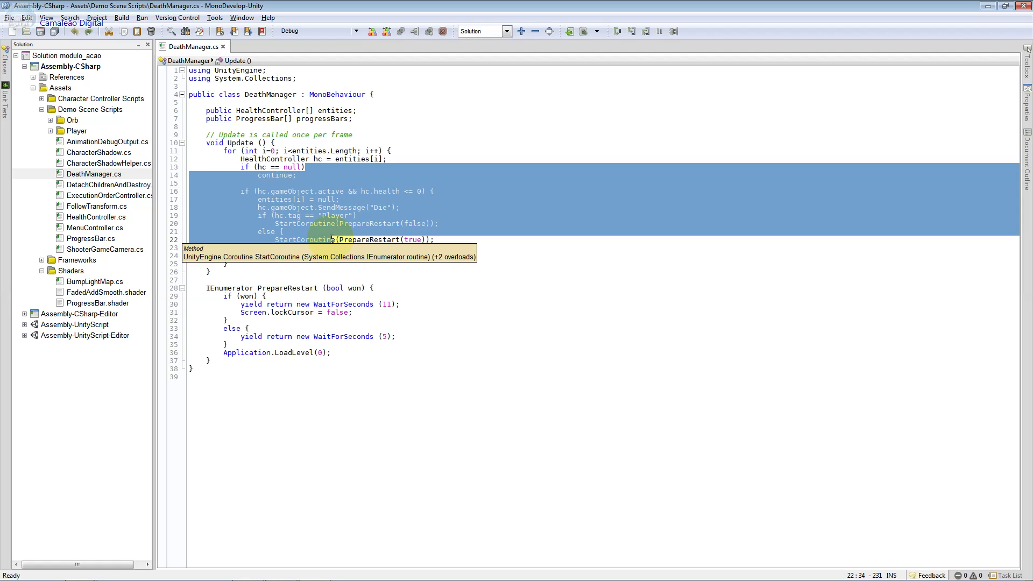
{"action": "left_click_drag", "start_coordinate": [342, 288], "coordinate": [336, 321]}
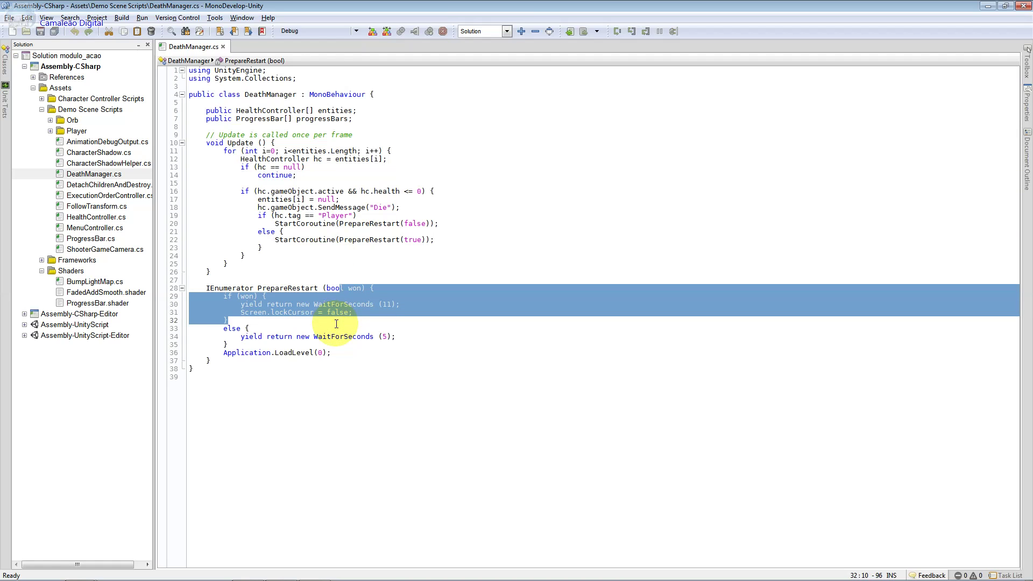
{"action": "mouse_move", "coordinate": [336, 321]}
{"action": "left_mouse_down"}
{"action": "mouse_move", "coordinate": [343, 287]}
{"action": "mouse_move", "coordinate": [326, 288]}
{"action": "left_mouse_up"}
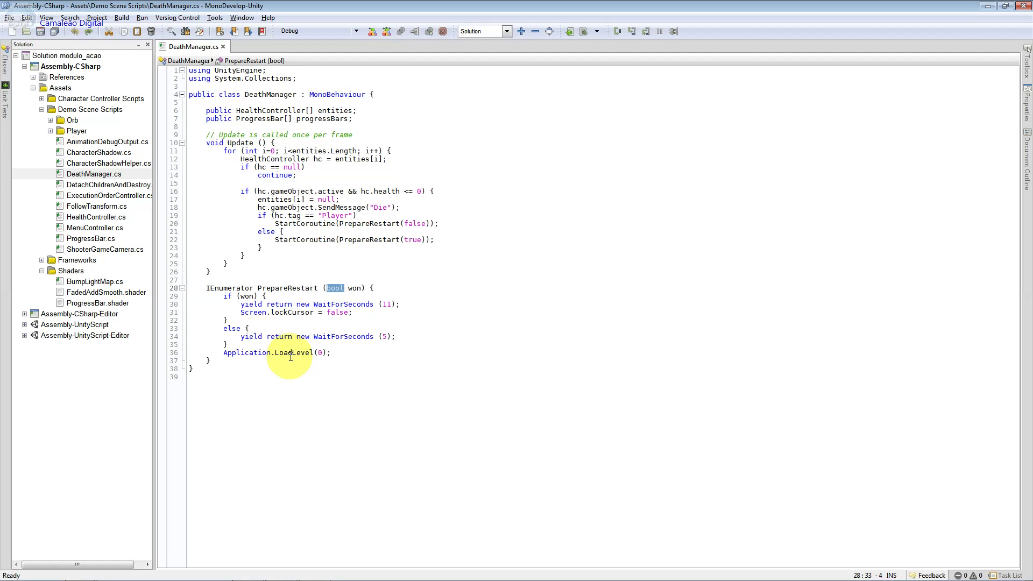
{"action": "mouse_move", "coordinate": [290, 356]}
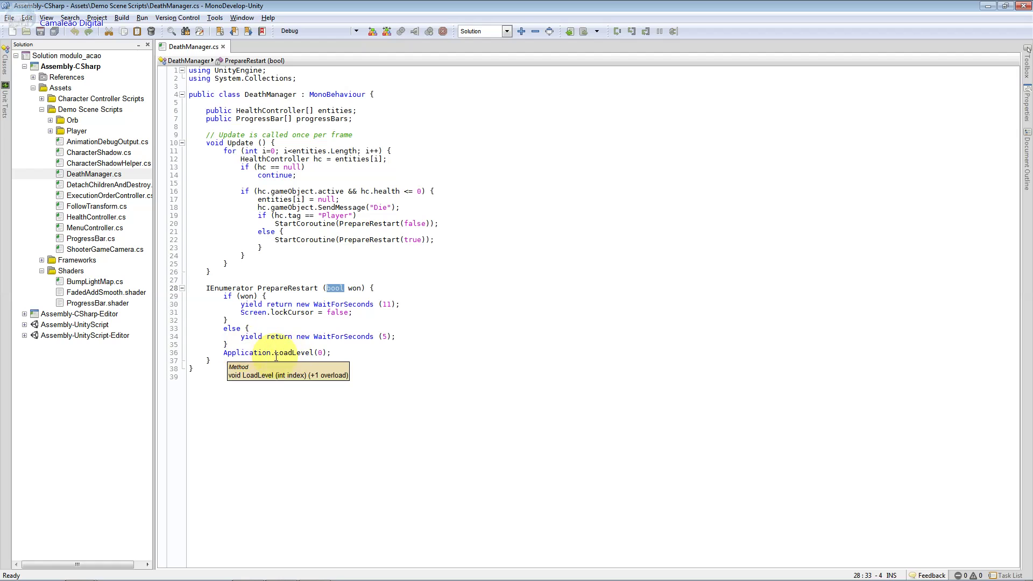
{"action": "left_click", "coordinate": [325, 350]}
{"action": "left_click_drag", "start_coordinate": [325, 350], "coordinate": [224, 354]}
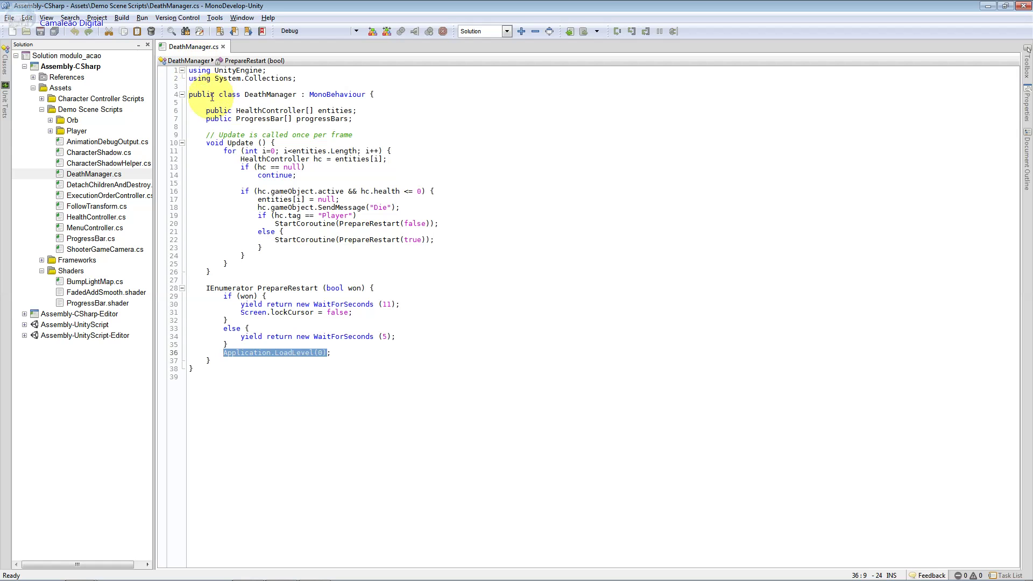
{"action": "left_click_drag", "start_coordinate": [267, 159], "coordinate": [277, 347]}
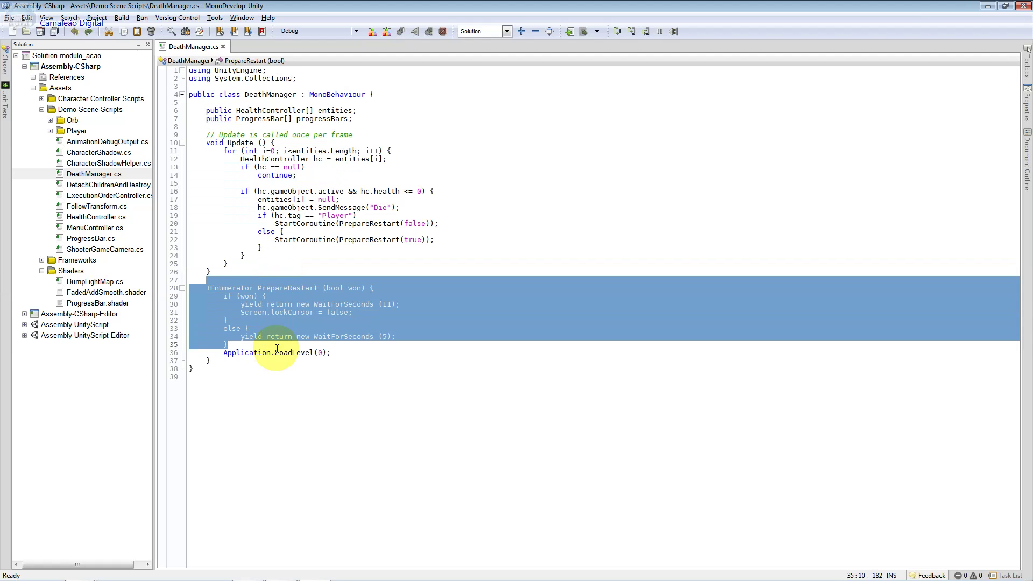
{"action": "left_click_drag", "start_coordinate": [369, 360], "coordinate": [225, 353]}
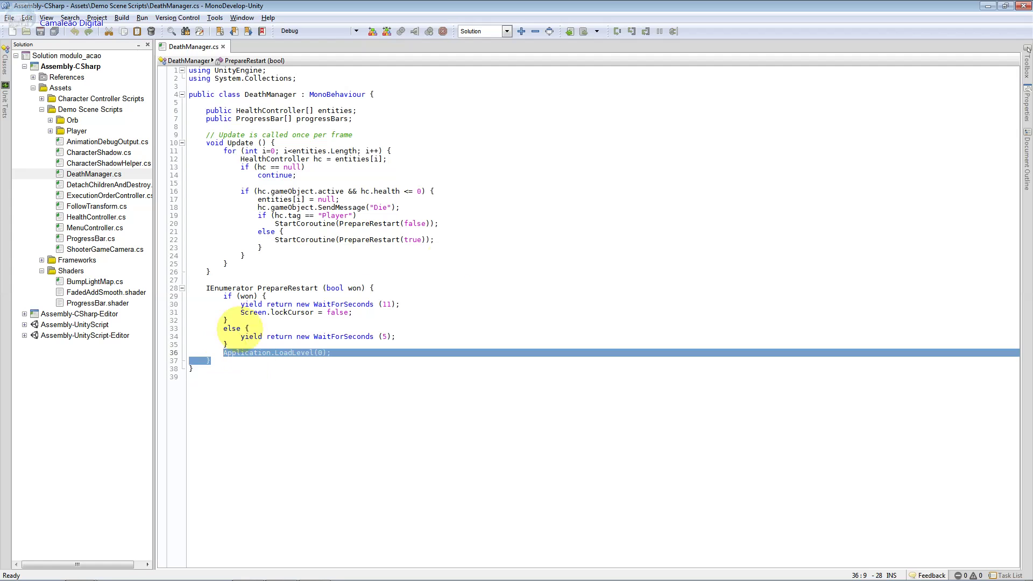
{"action": "left_click", "coordinate": [554, 232]}
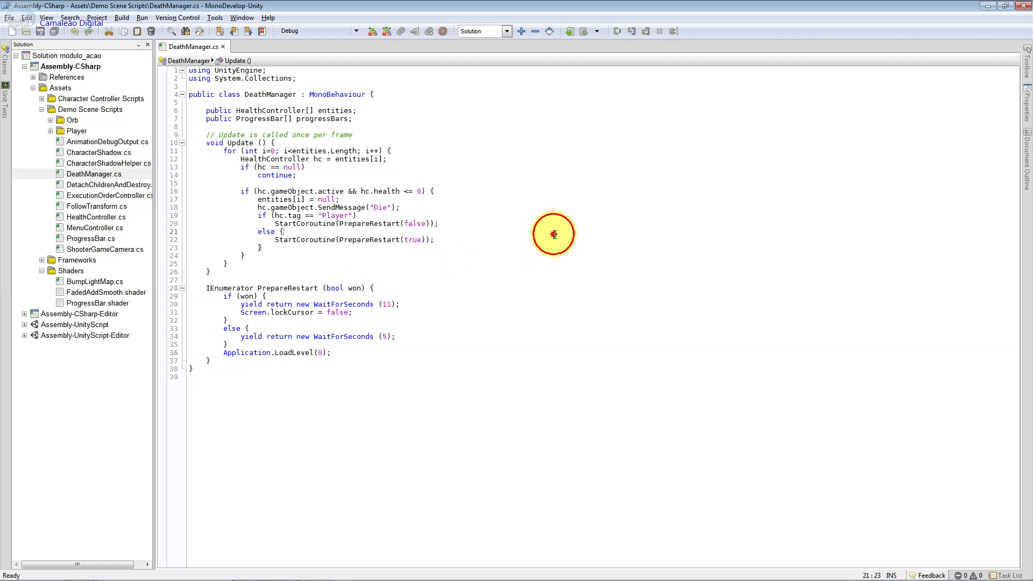
Close MonoDevelop, then collapse and re-expand Death Manager's Entities list showing Human and Orb
{"action": "left_click", "coordinate": [1025, 5]}
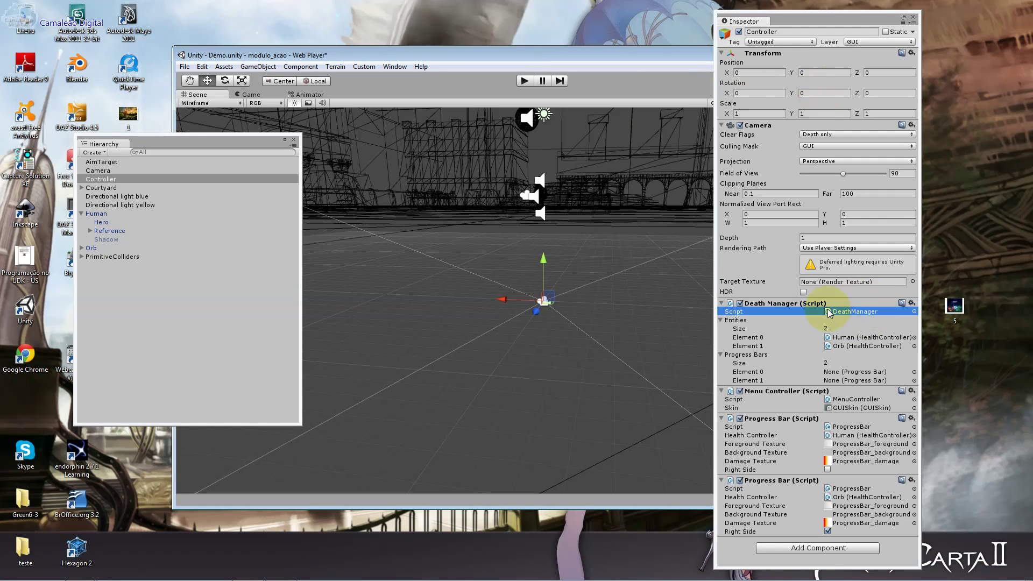
{"action": "left_click", "coordinate": [871, 338]}
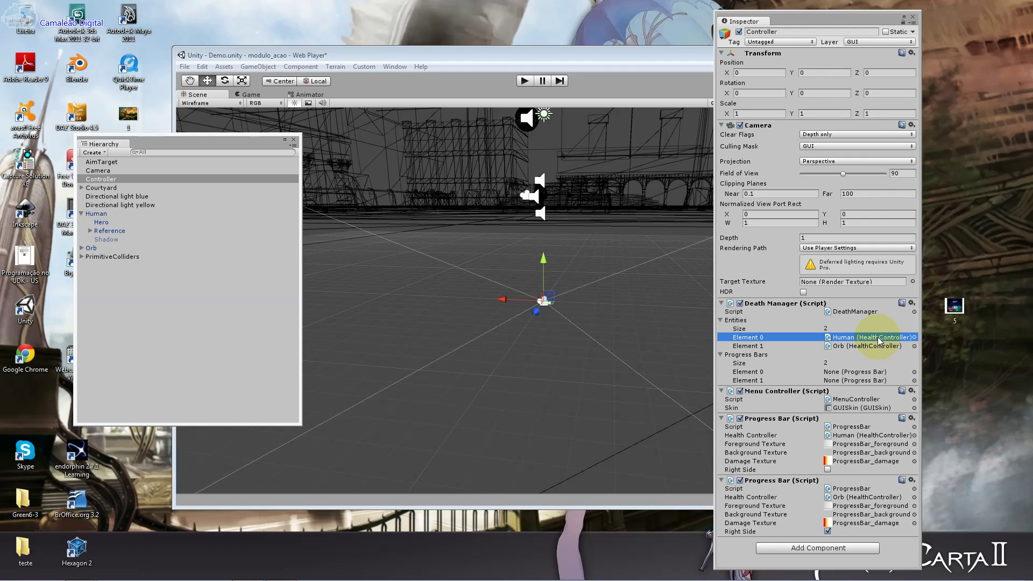
{"action": "left_click", "coordinate": [849, 317]}
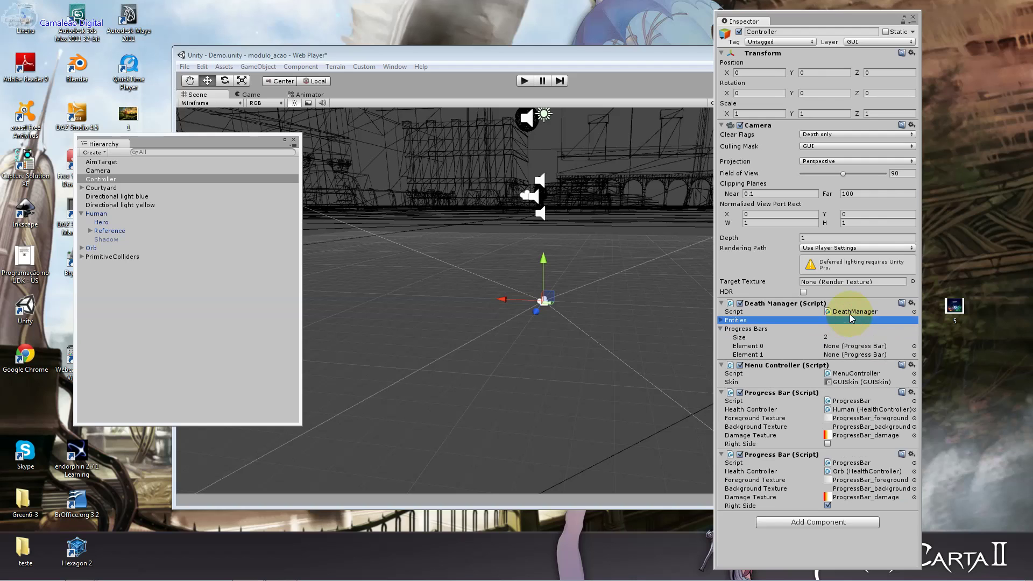
{"action": "left_click", "coordinate": [849, 312]}
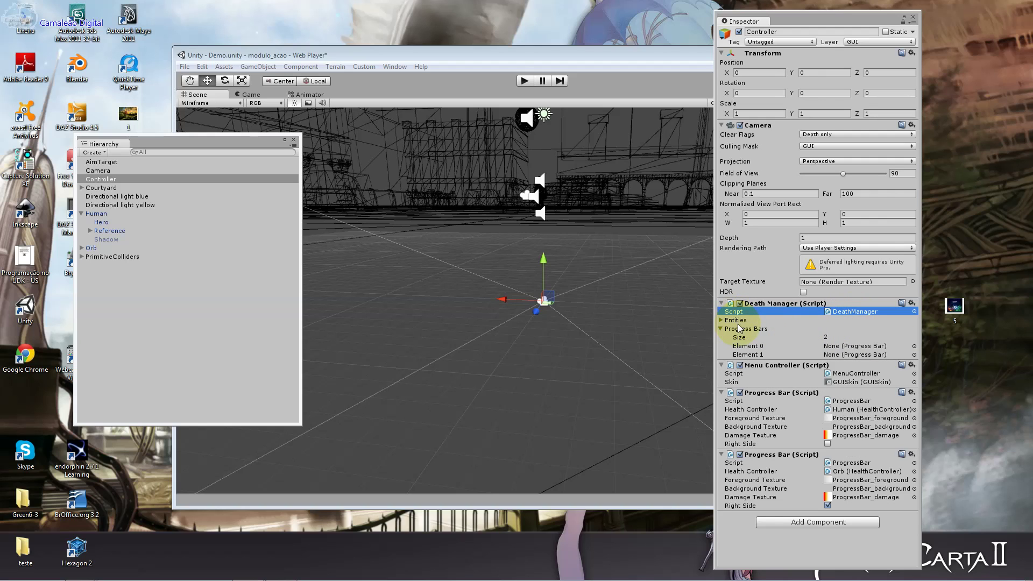
{"action": "left_click", "coordinate": [722, 320]}
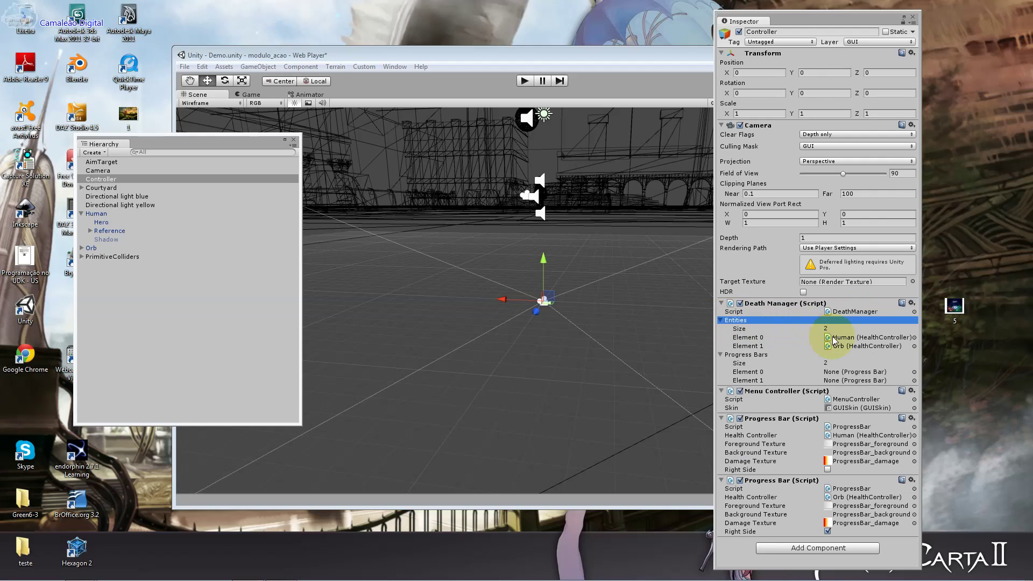